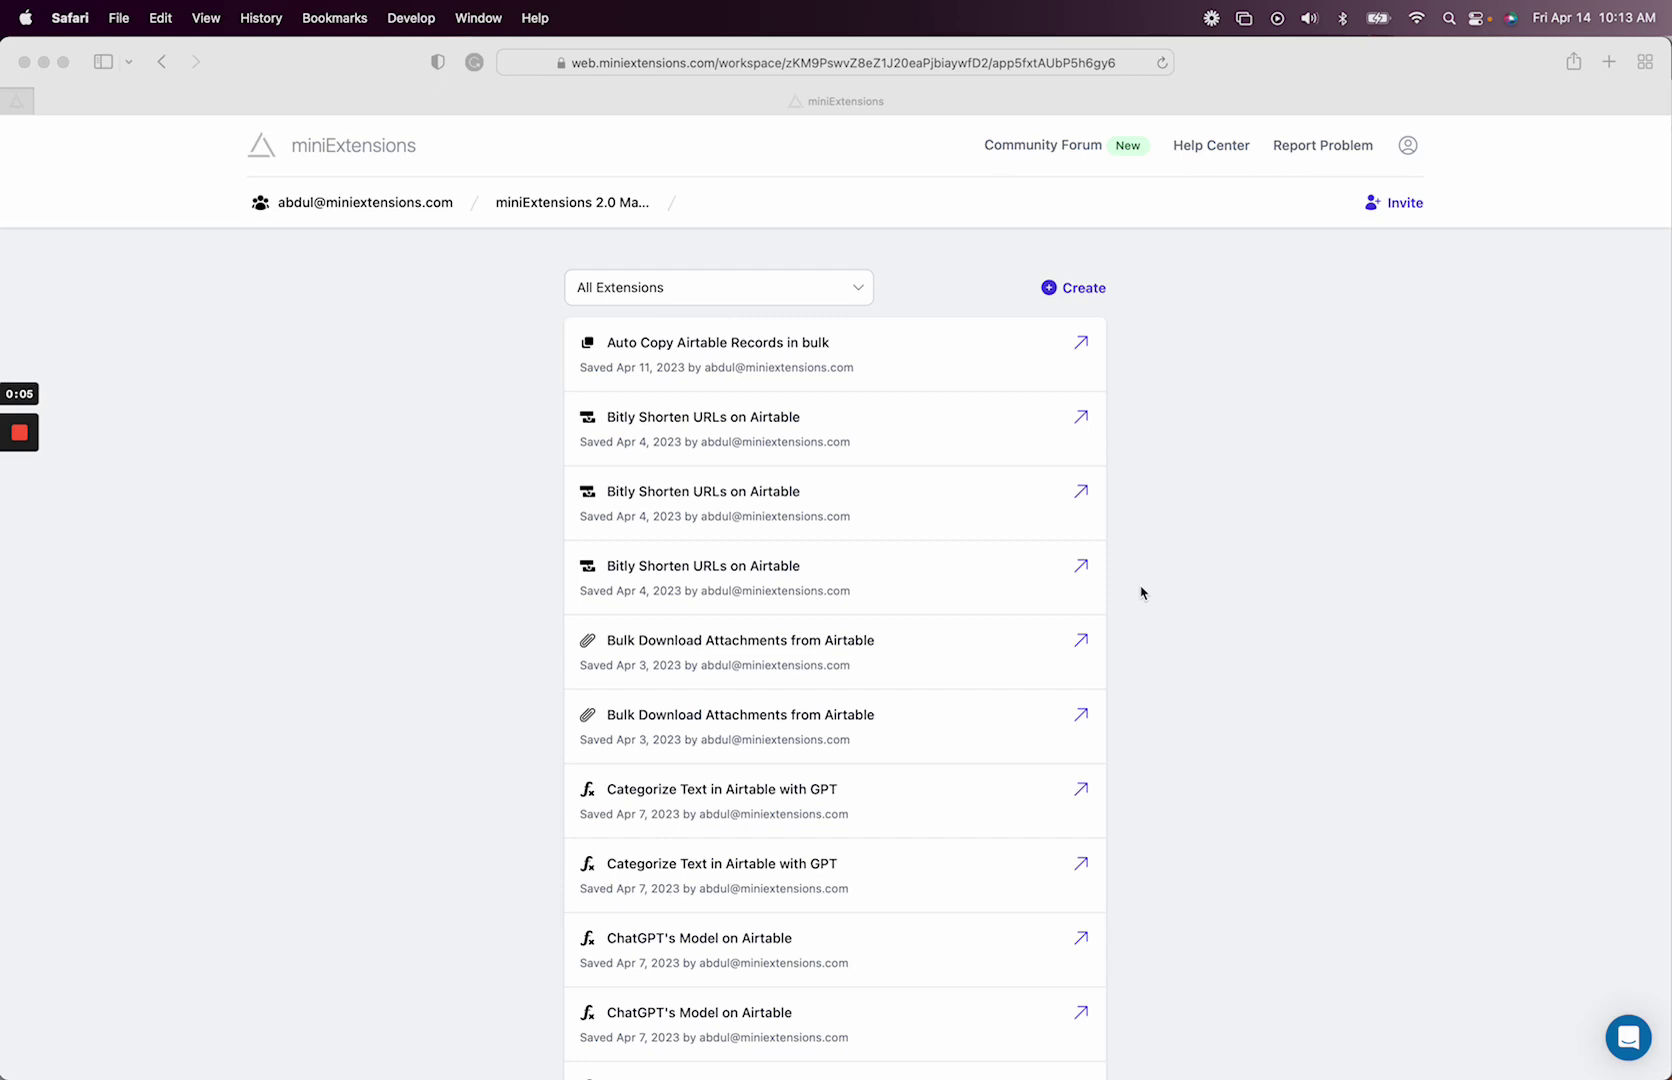
- Bring up the 'Create a new extension' page listing Form, Portal, CSV Exporter and other types
left_click(1076, 298)
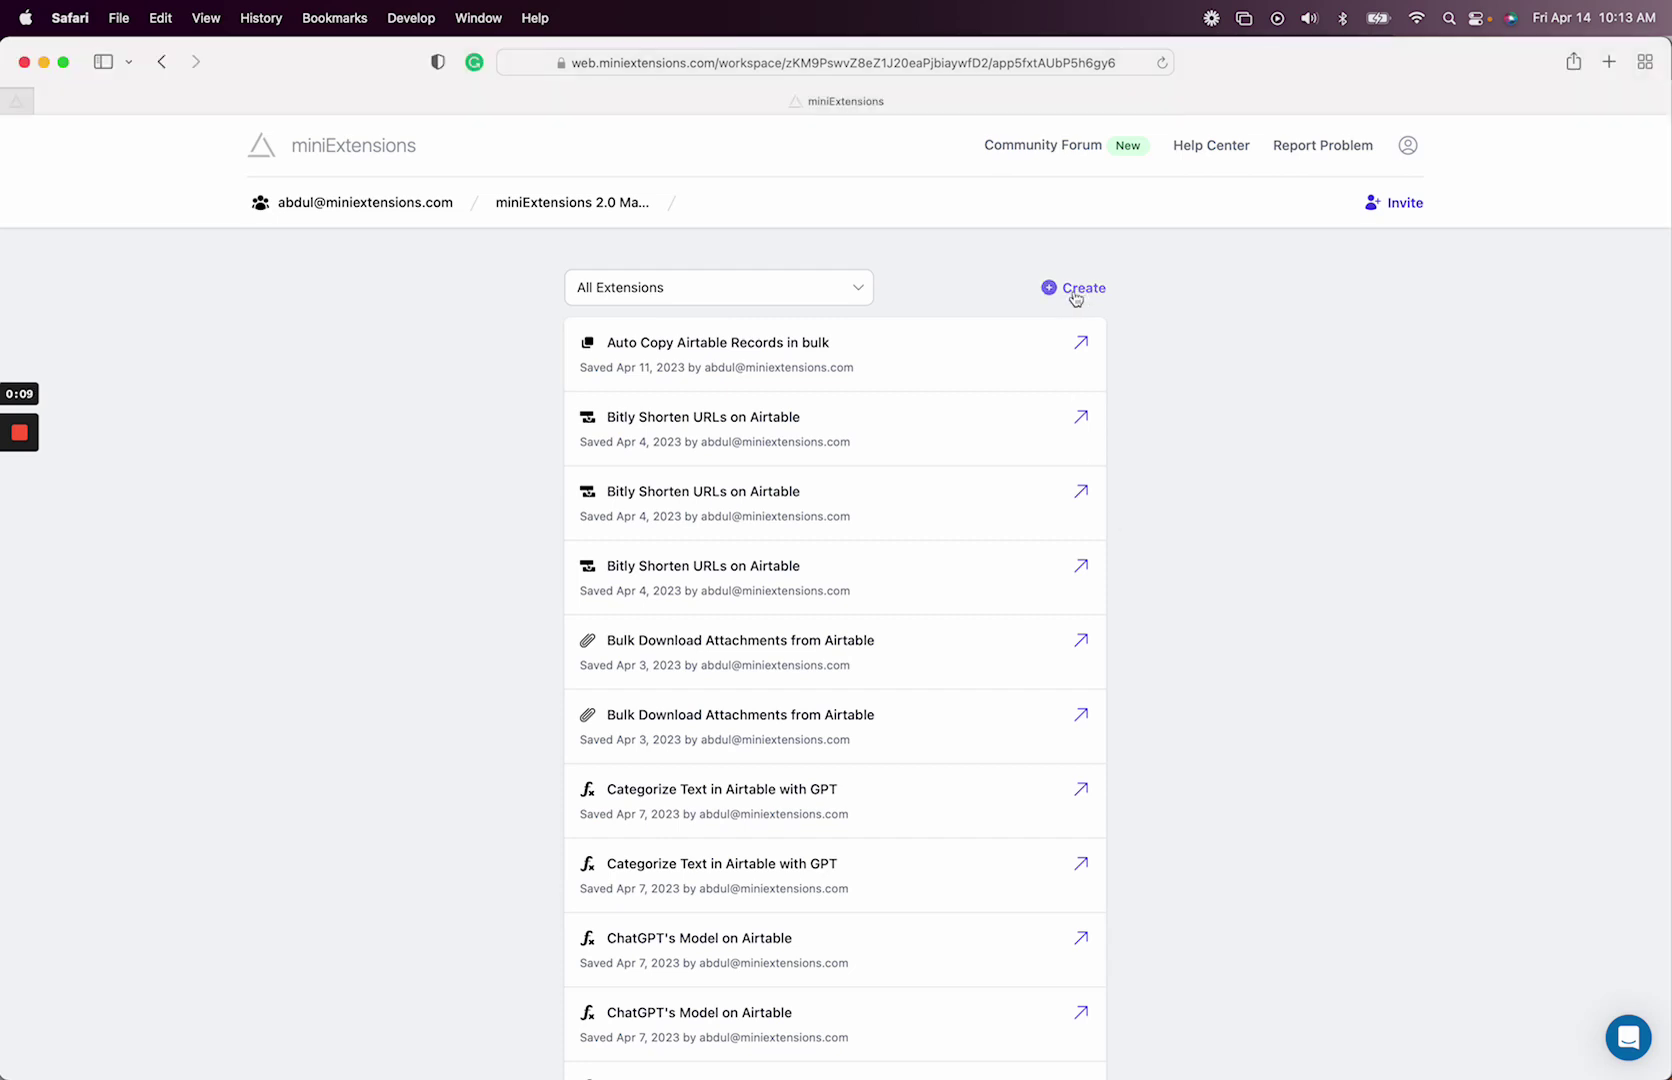
left_click(1075, 298)
- Search 'stripe', start Integrate Stripe with Airtable, and switch its table to Stripe
left_click(1038, 404)
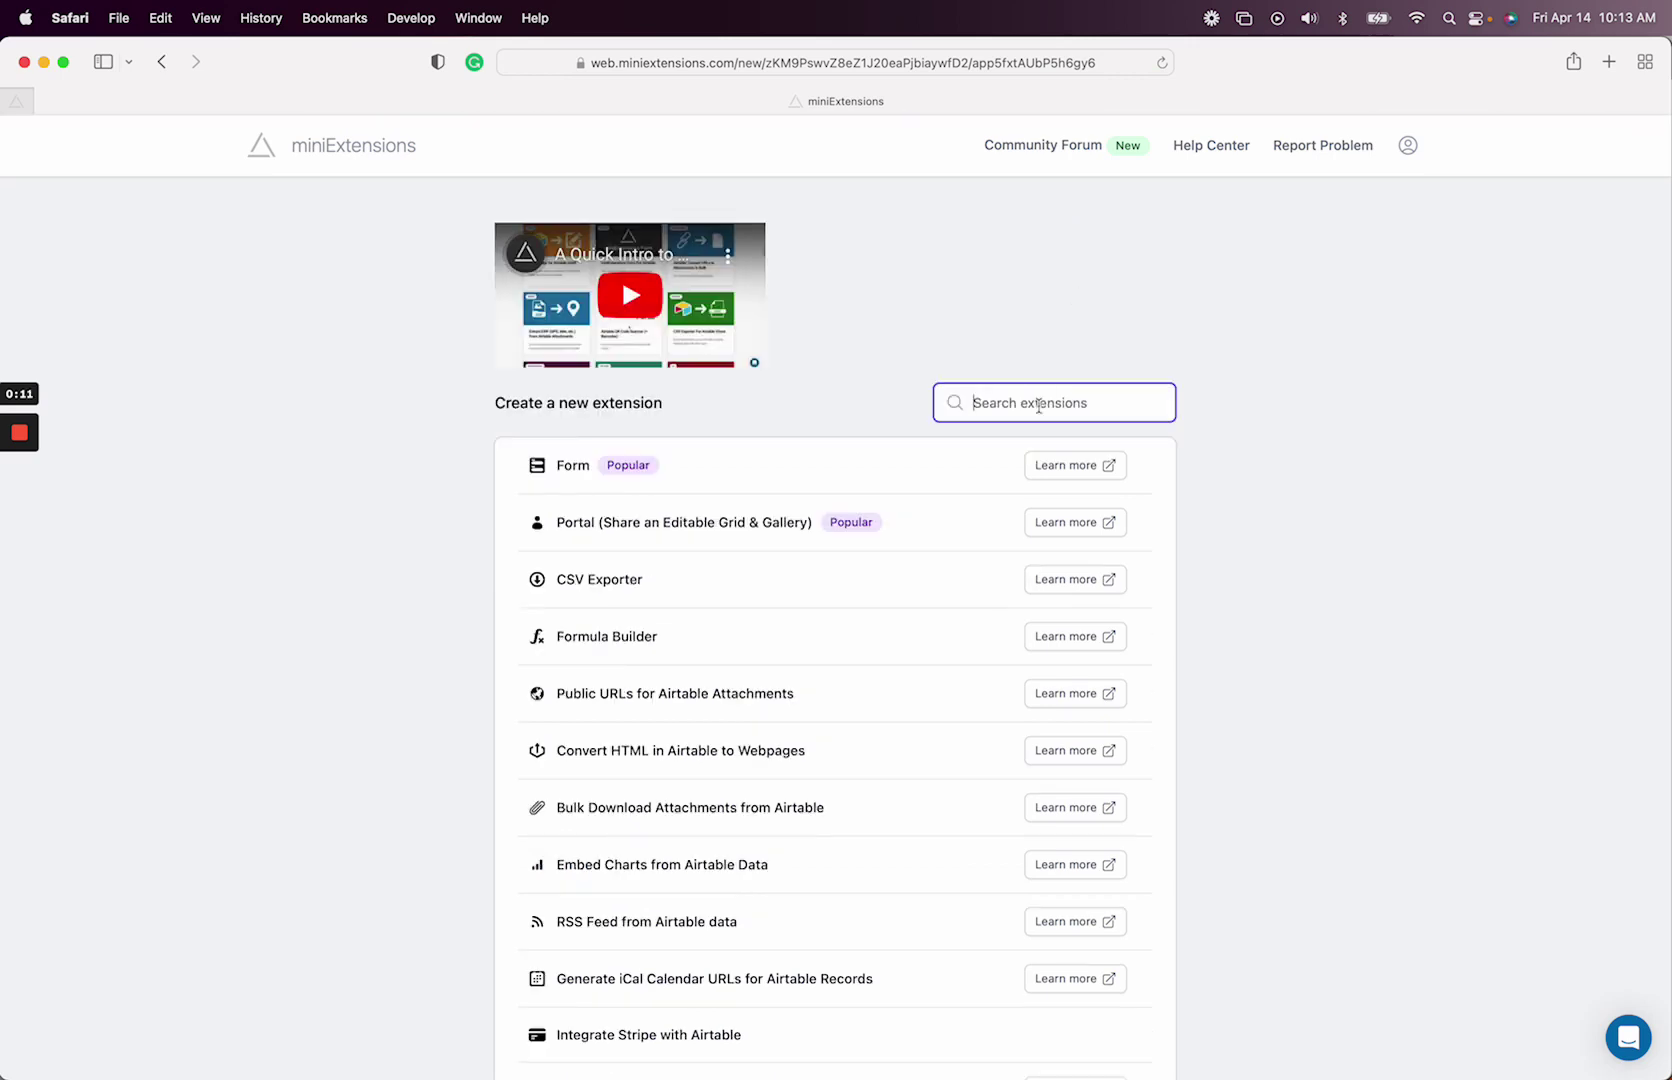
type("stripe")
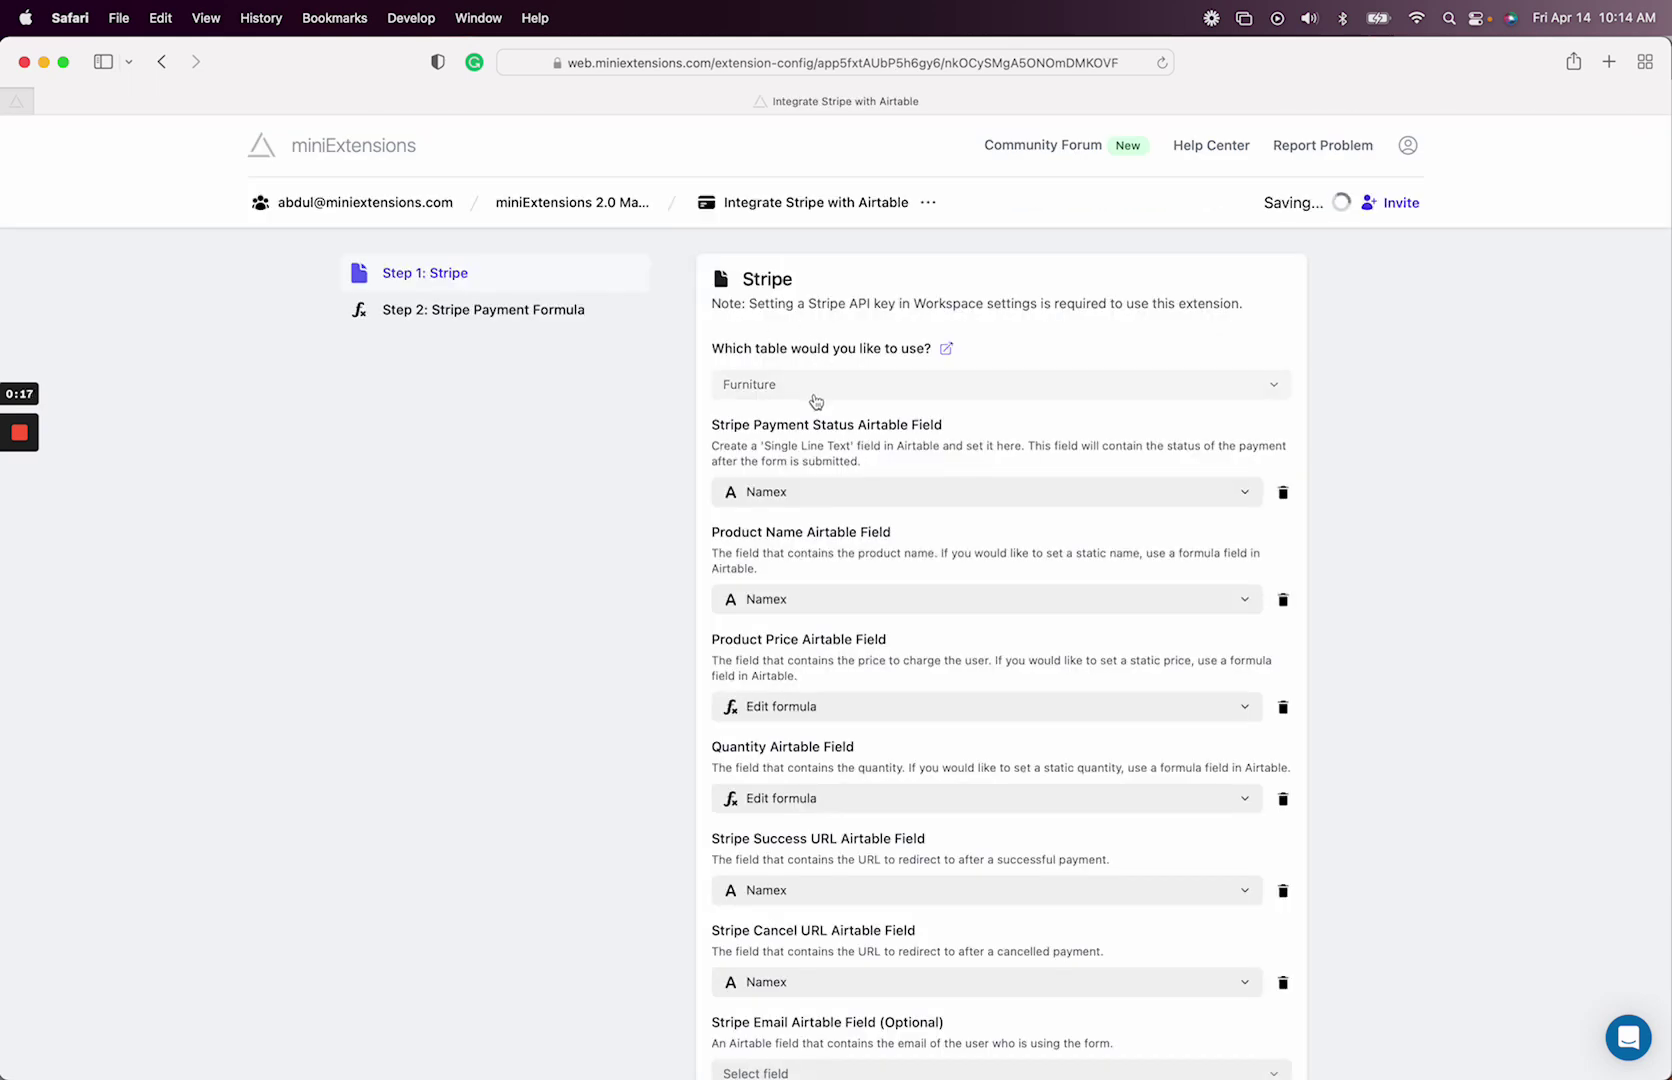
left_click(814, 390)
type("stripe")
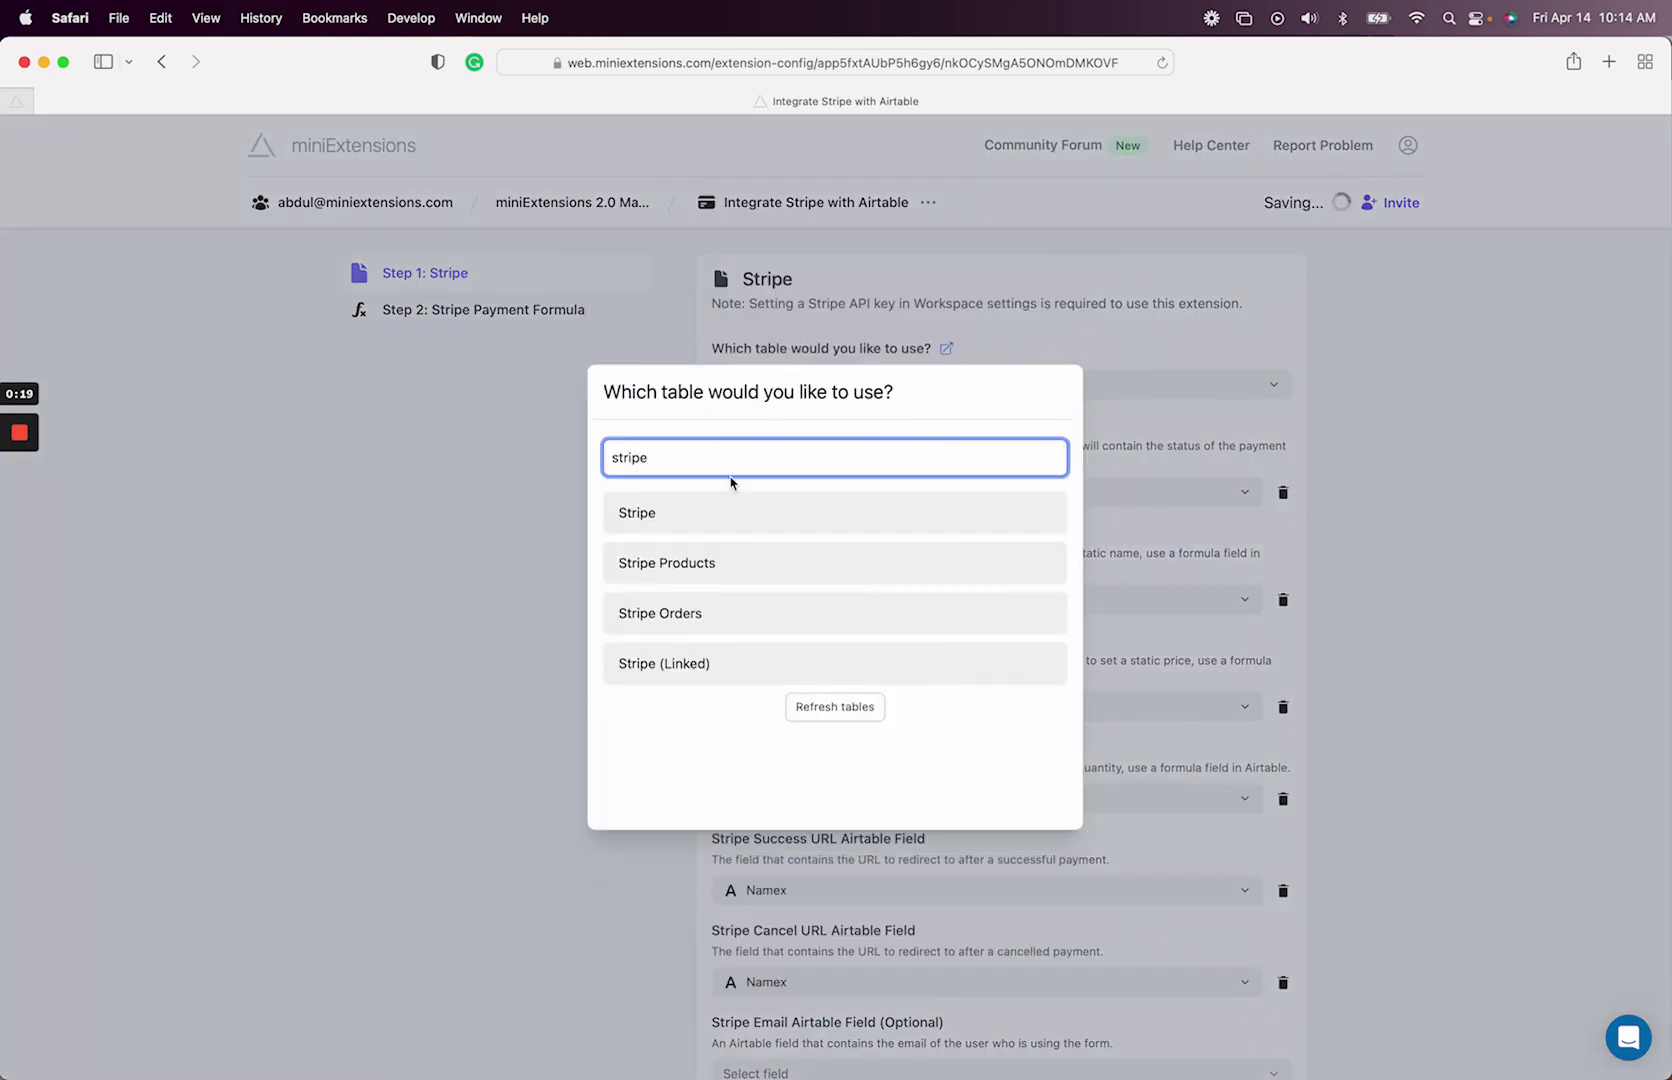
left_click(706, 522)
left_click(1012, 600)
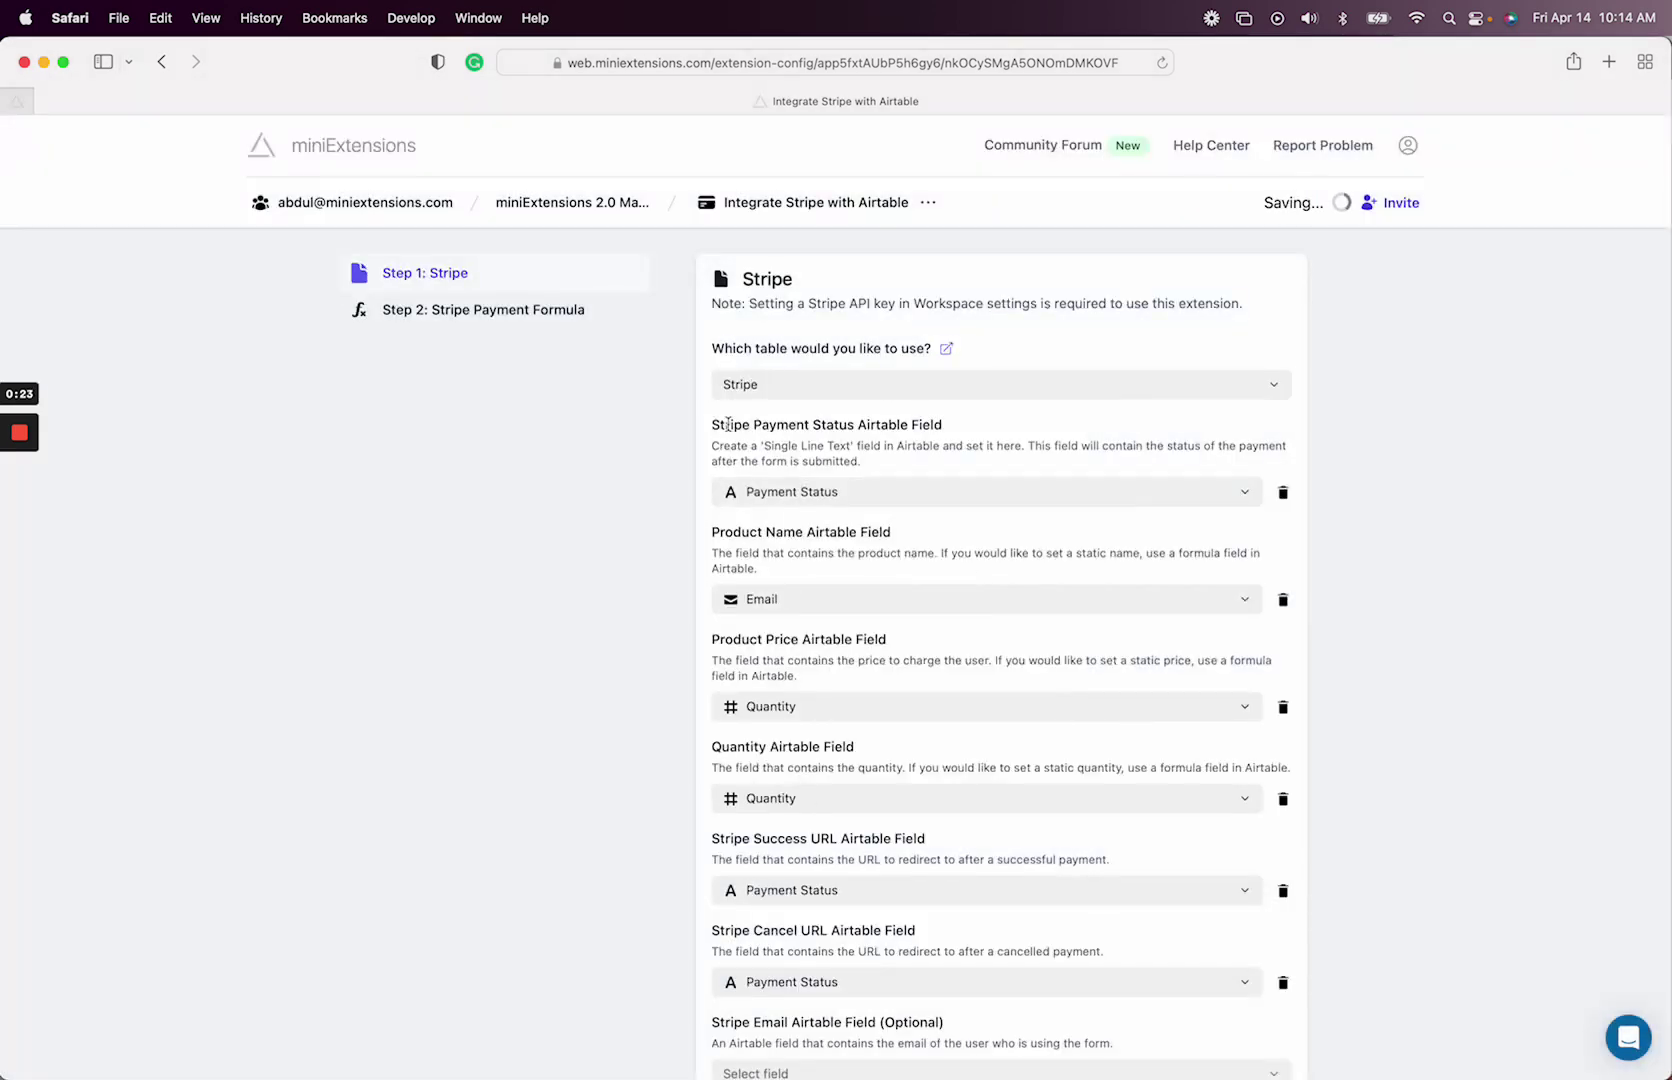
left_click_drag(719, 427, 833, 428)
left_click(773, 430)
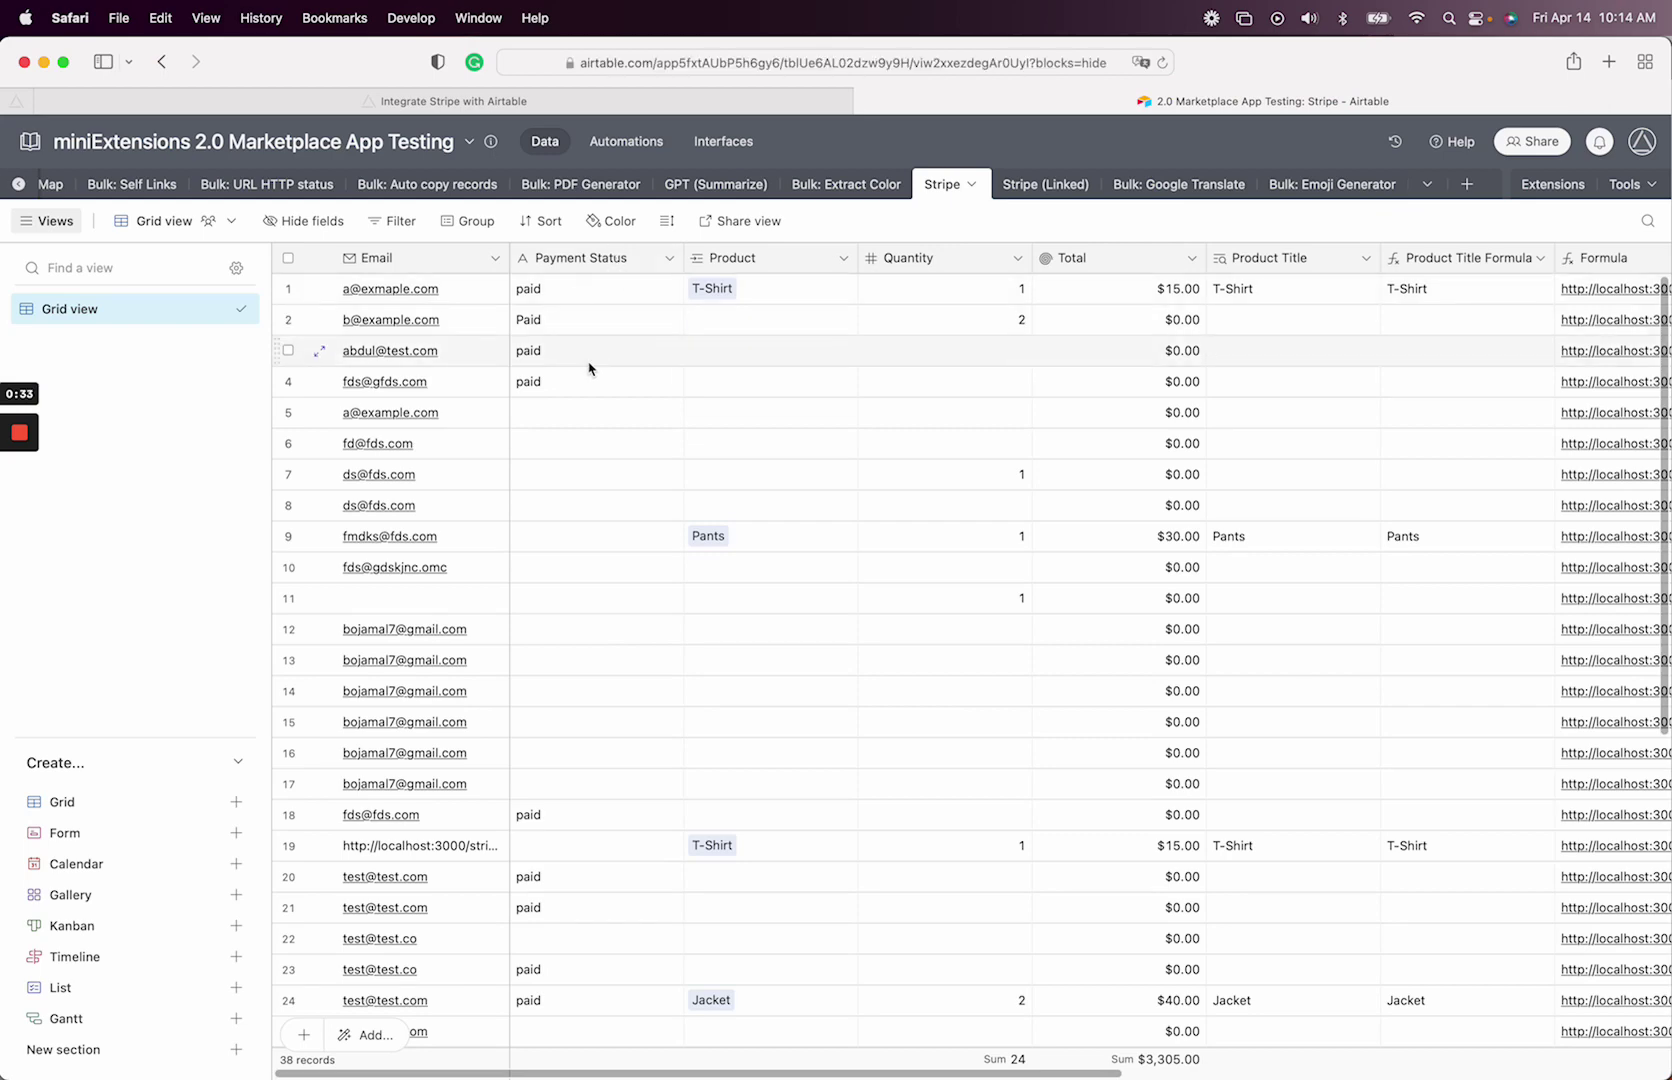
- Return to the Integrate Stripe with Airtable page showing the Step 1 field mappings
left_click(500, 104)
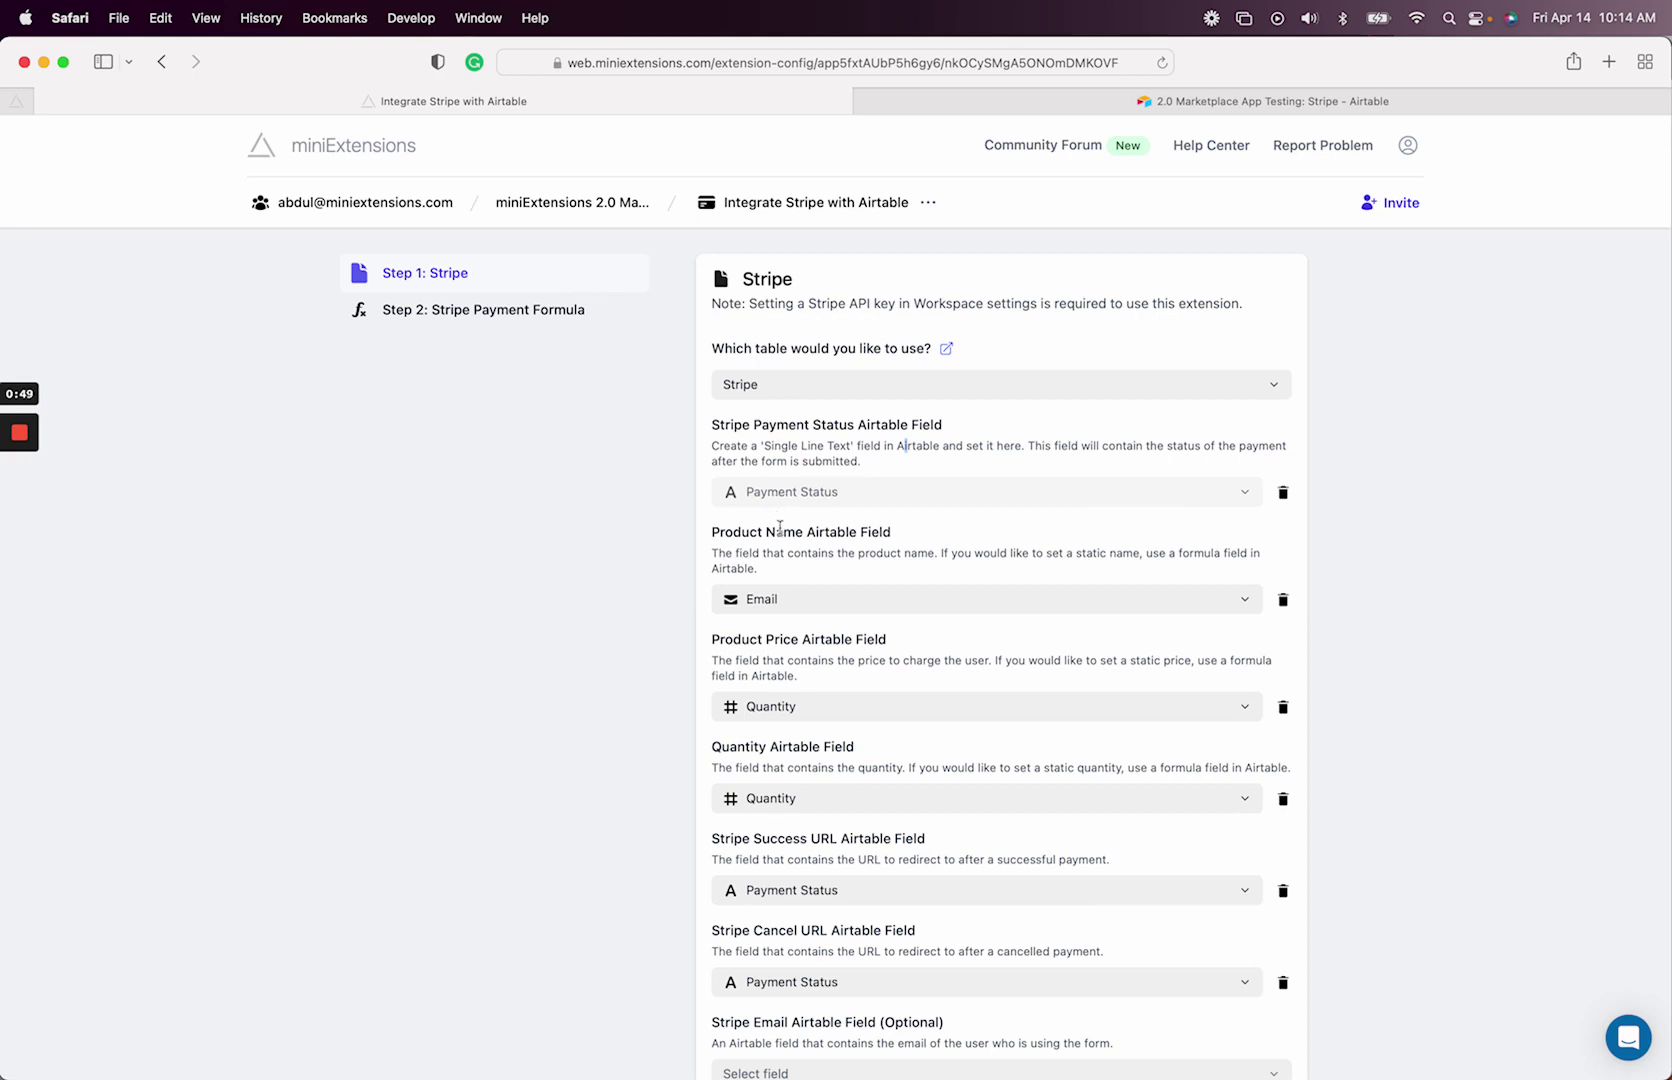
- Map Product Name to the Product Title Formula field and return to the Airtable Stripe table
left_click(791, 600)
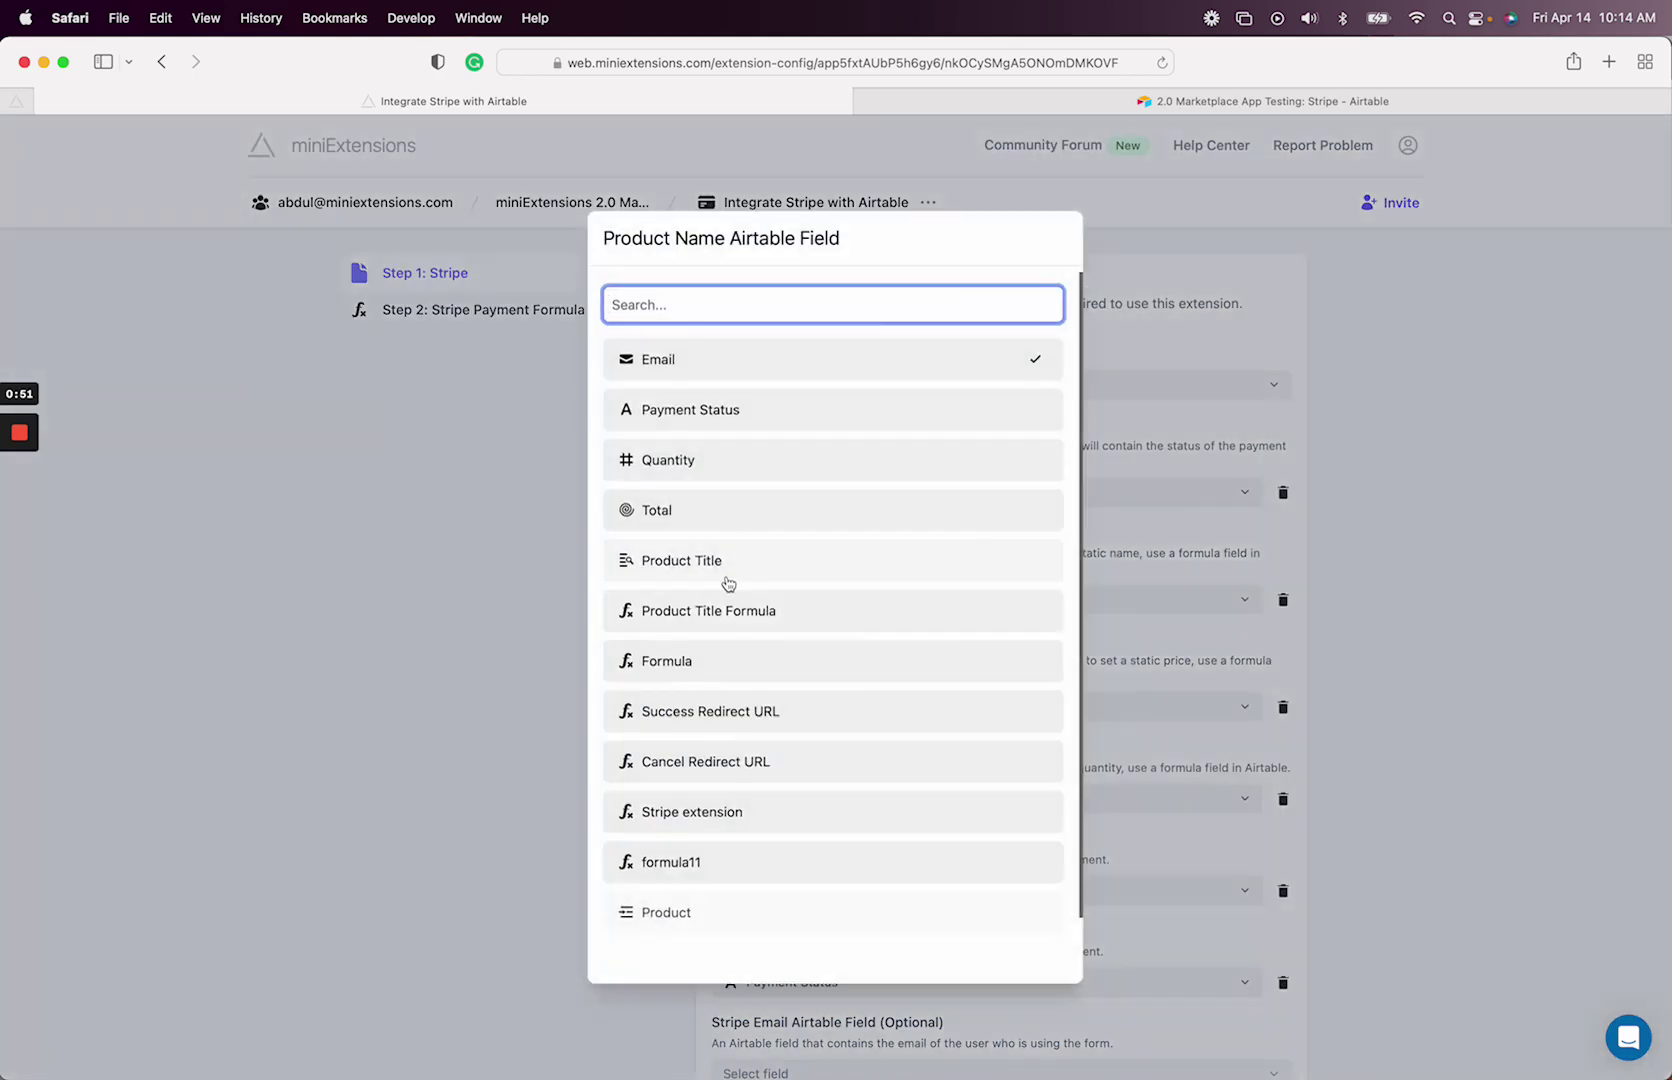
left_click(749, 614)
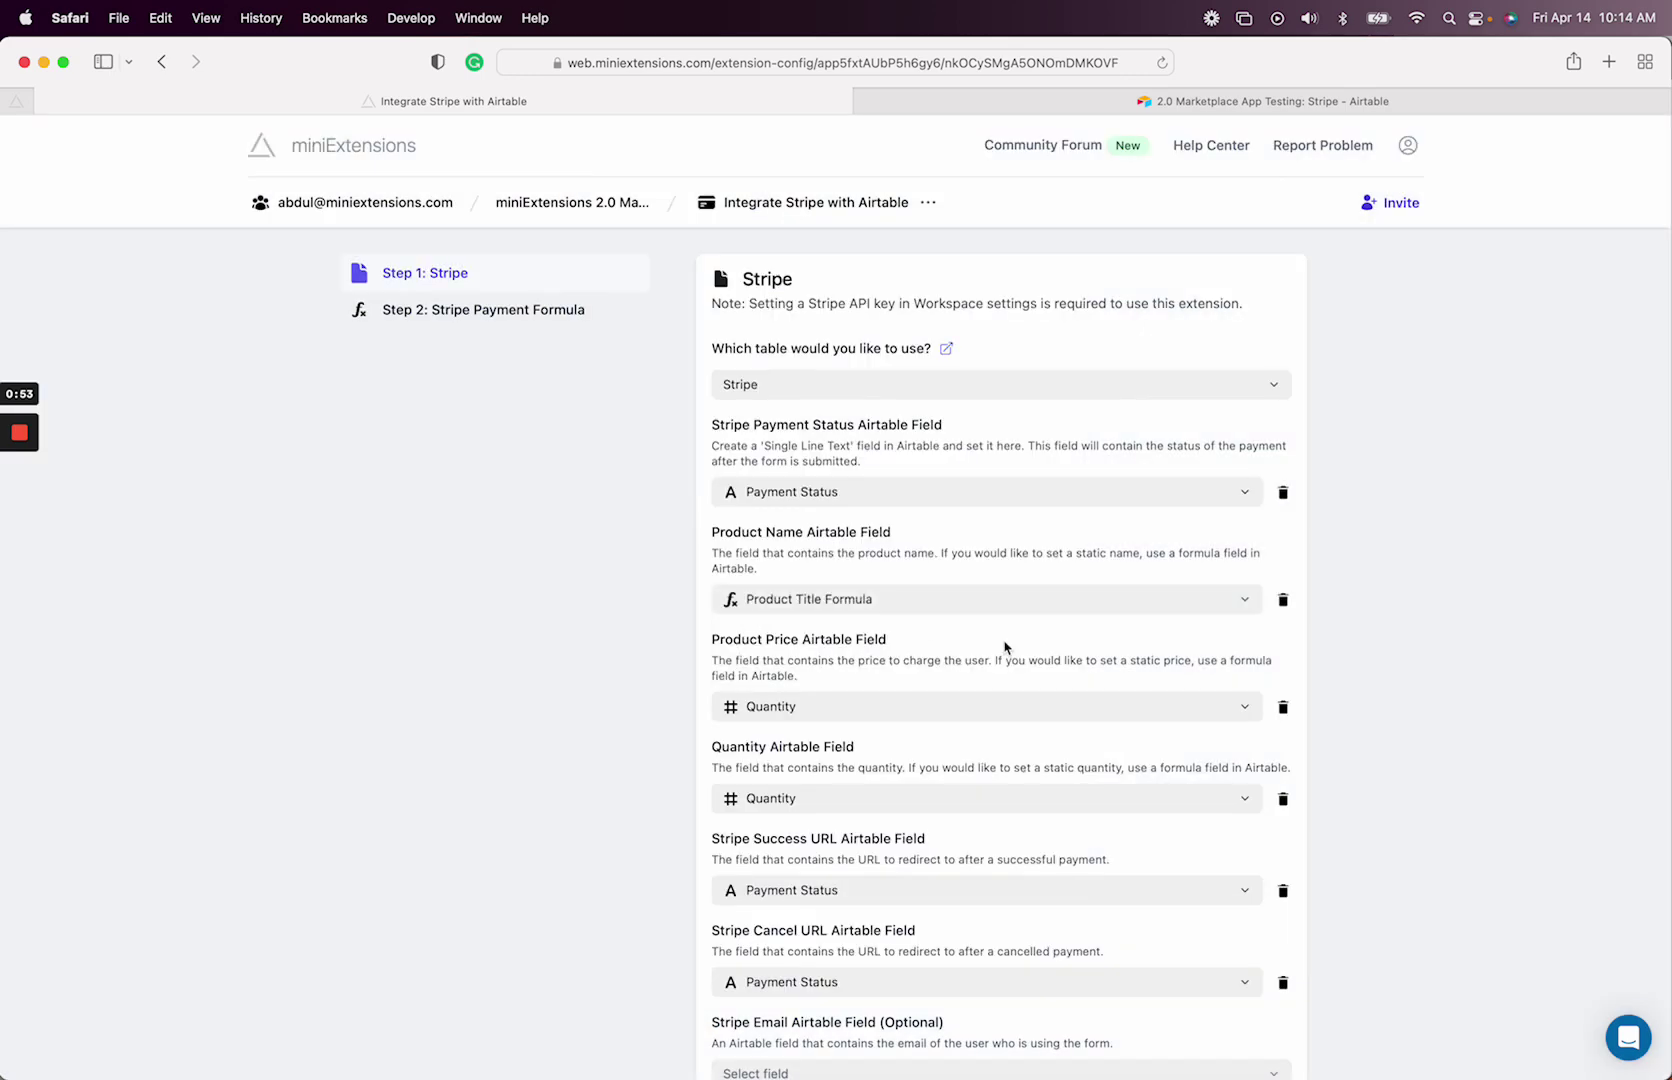
scroll(888, 746, "down", 2)
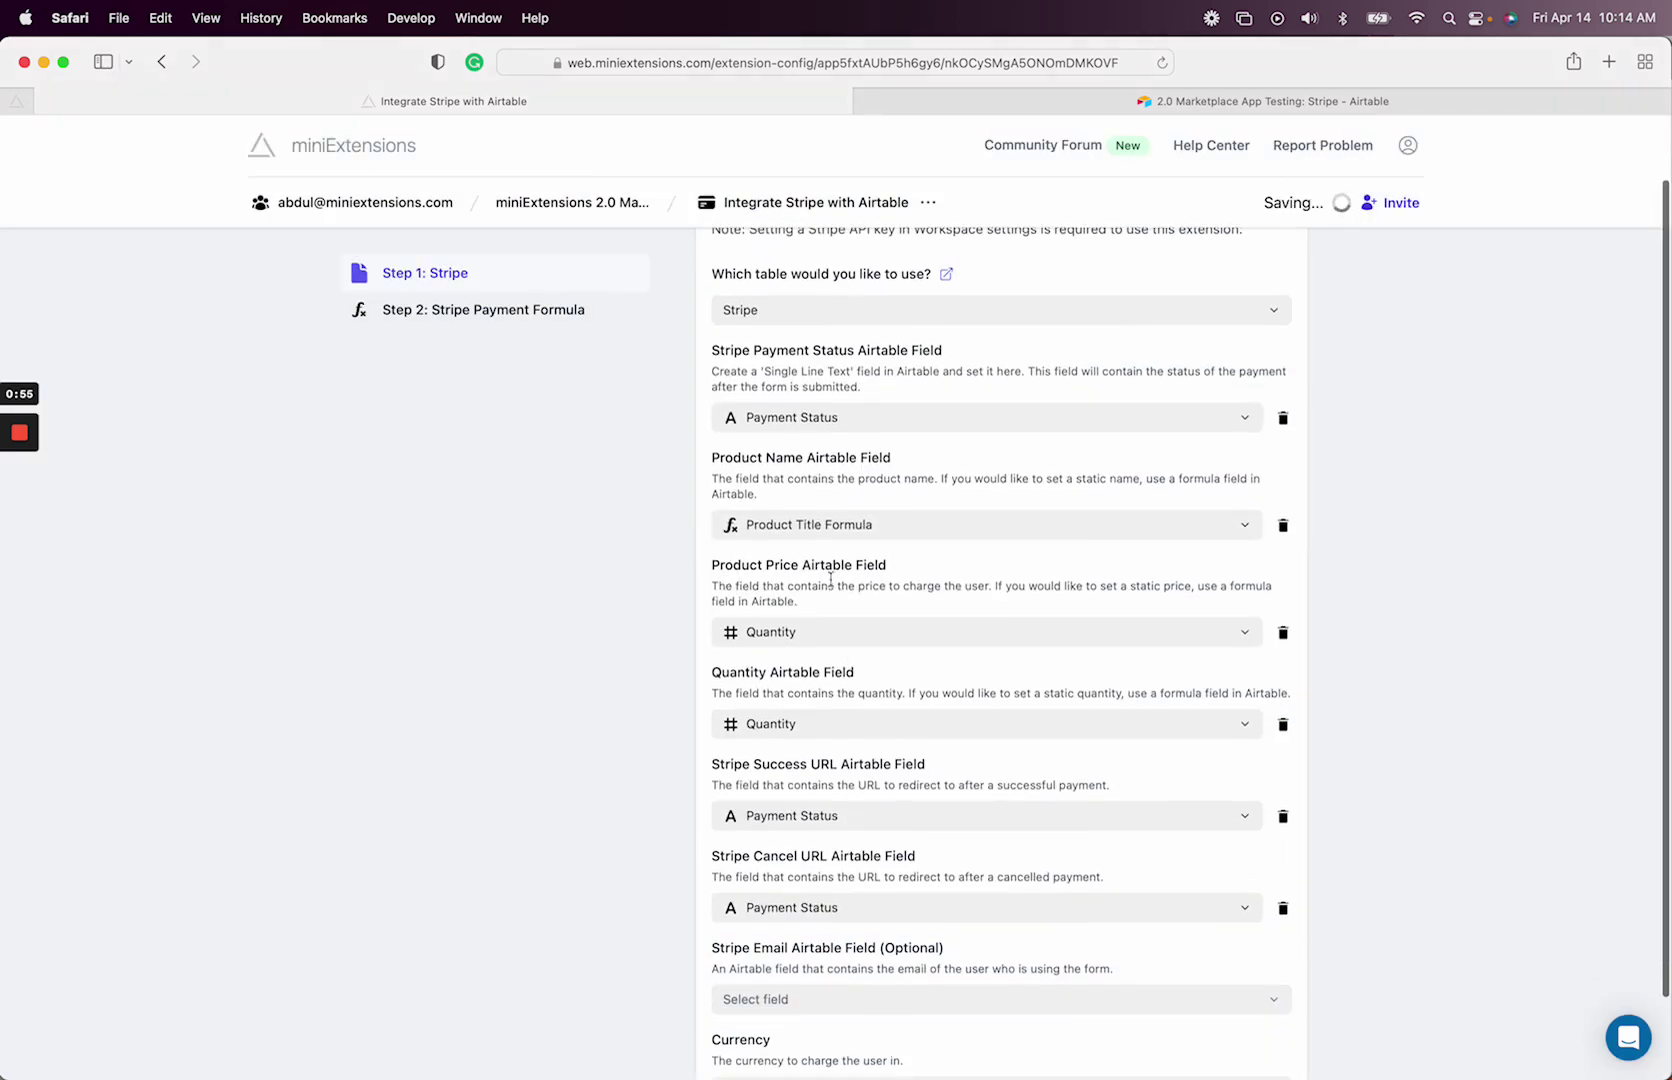
left_click(1181, 101)
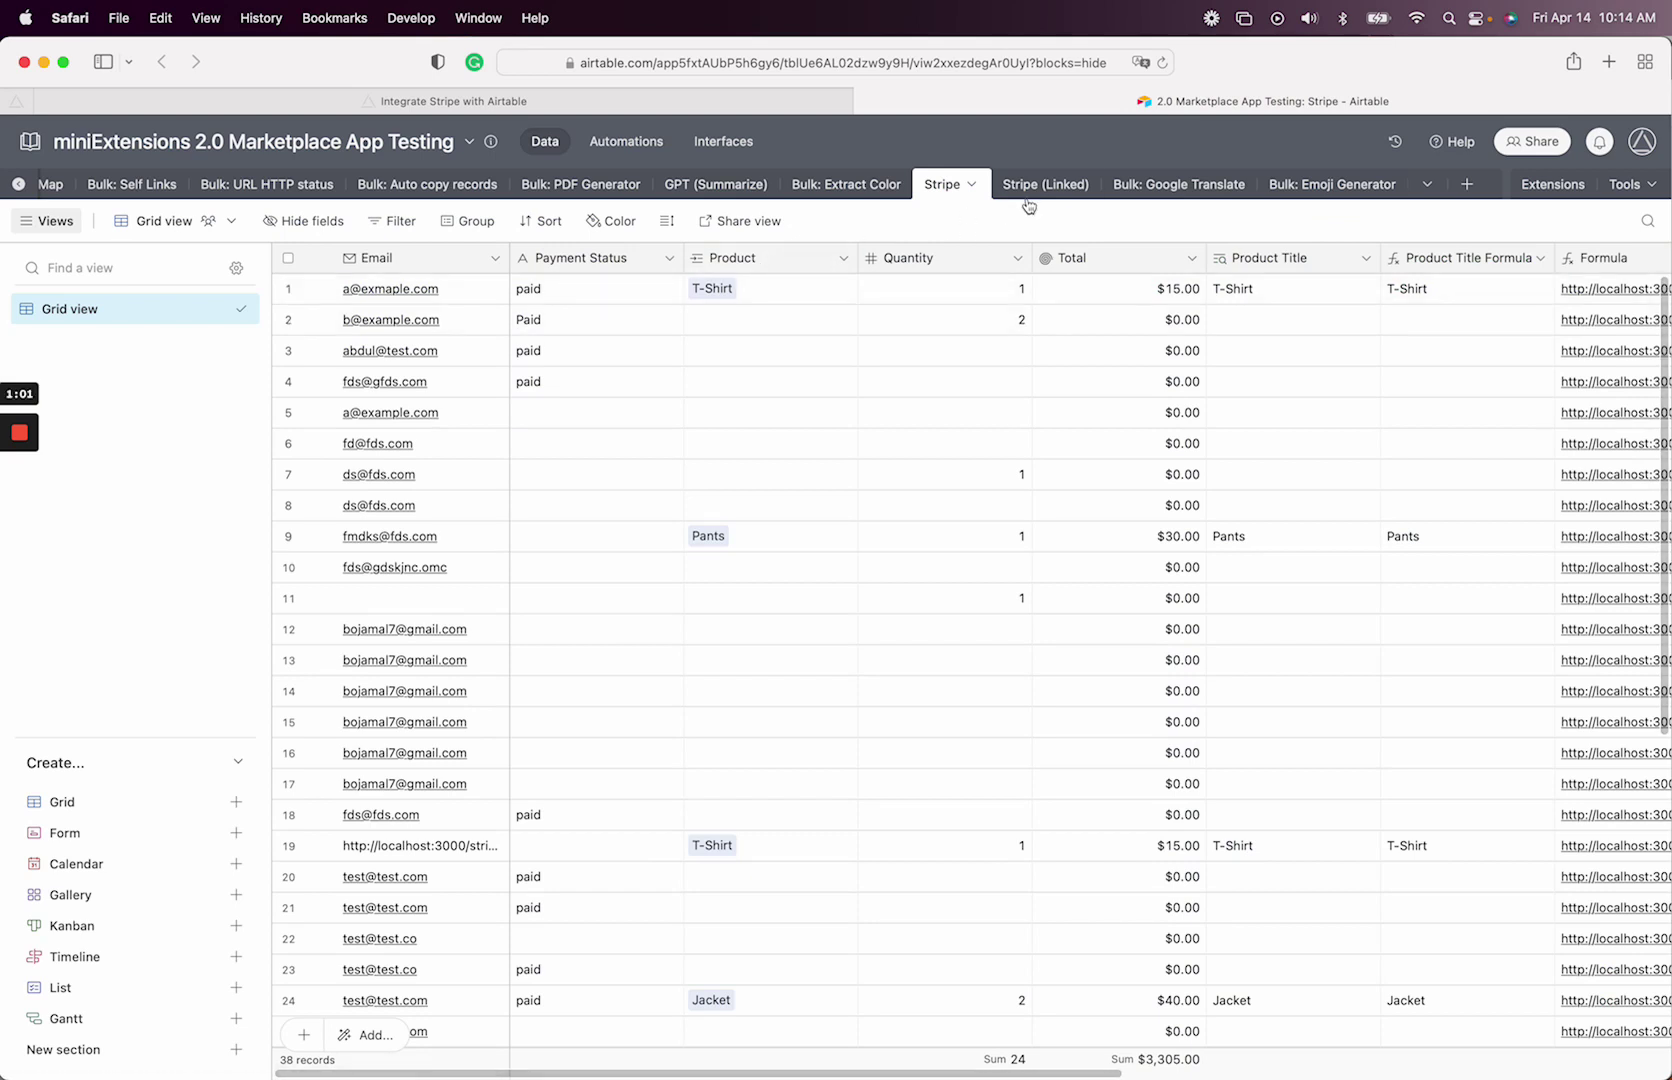
left_click(1055, 185)
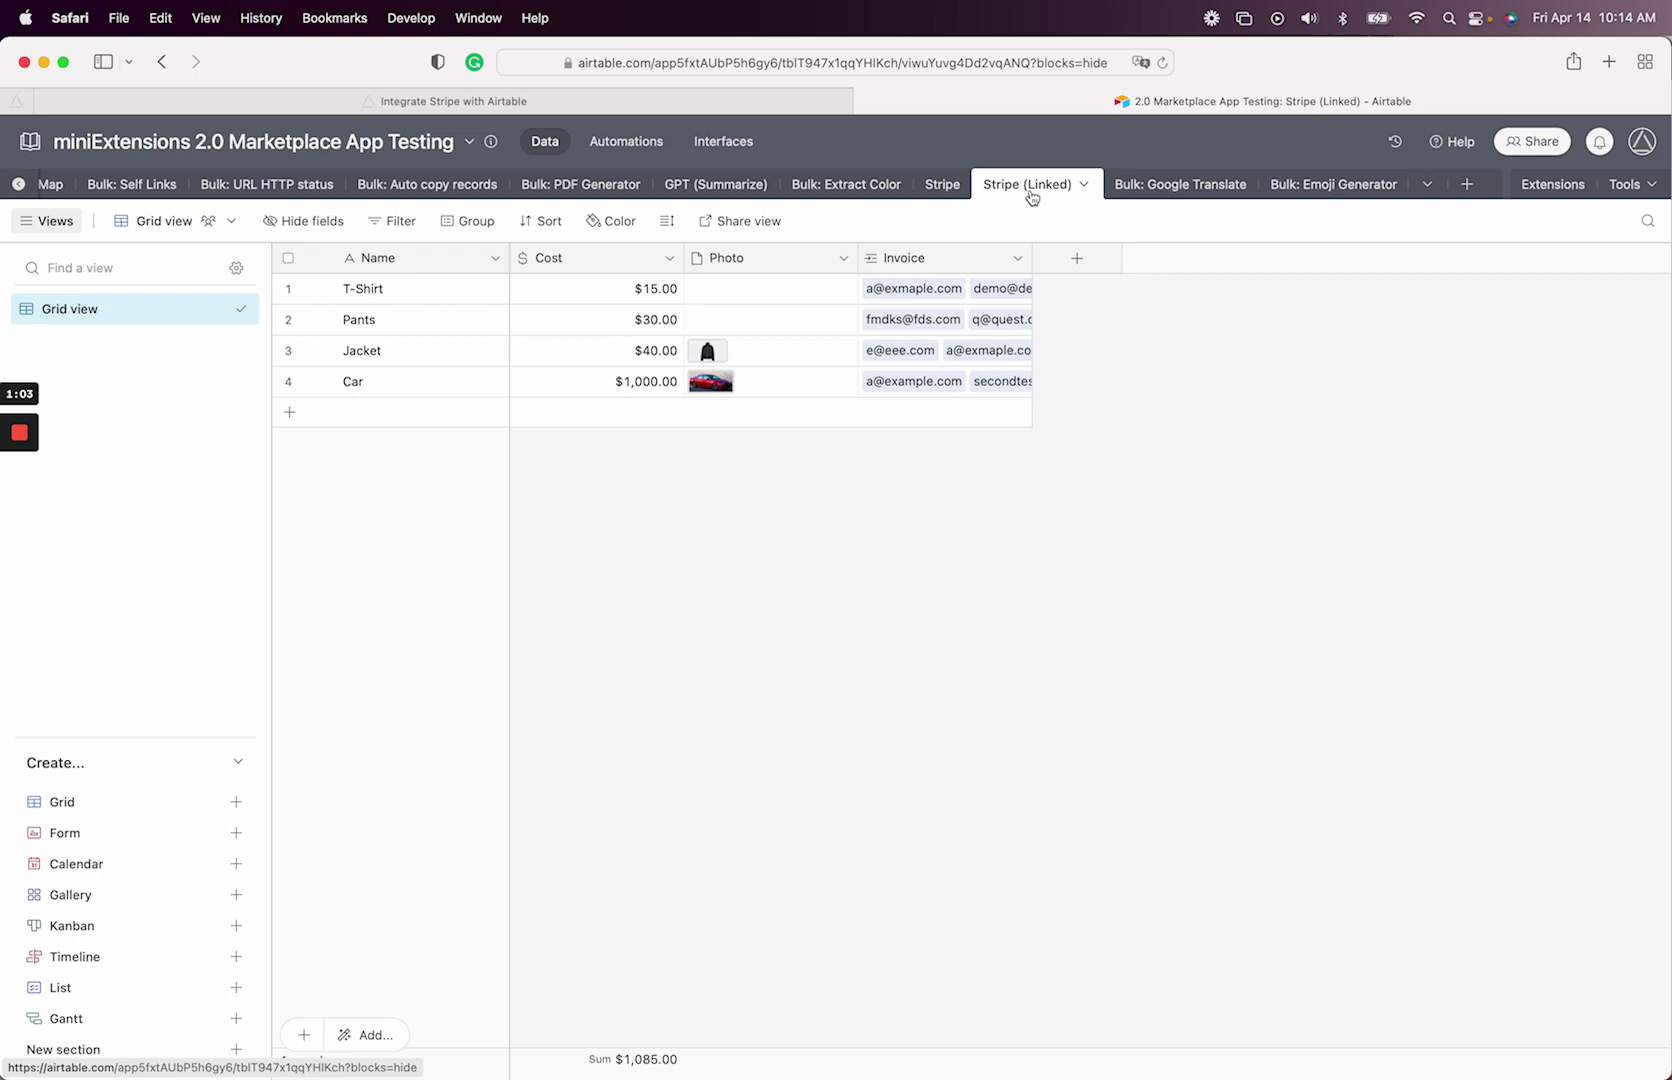
left_click(459, 257)
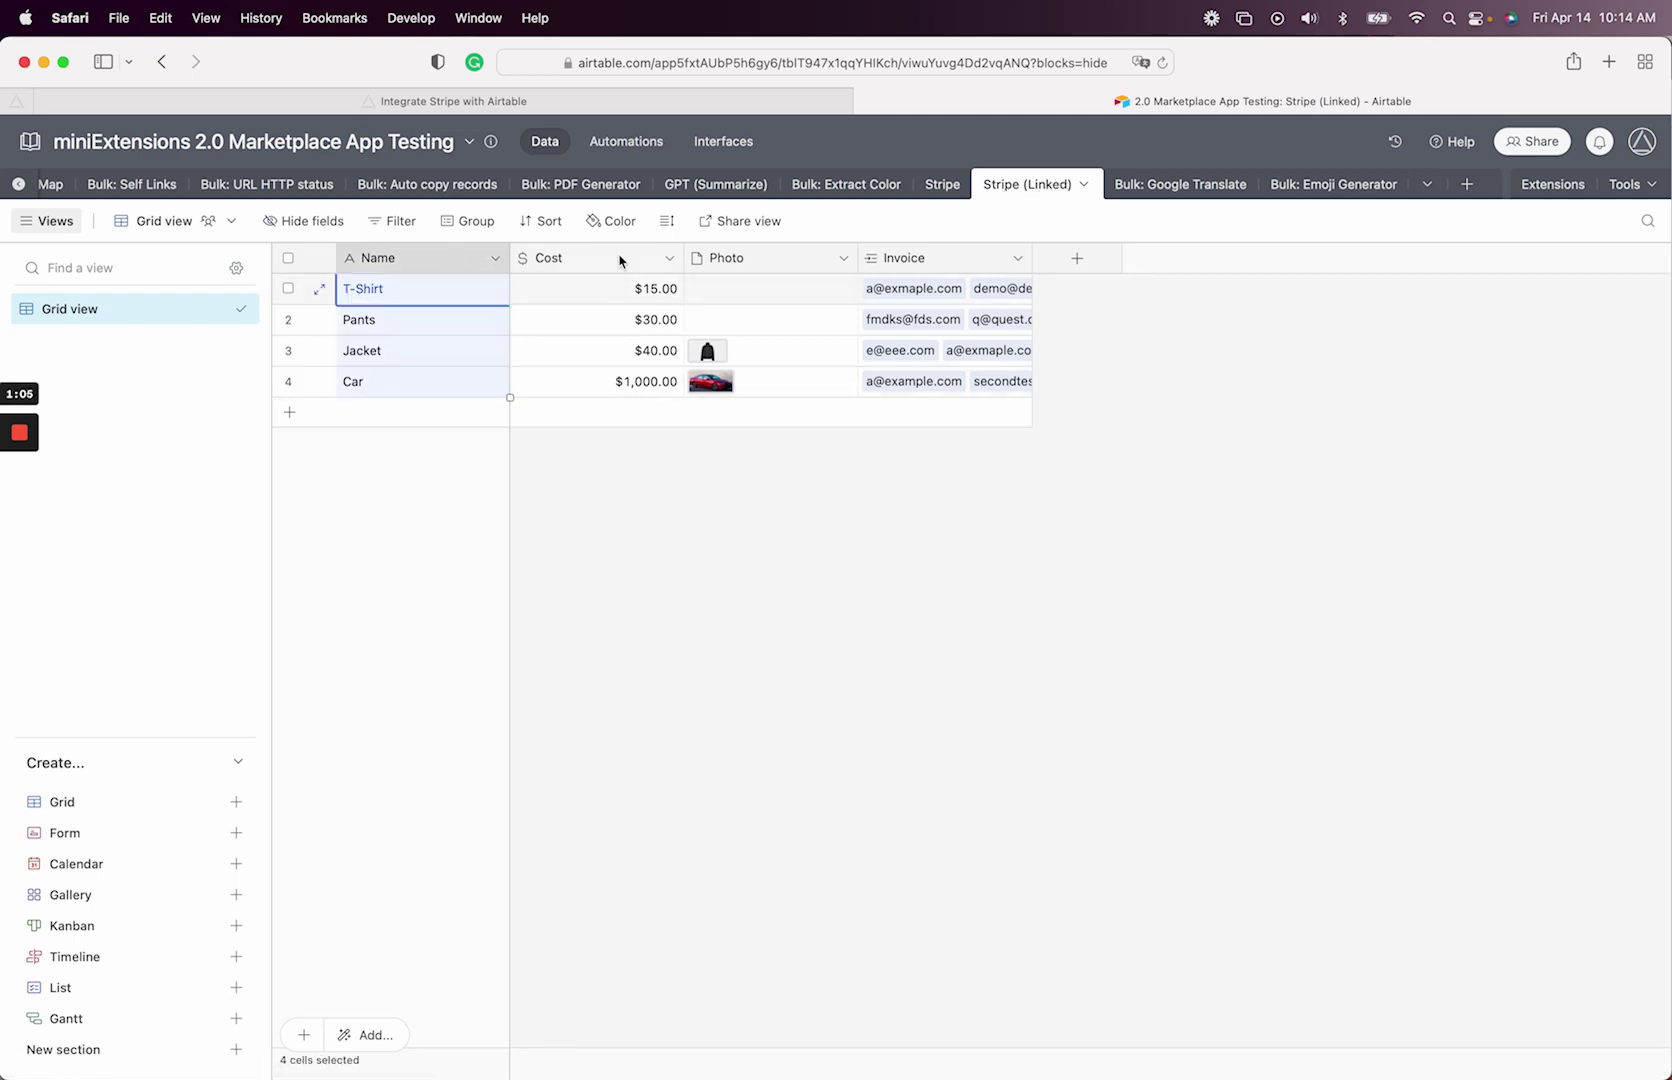
left_click(620, 257)
left_click(942, 190)
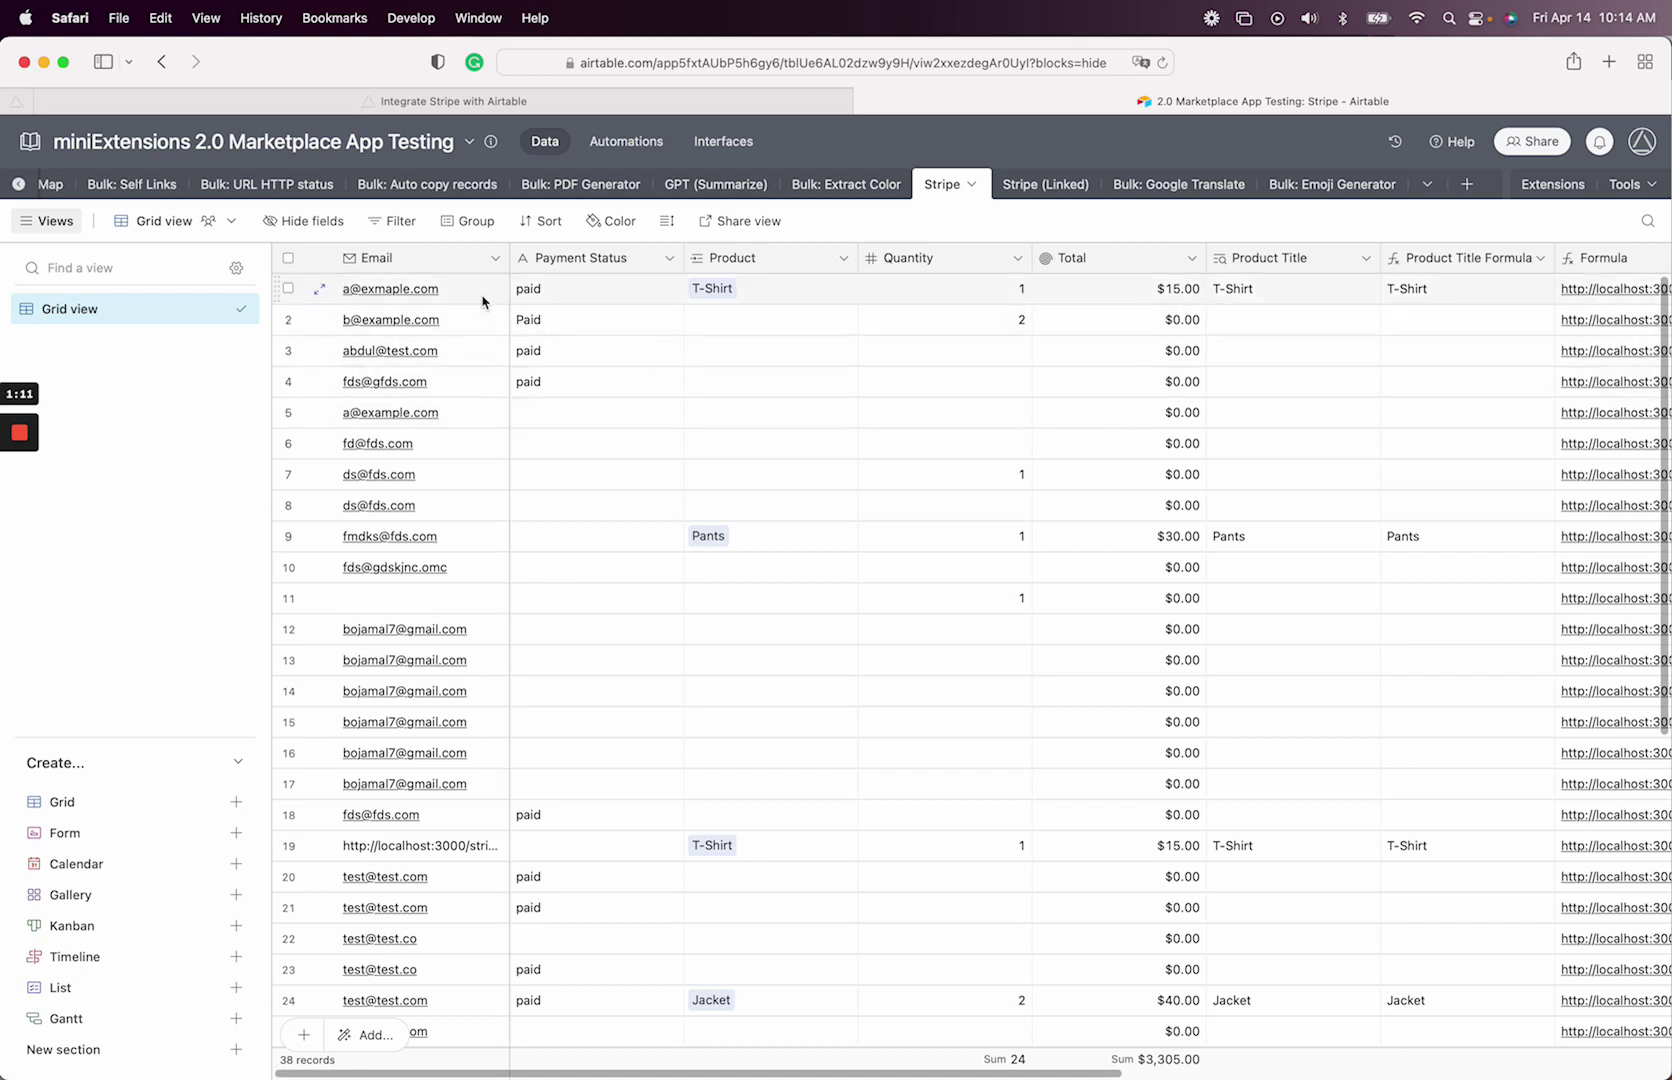
left_click(717, 292)
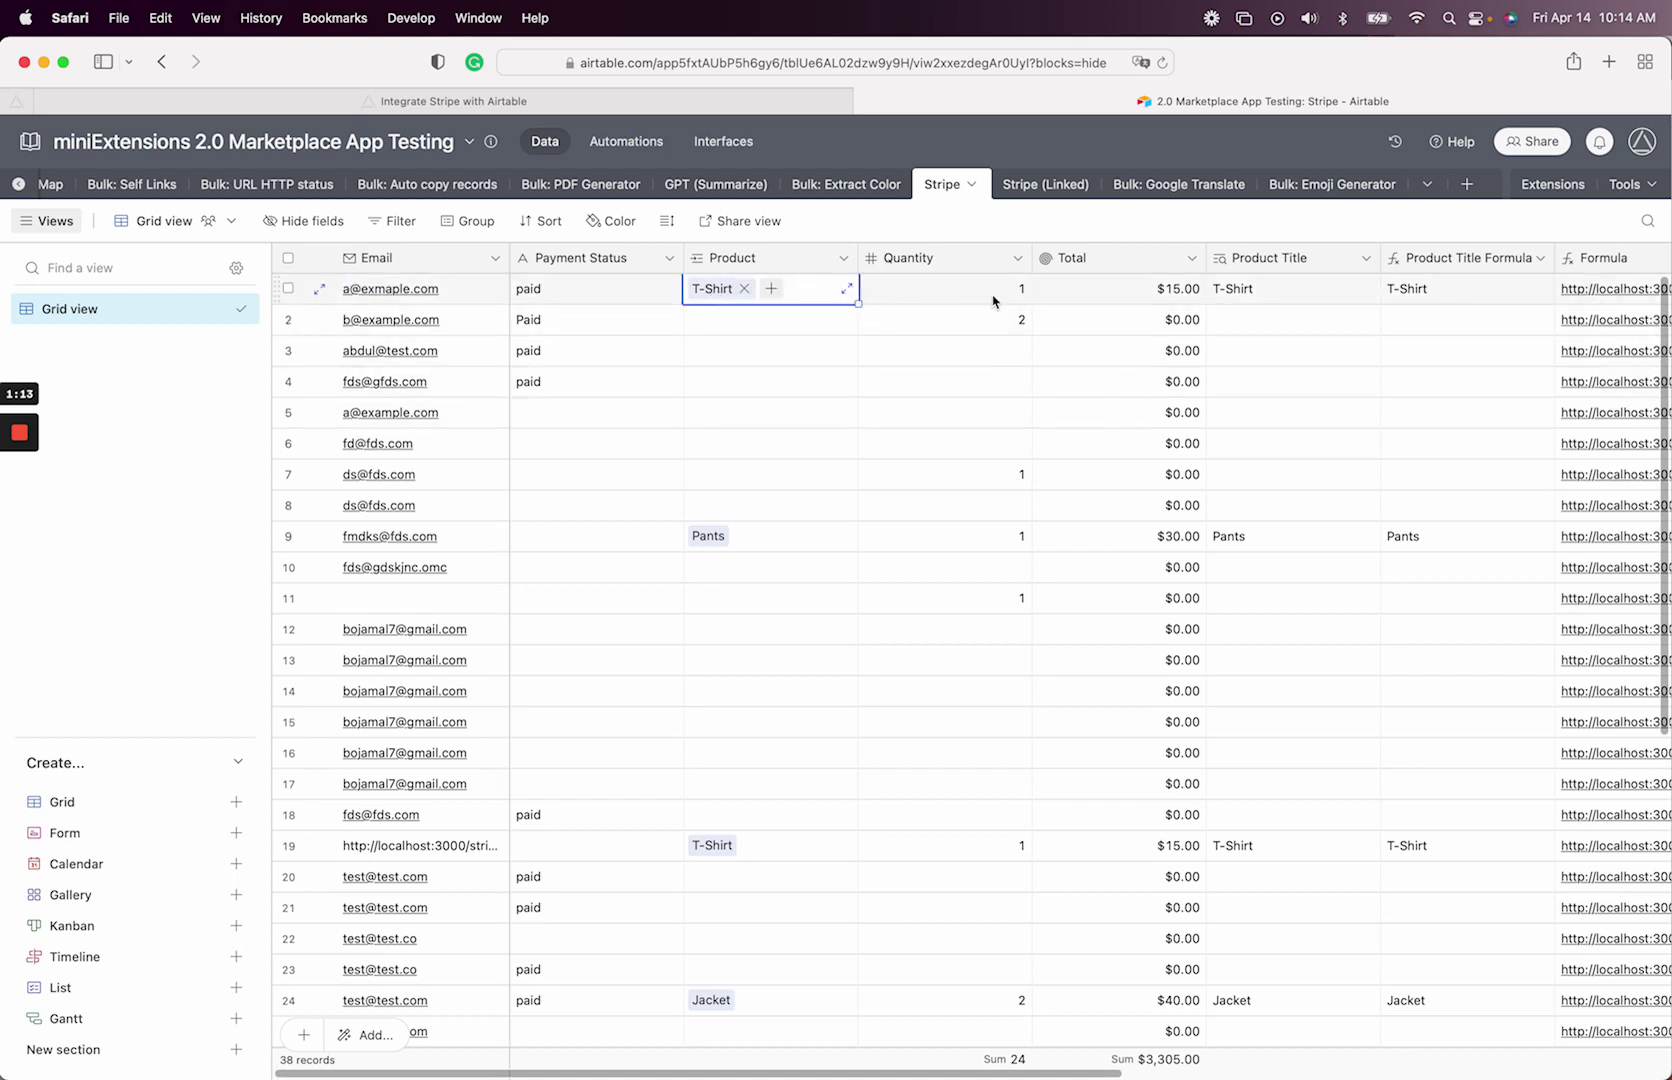
double_click(1062, 262)
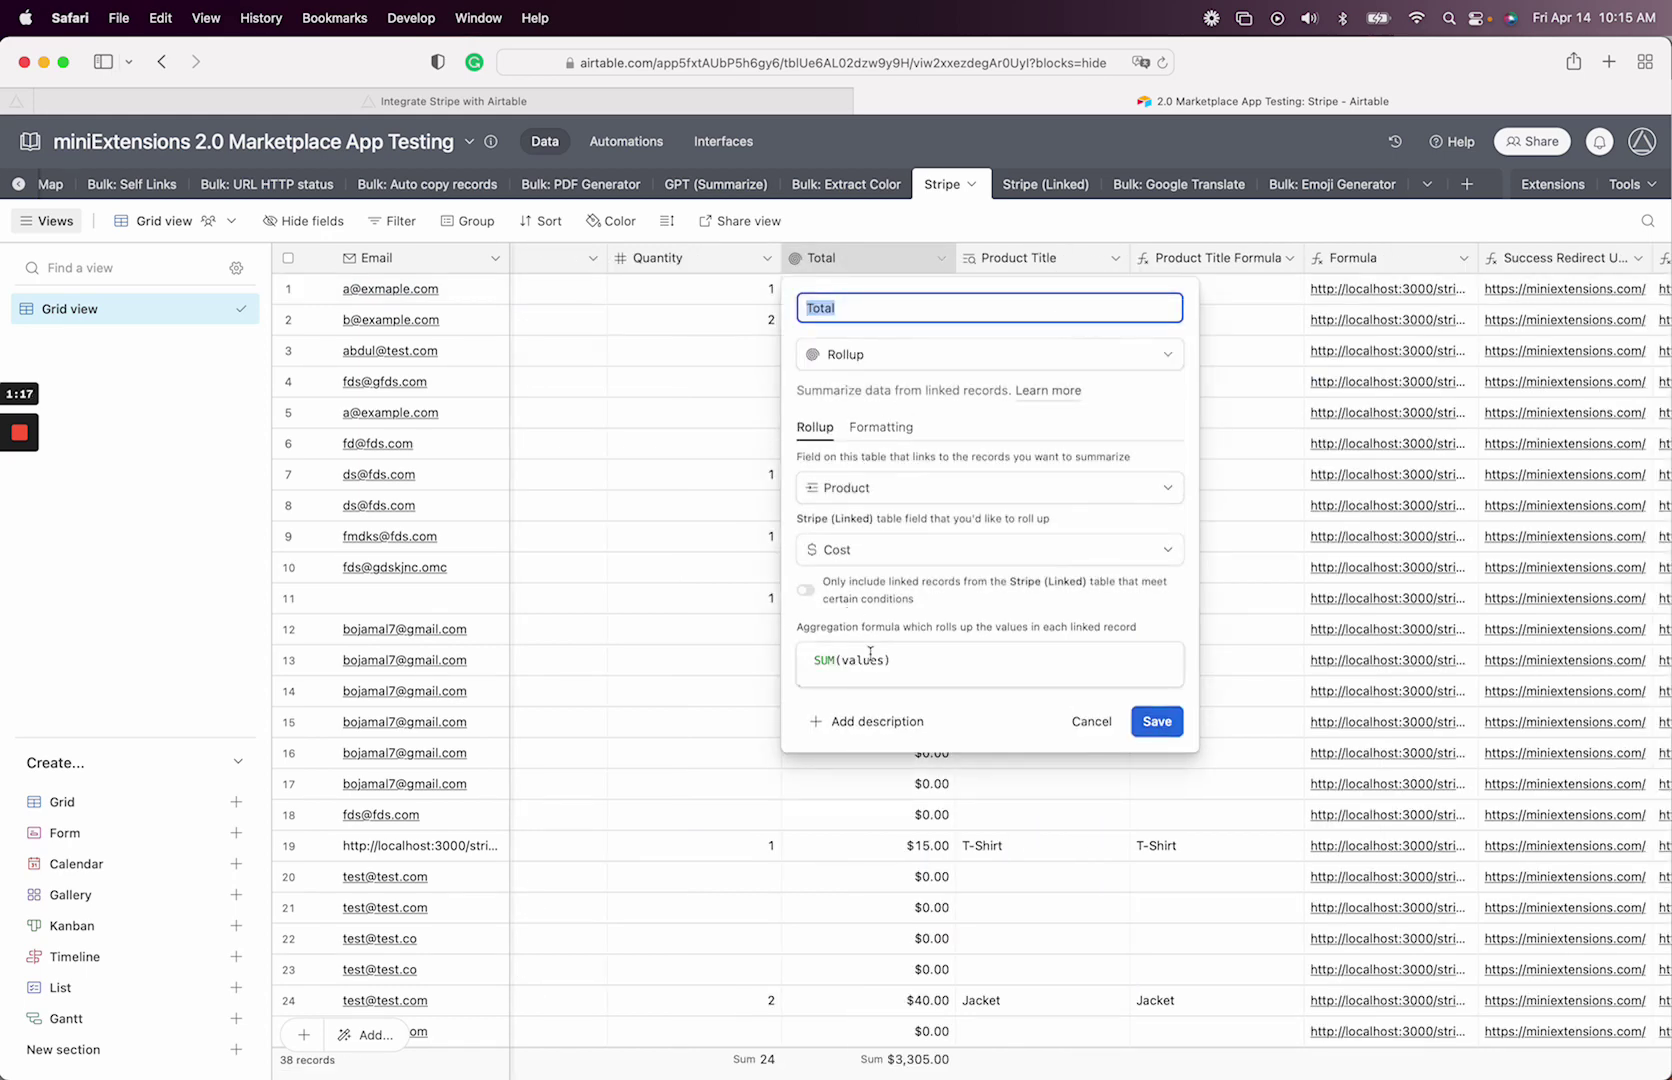
- Map Product Price to the Total field in the Stripe integration
left_click(1088, 721)
left_click(720, 101)
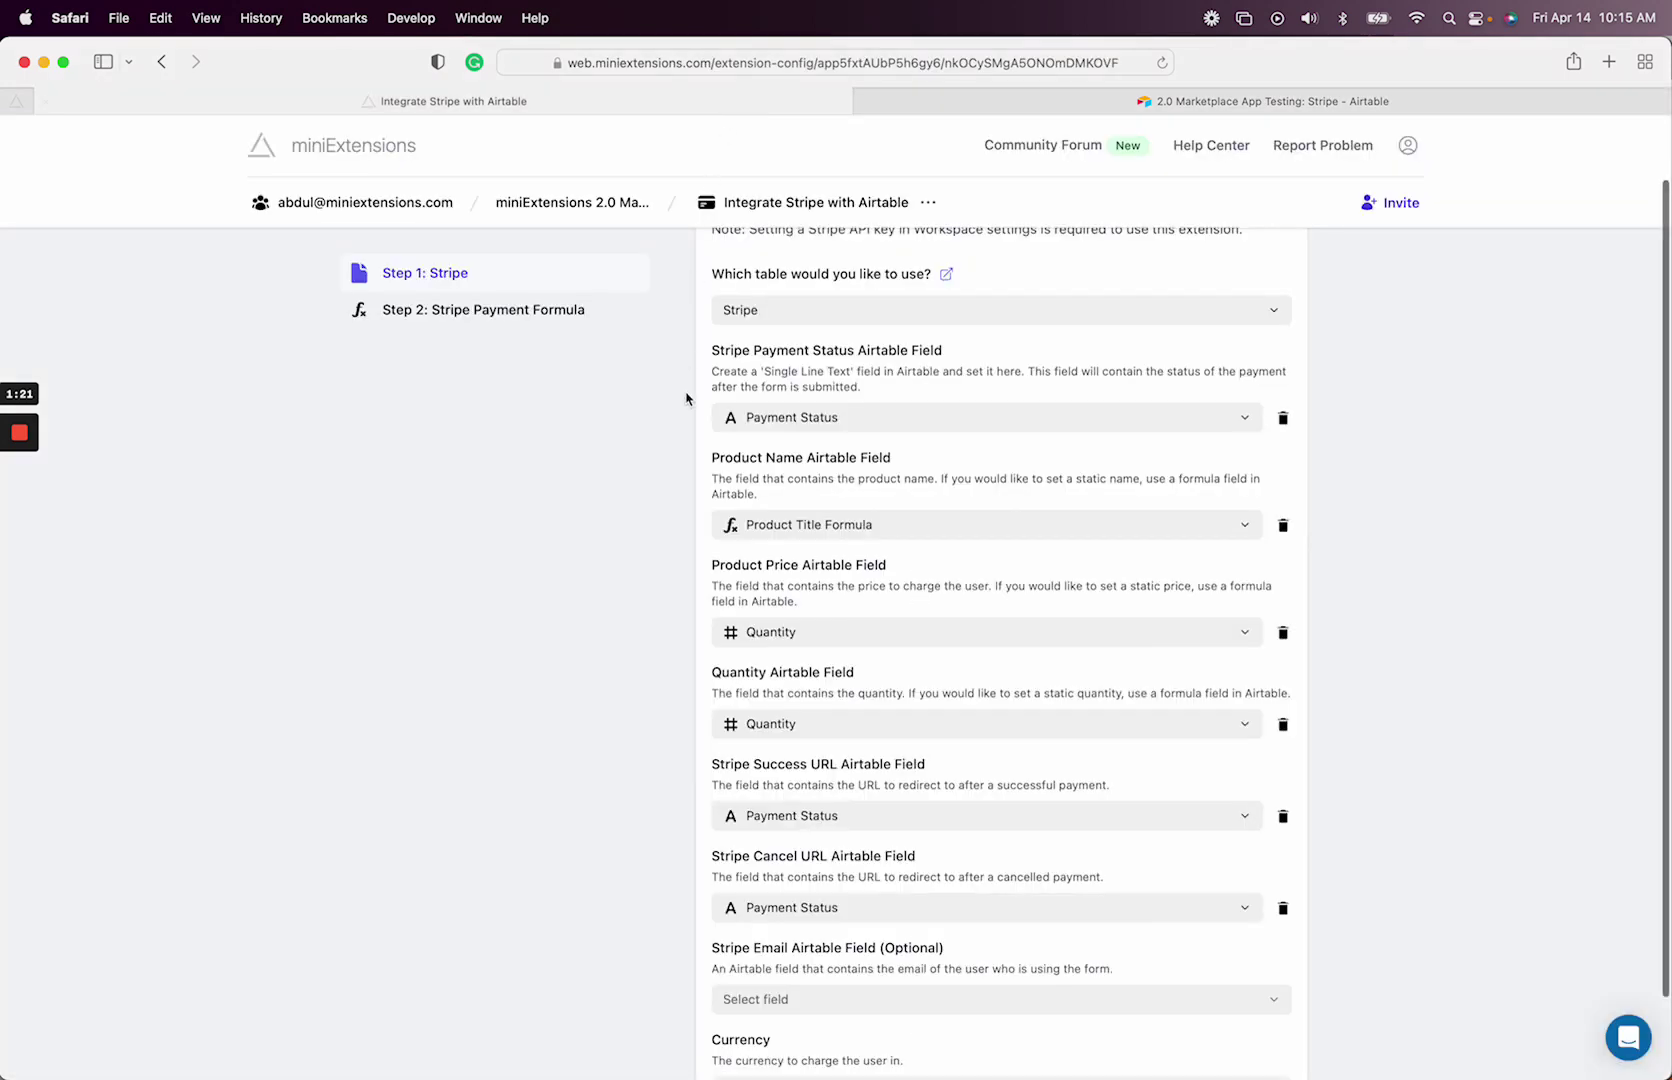
left_click(784, 631)
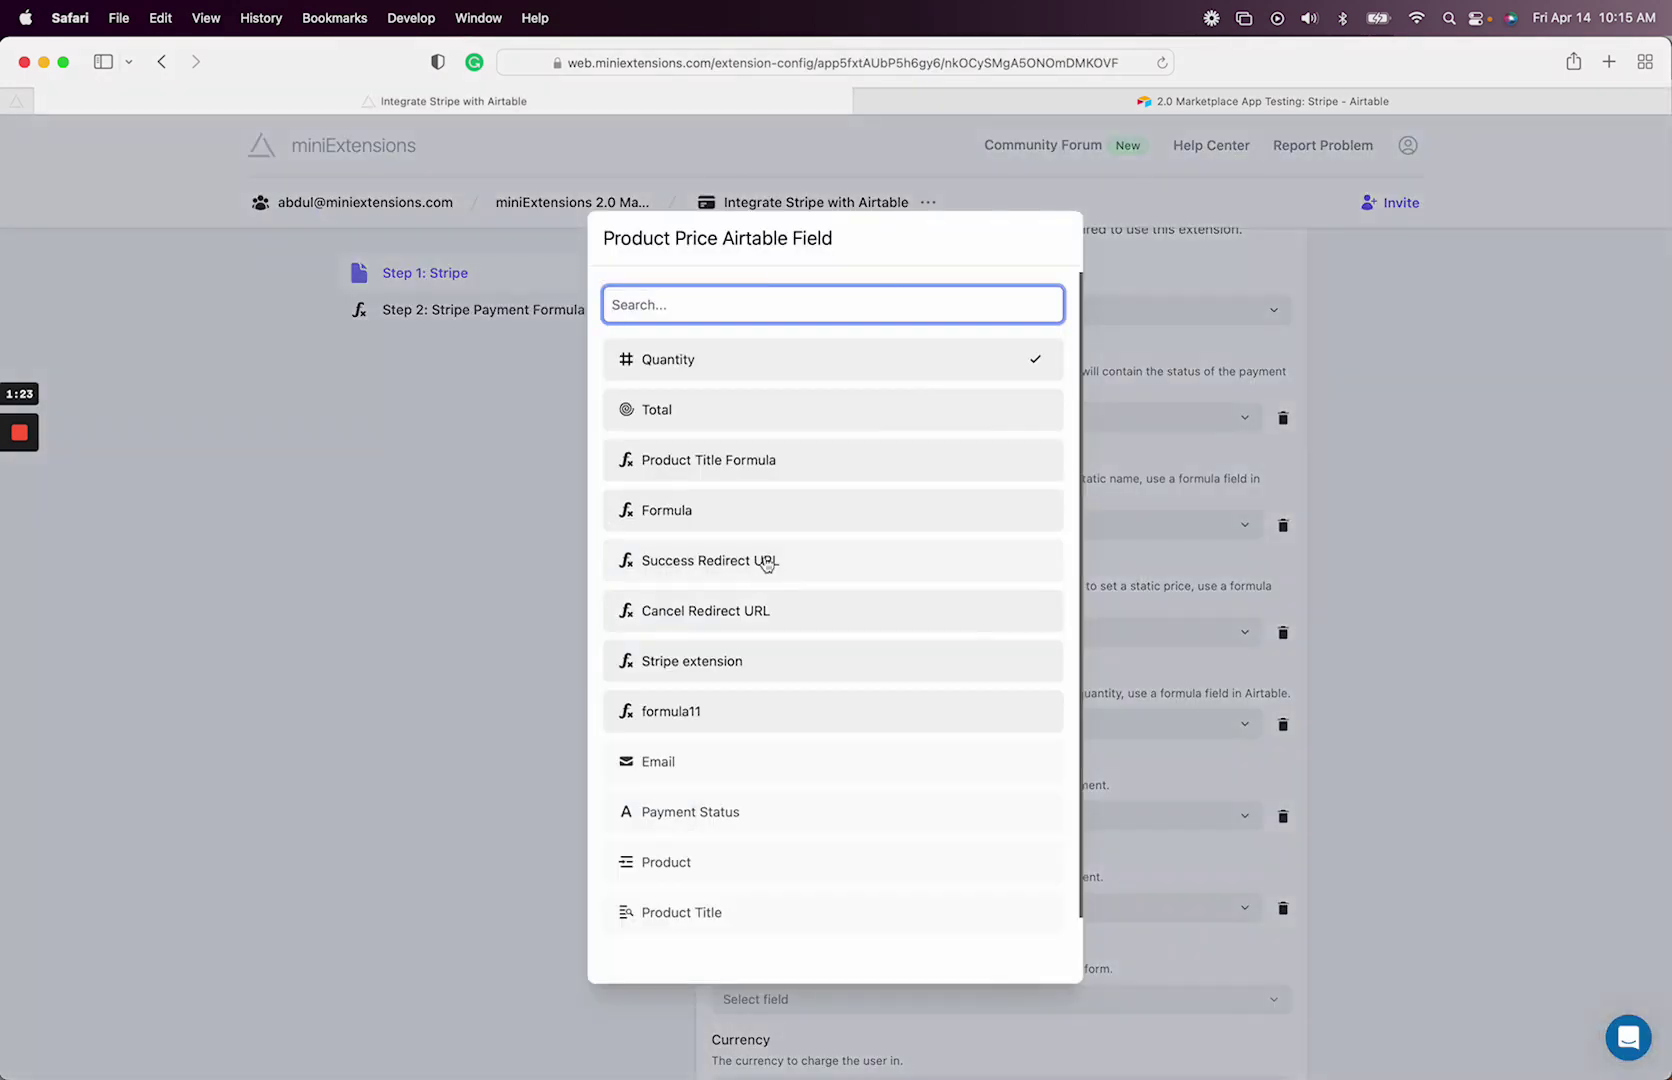
left_click(752, 408)
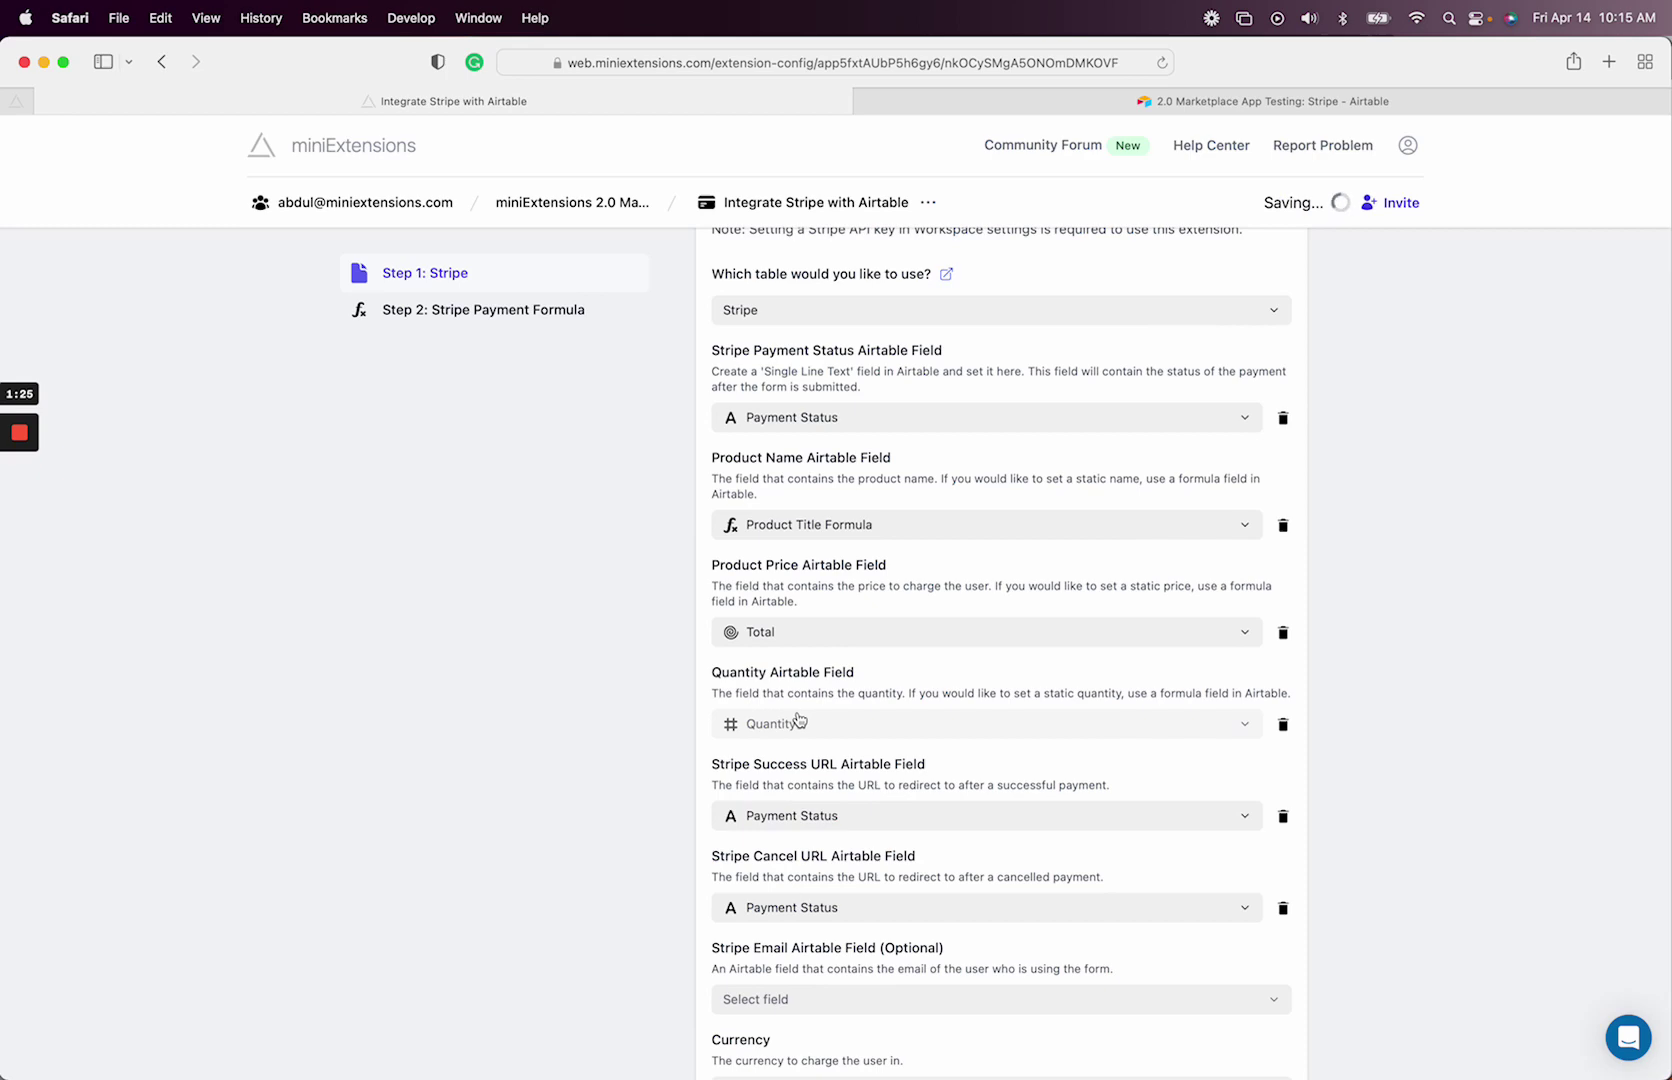
scroll(800, 718, "down", 3)
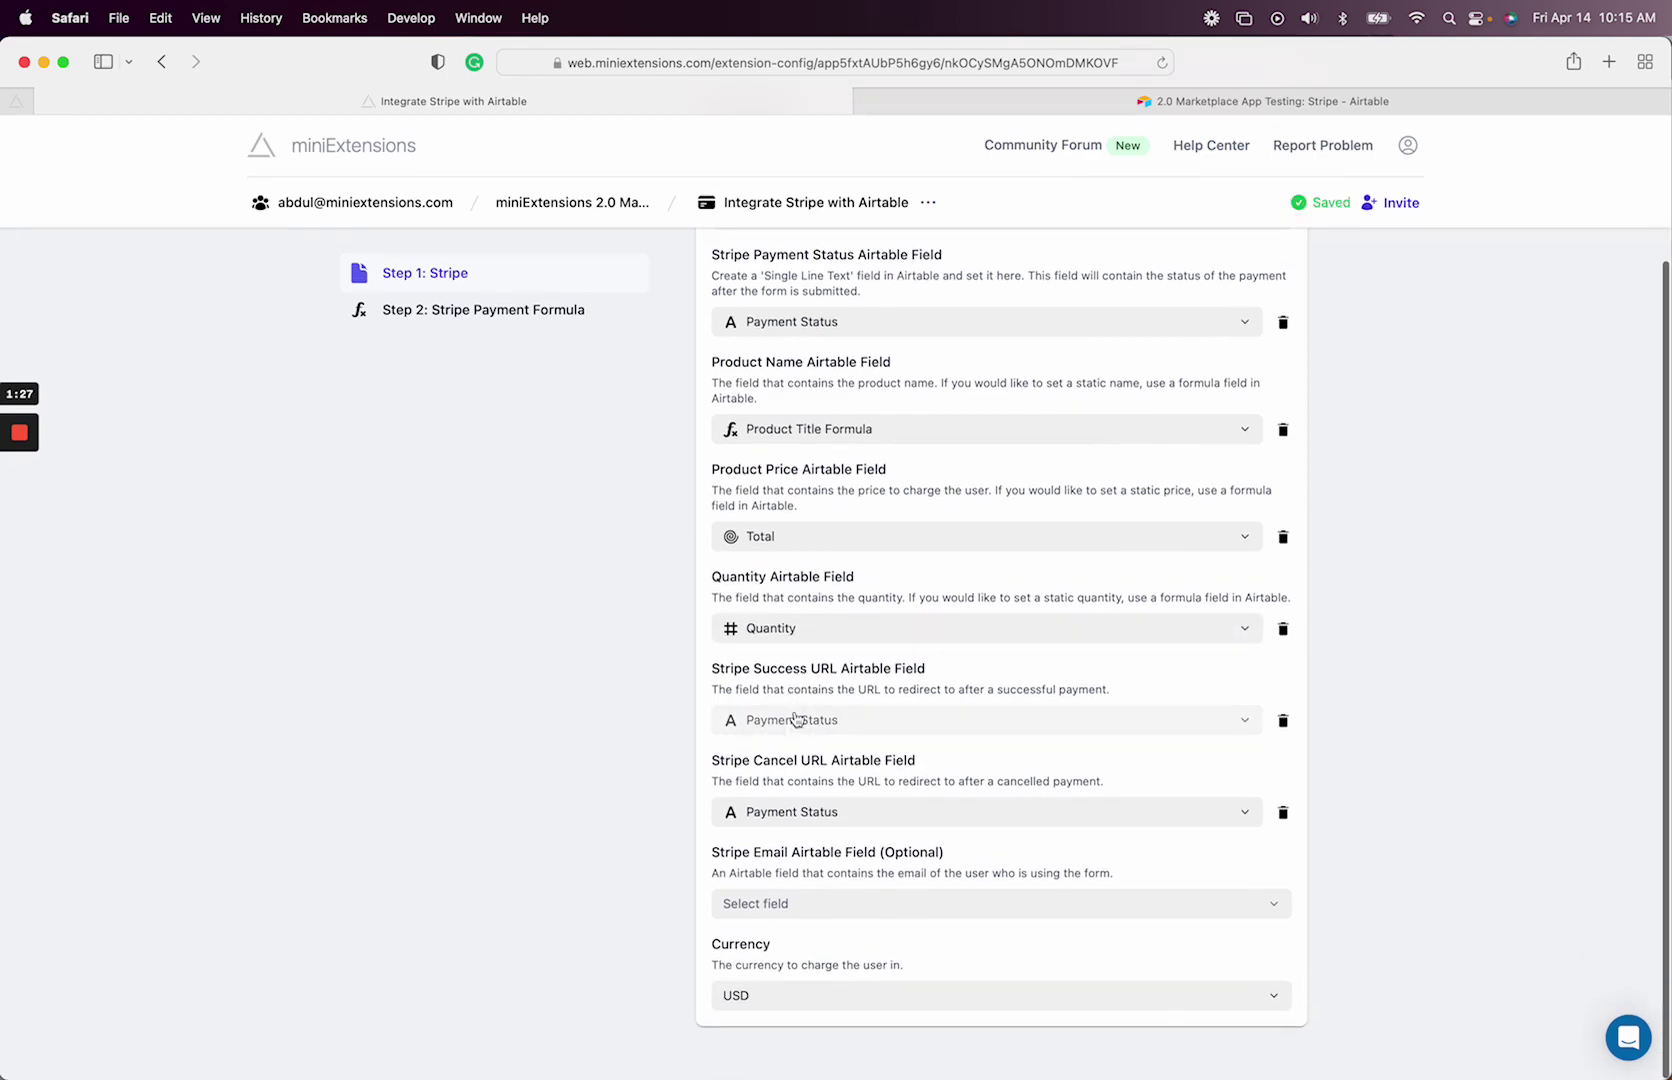
- Map Success URL to Success Redirect URL and Cancel URL to Cancel Redirect URL
left_click(797, 722)
left_click(752, 518)
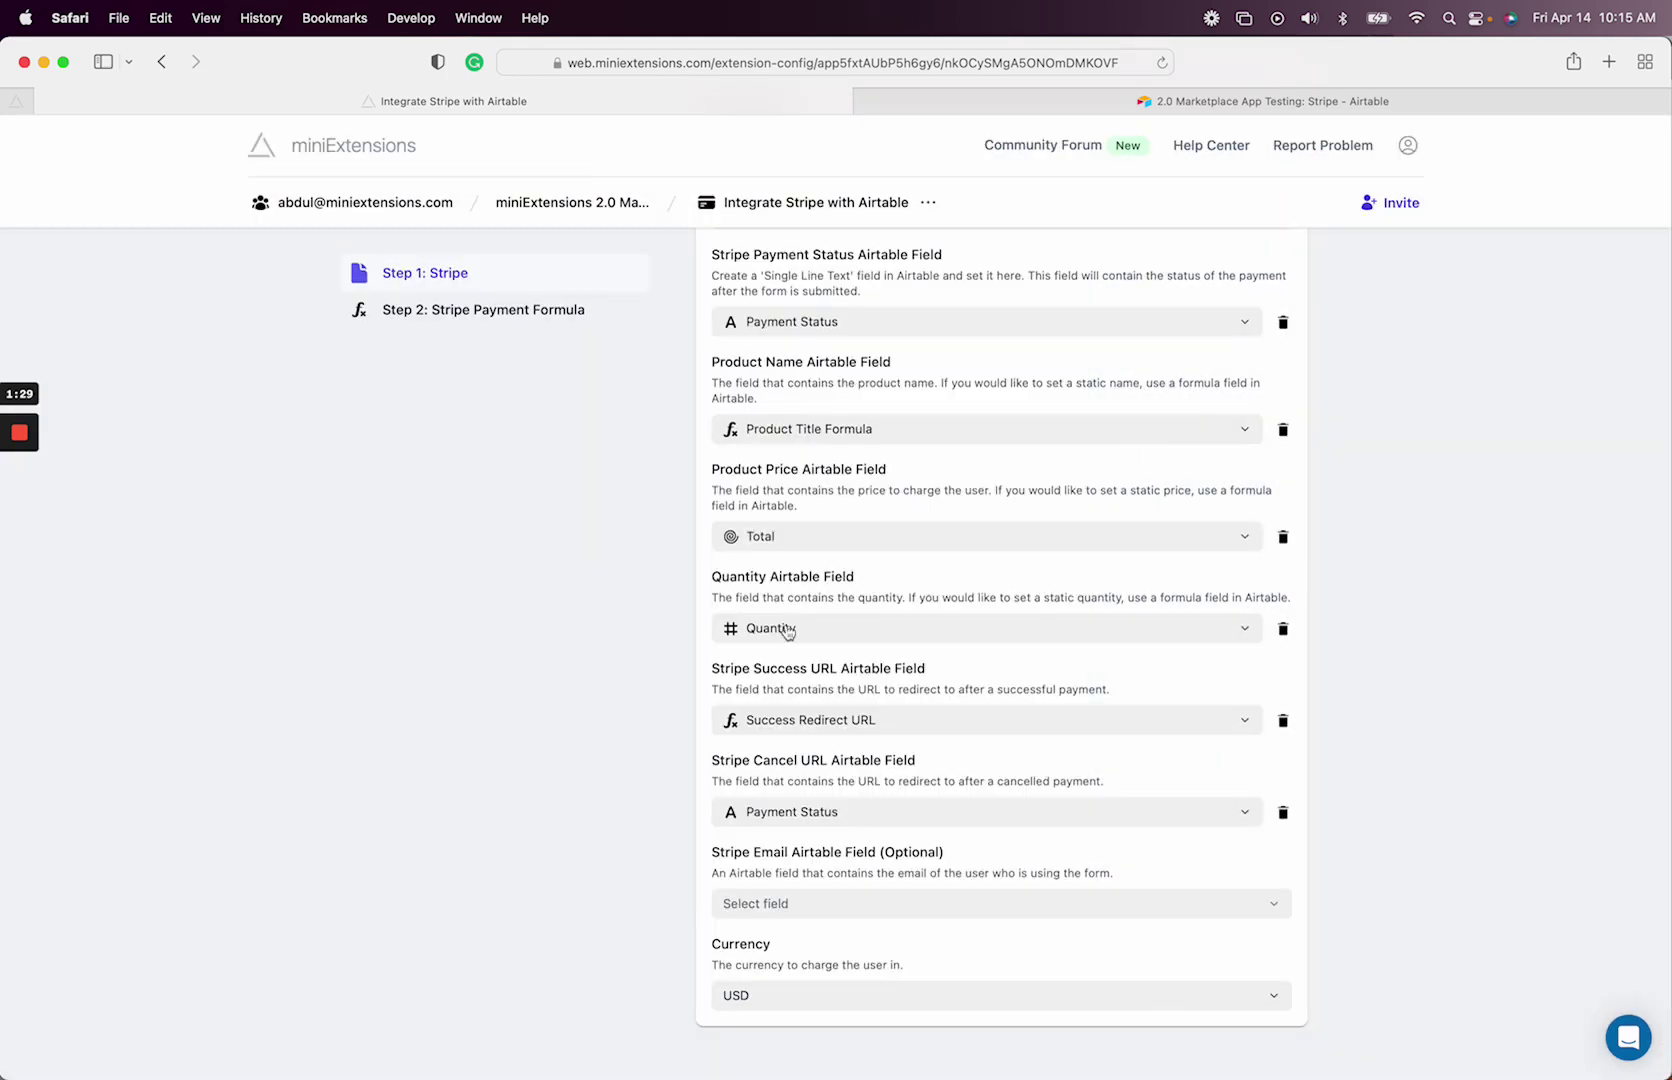
left_click(829, 811)
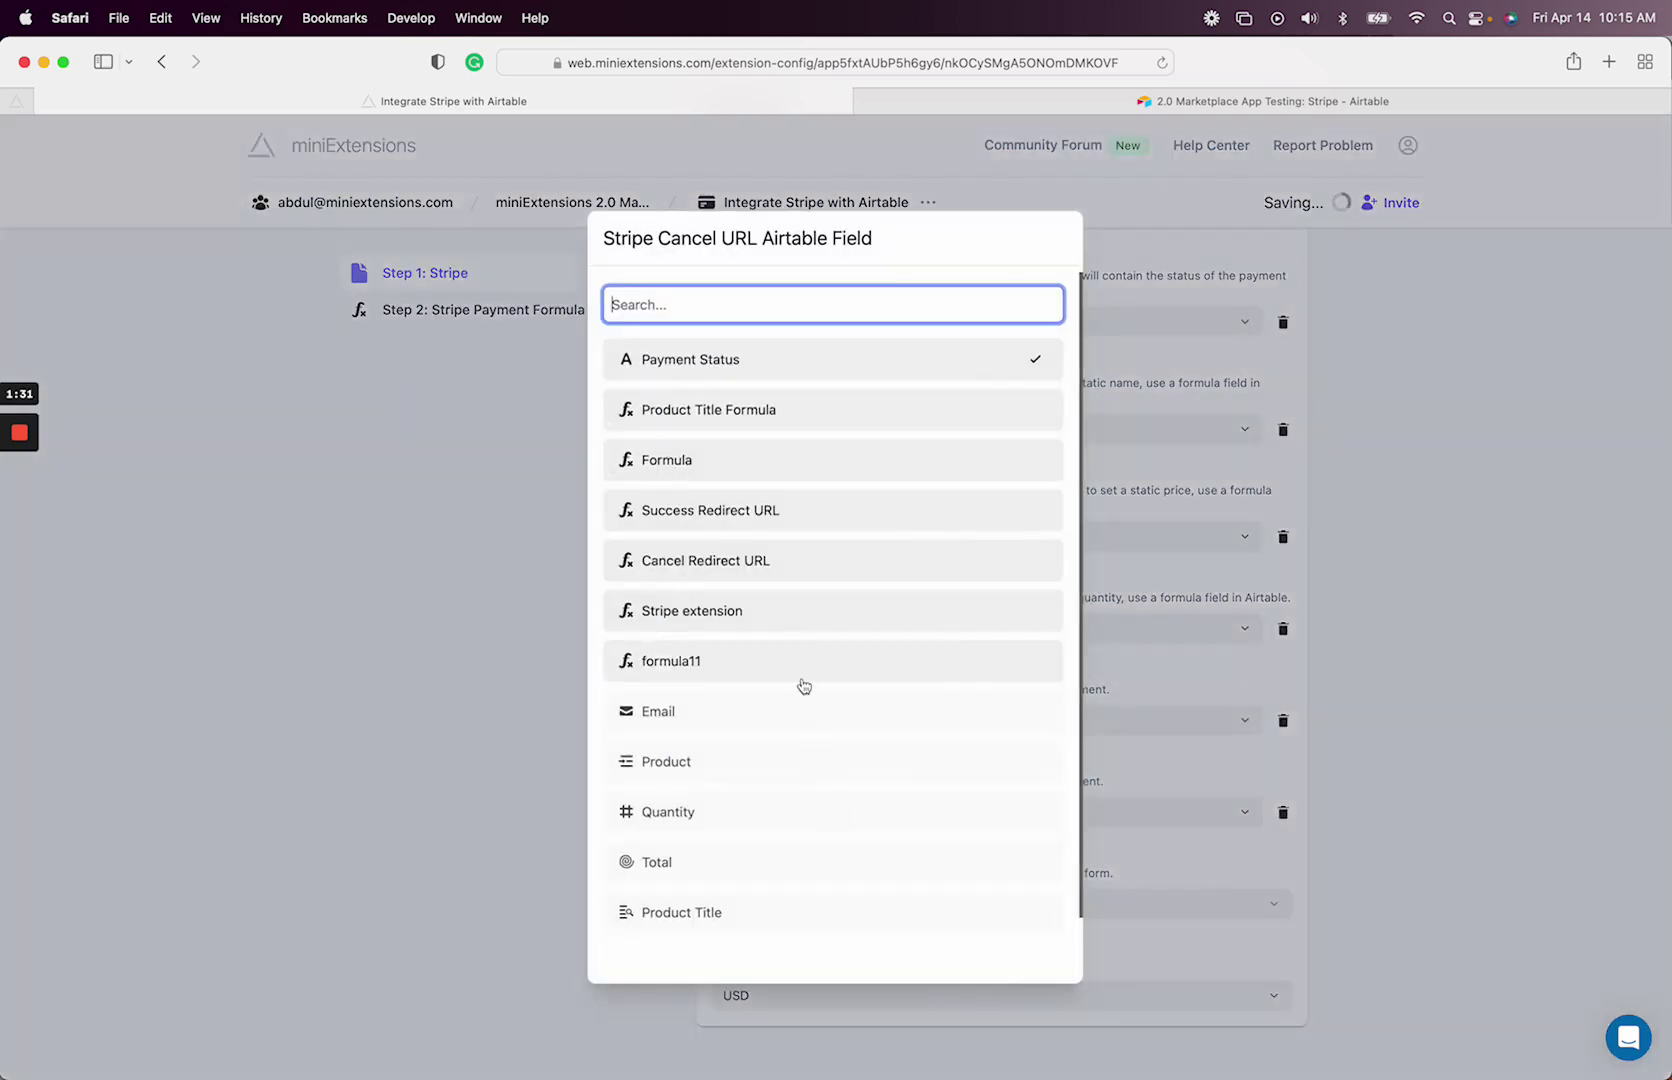
left_click(796, 575)
- Review the Success Redirect URL field's formula in Airtable without changing it
left_click(1082, 110)
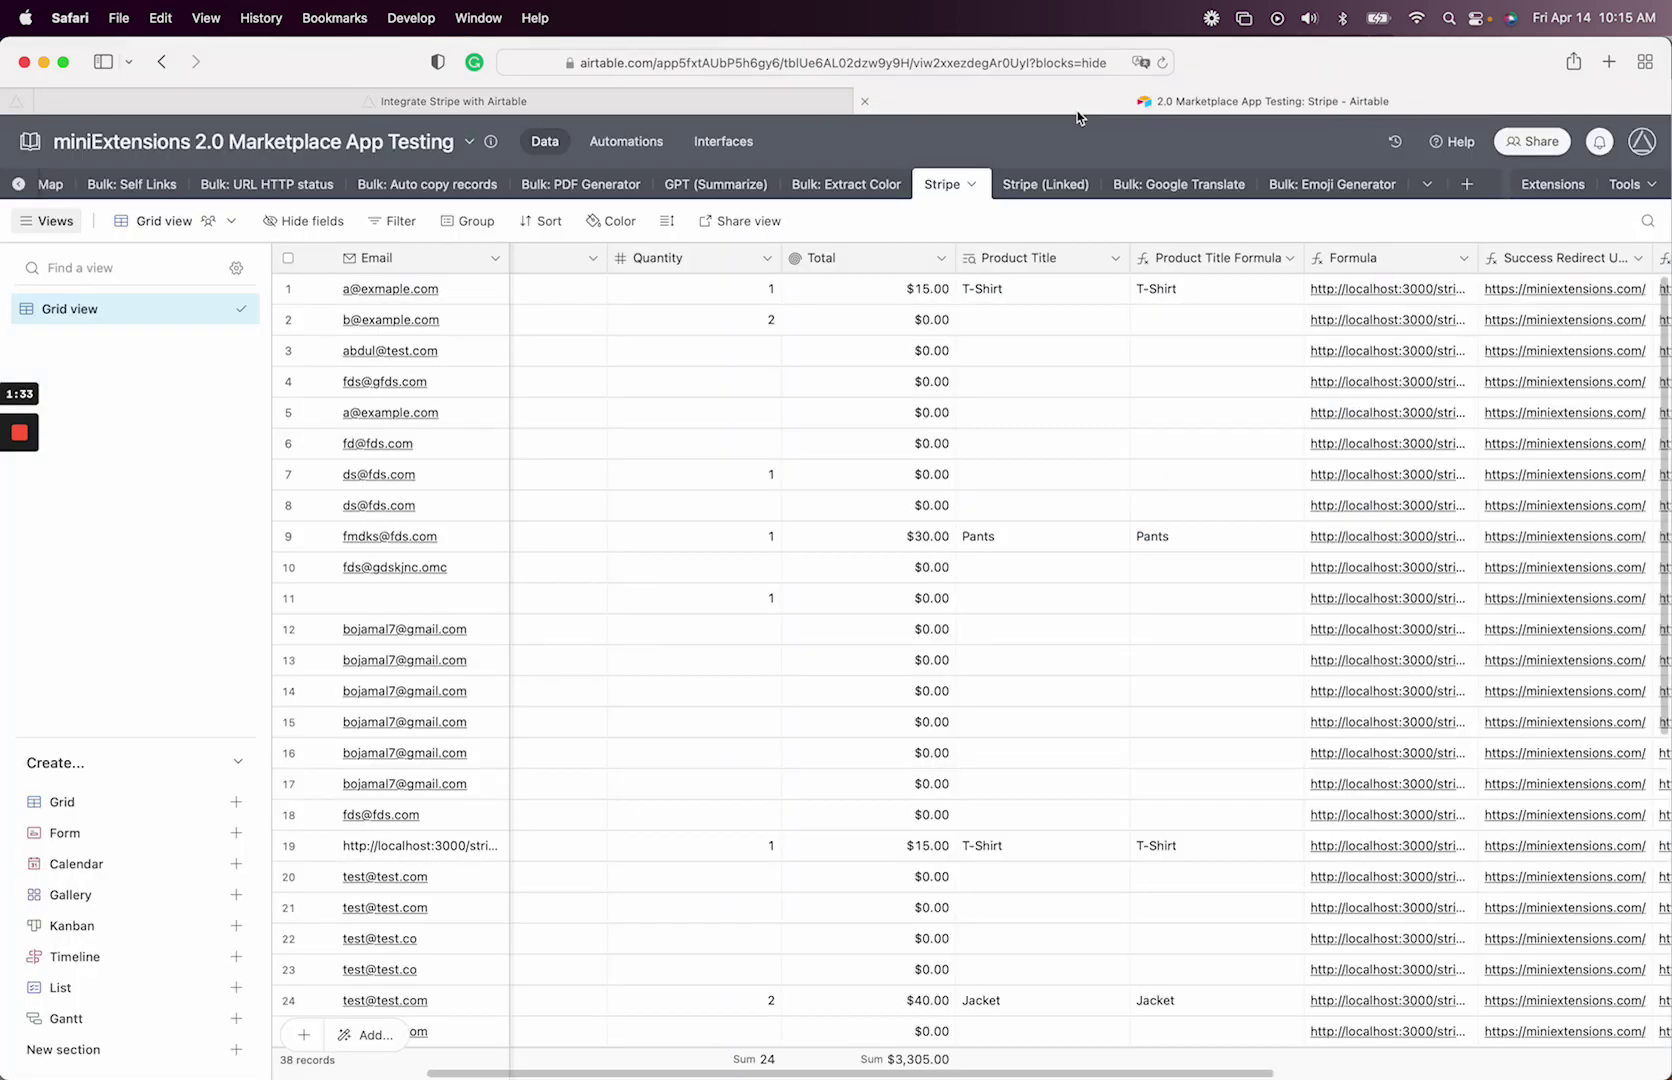
scroll(1071, 455, "right", 1)
scroll(1071, 455, "right", 5)
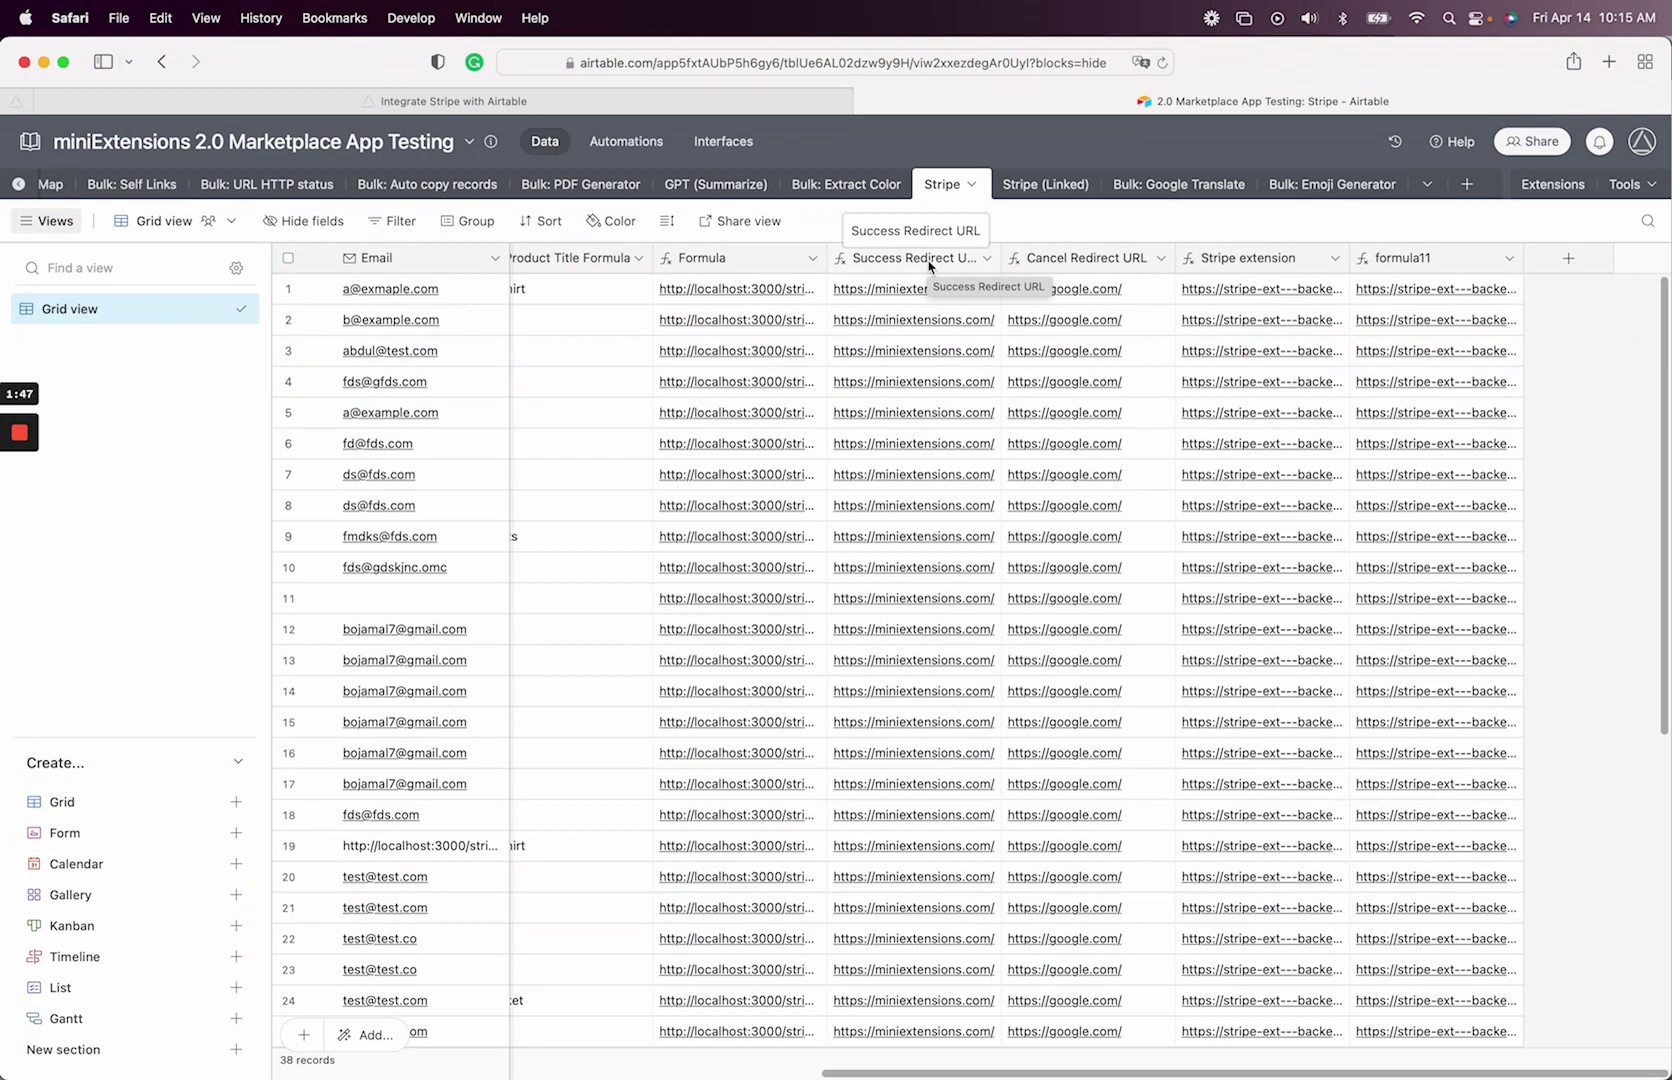
double_click(929, 260)
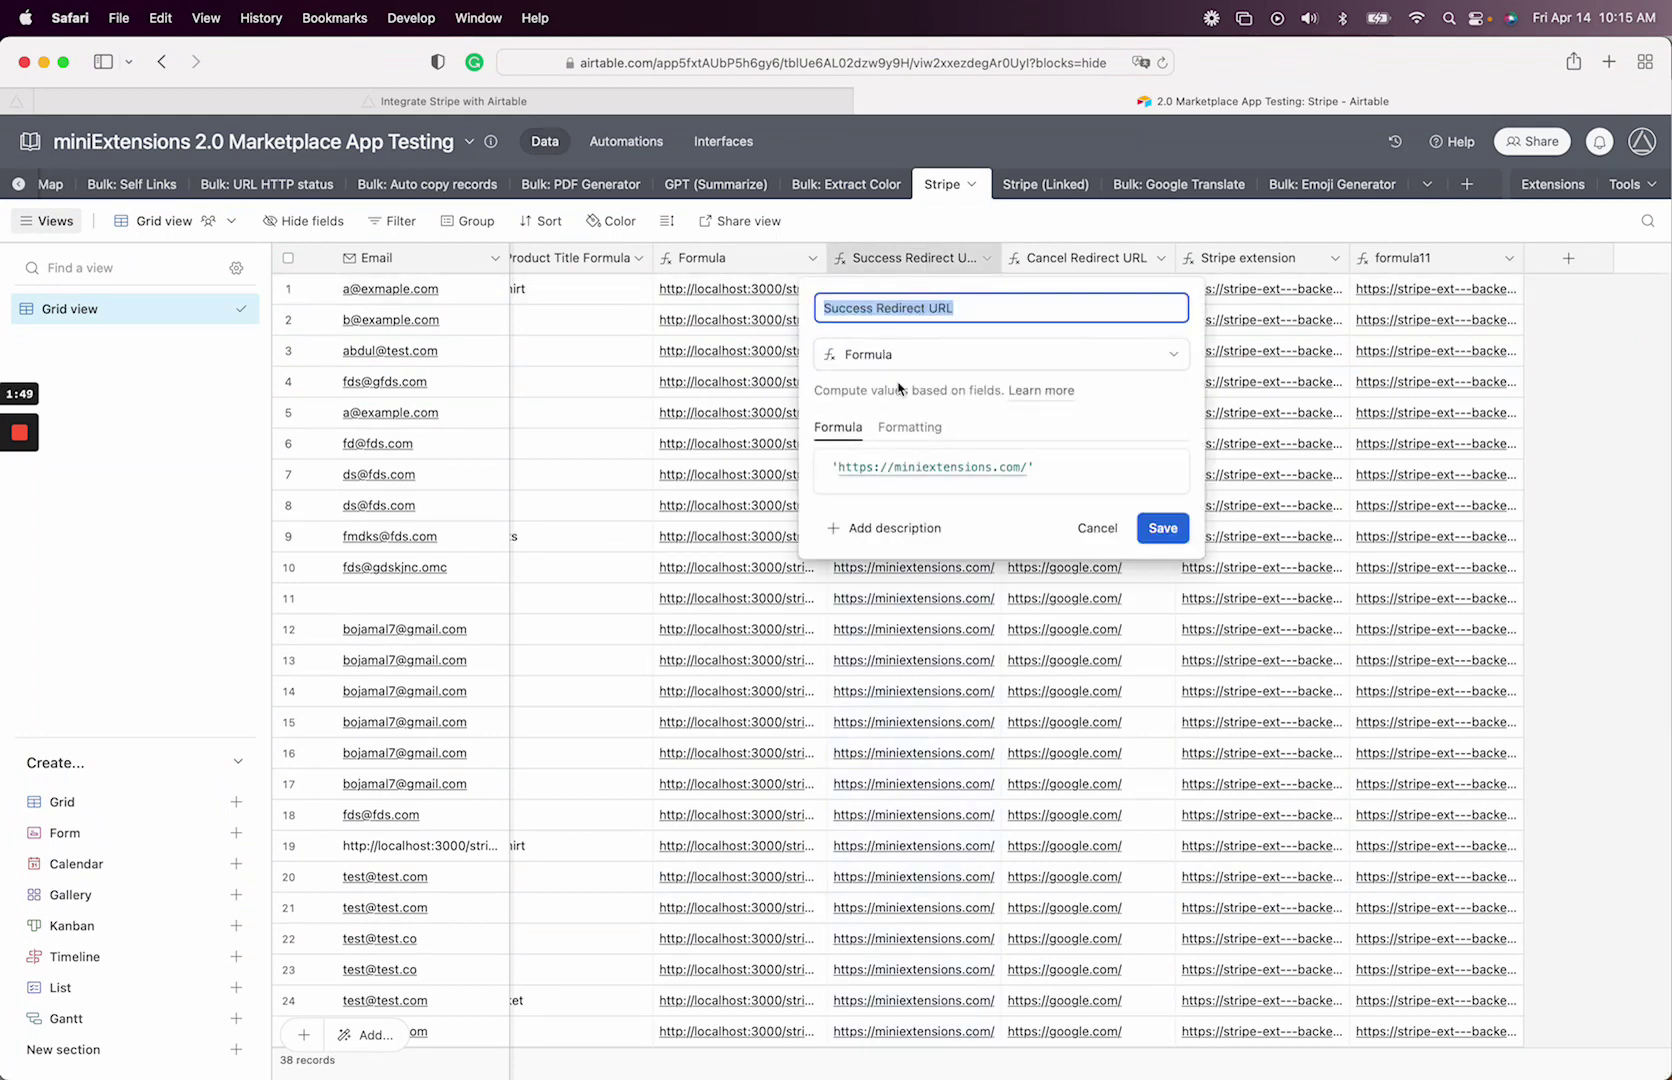
left_click(1050, 466)
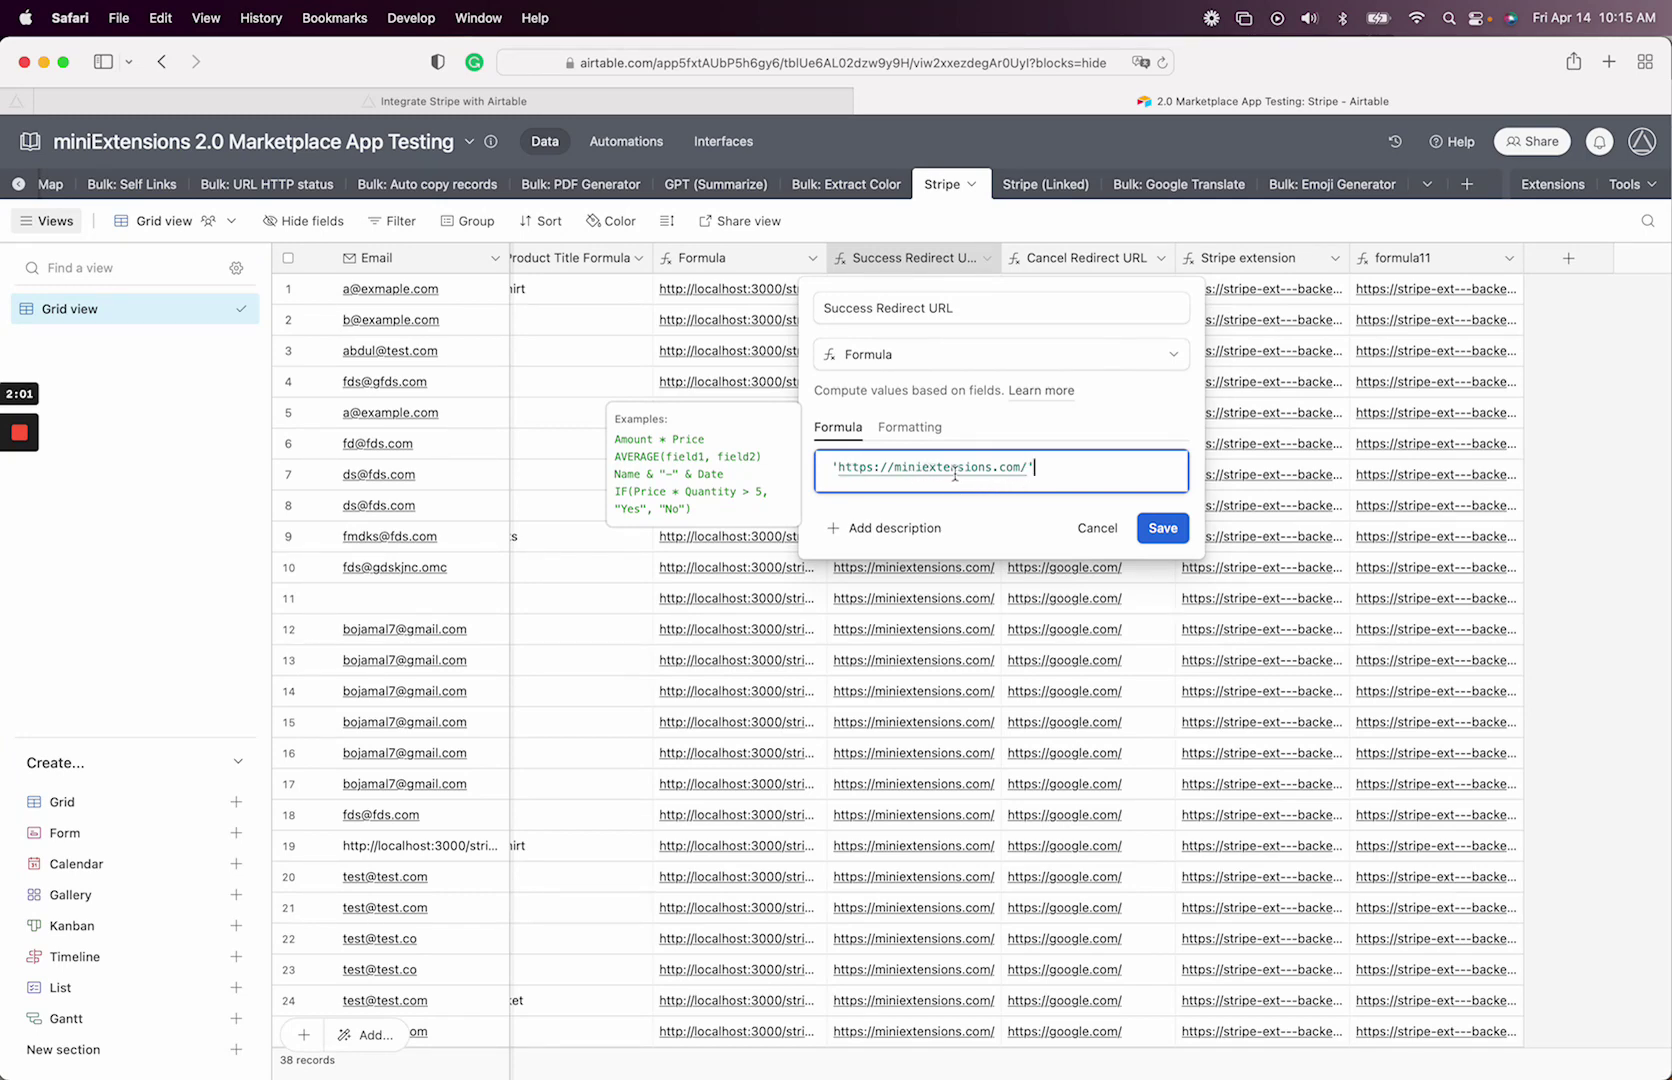
left_click_drag(1032, 470, 772, 450)
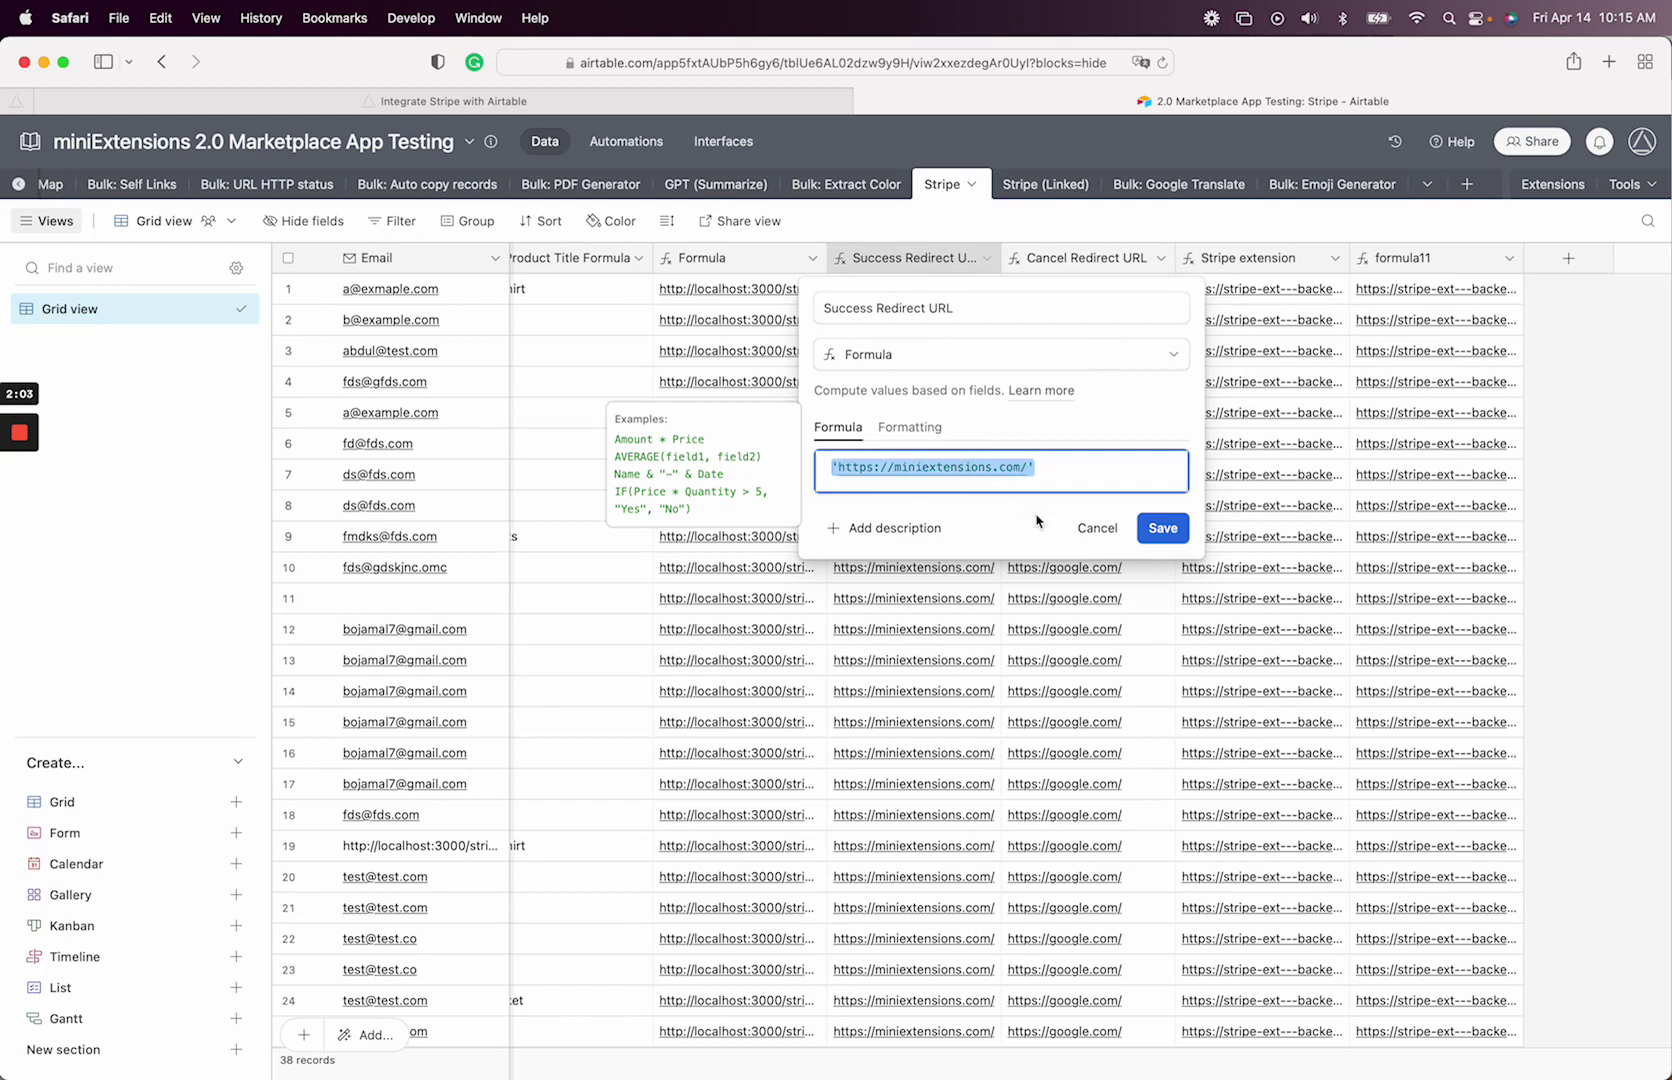
left_click(1097, 527)
- Inspect the Cancel Redirect URL field settings unchanged, then return to the Stripe integration setup
double_click(1078, 258)
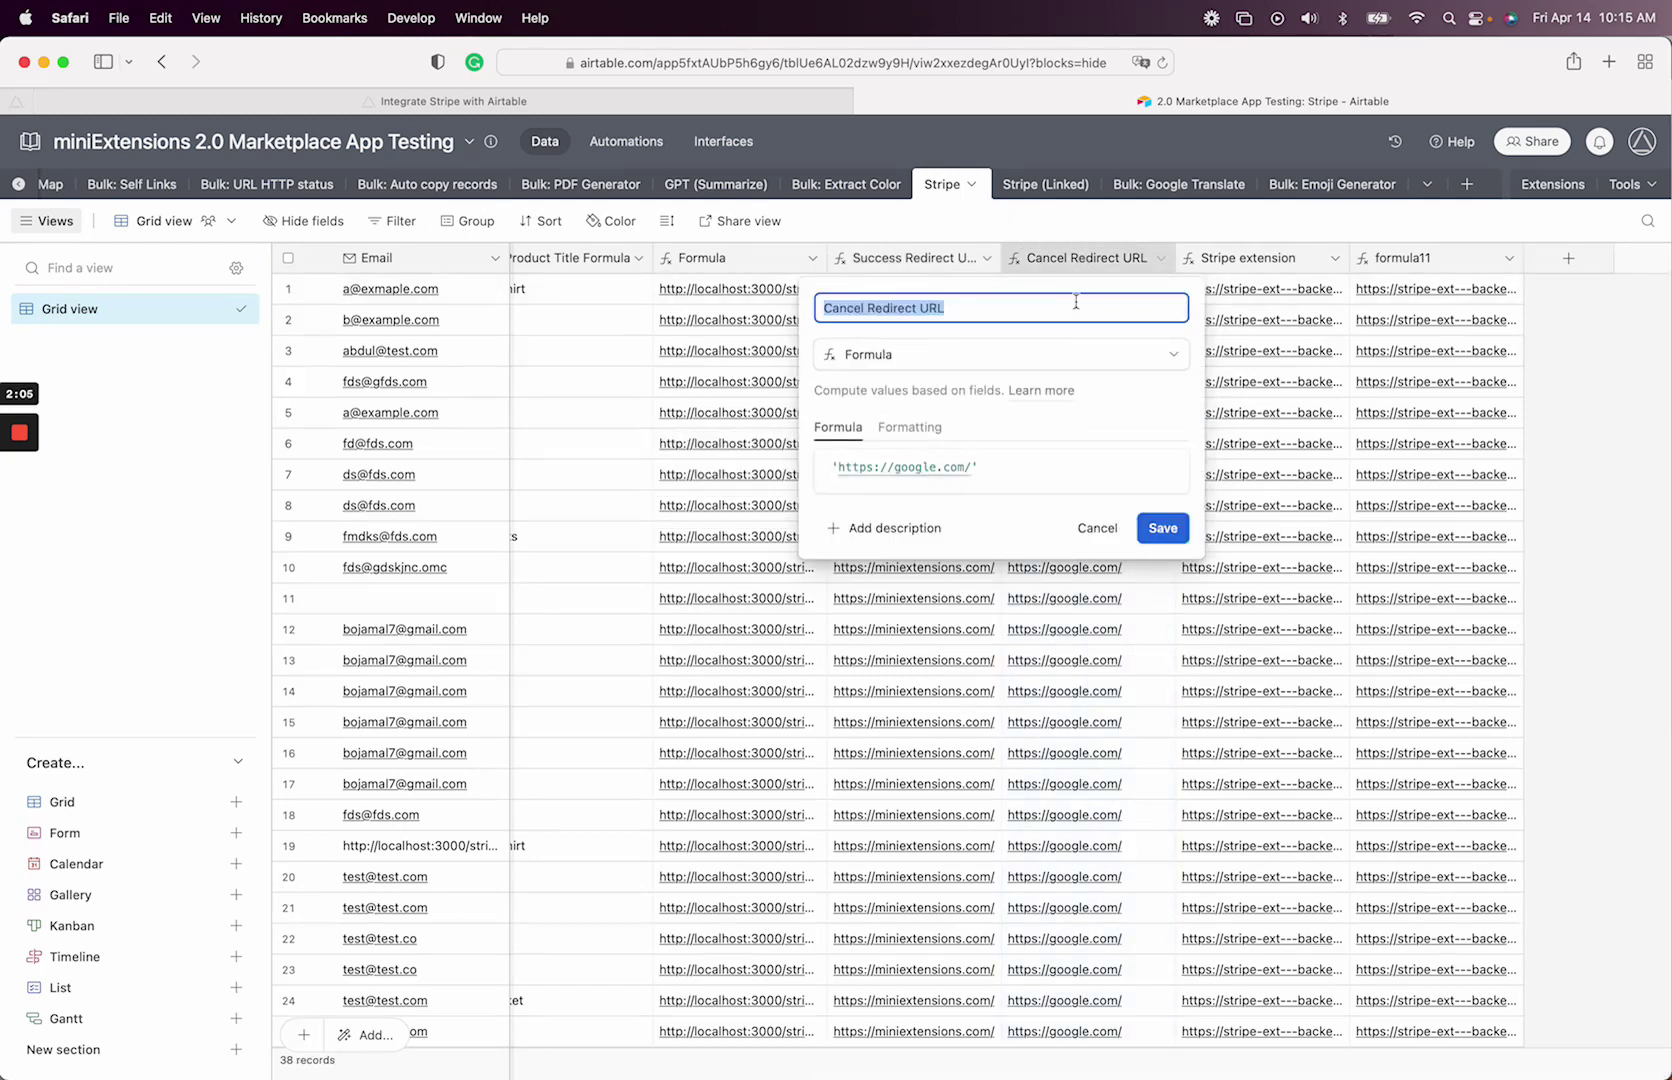
left_click(1096, 528)
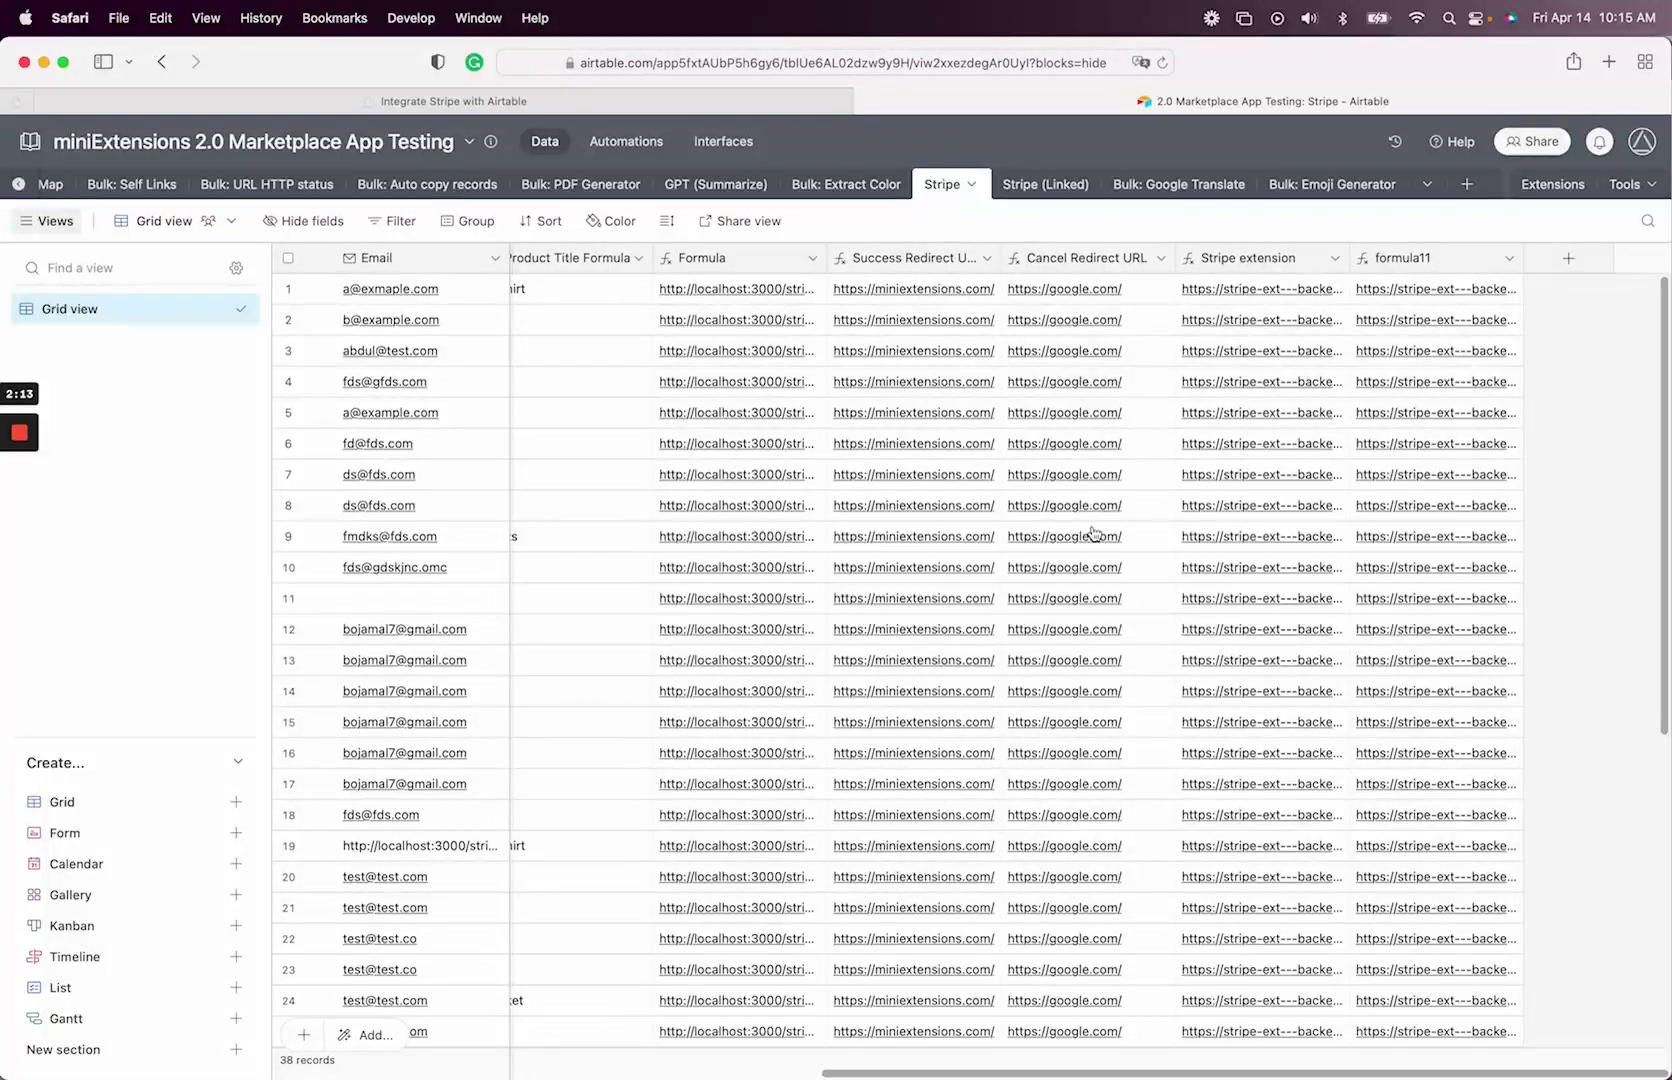
left_click(1069, 268)
double_click(1069, 268)
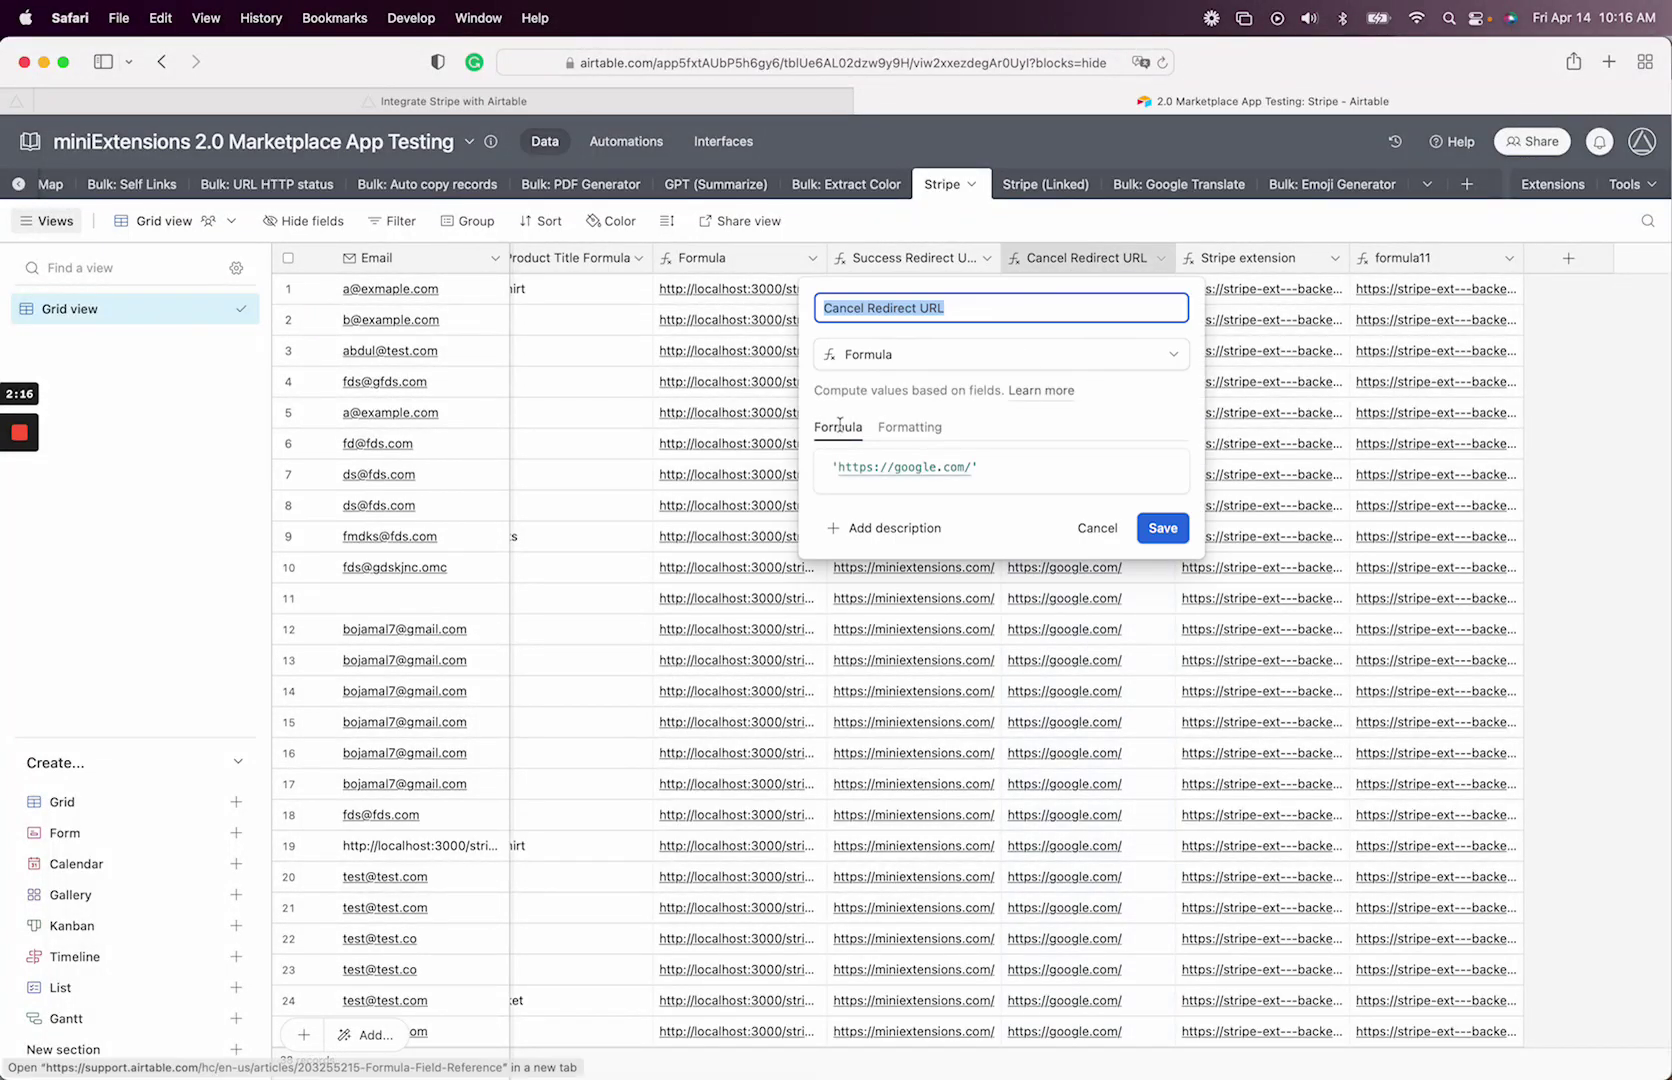
left_click(1090, 527)
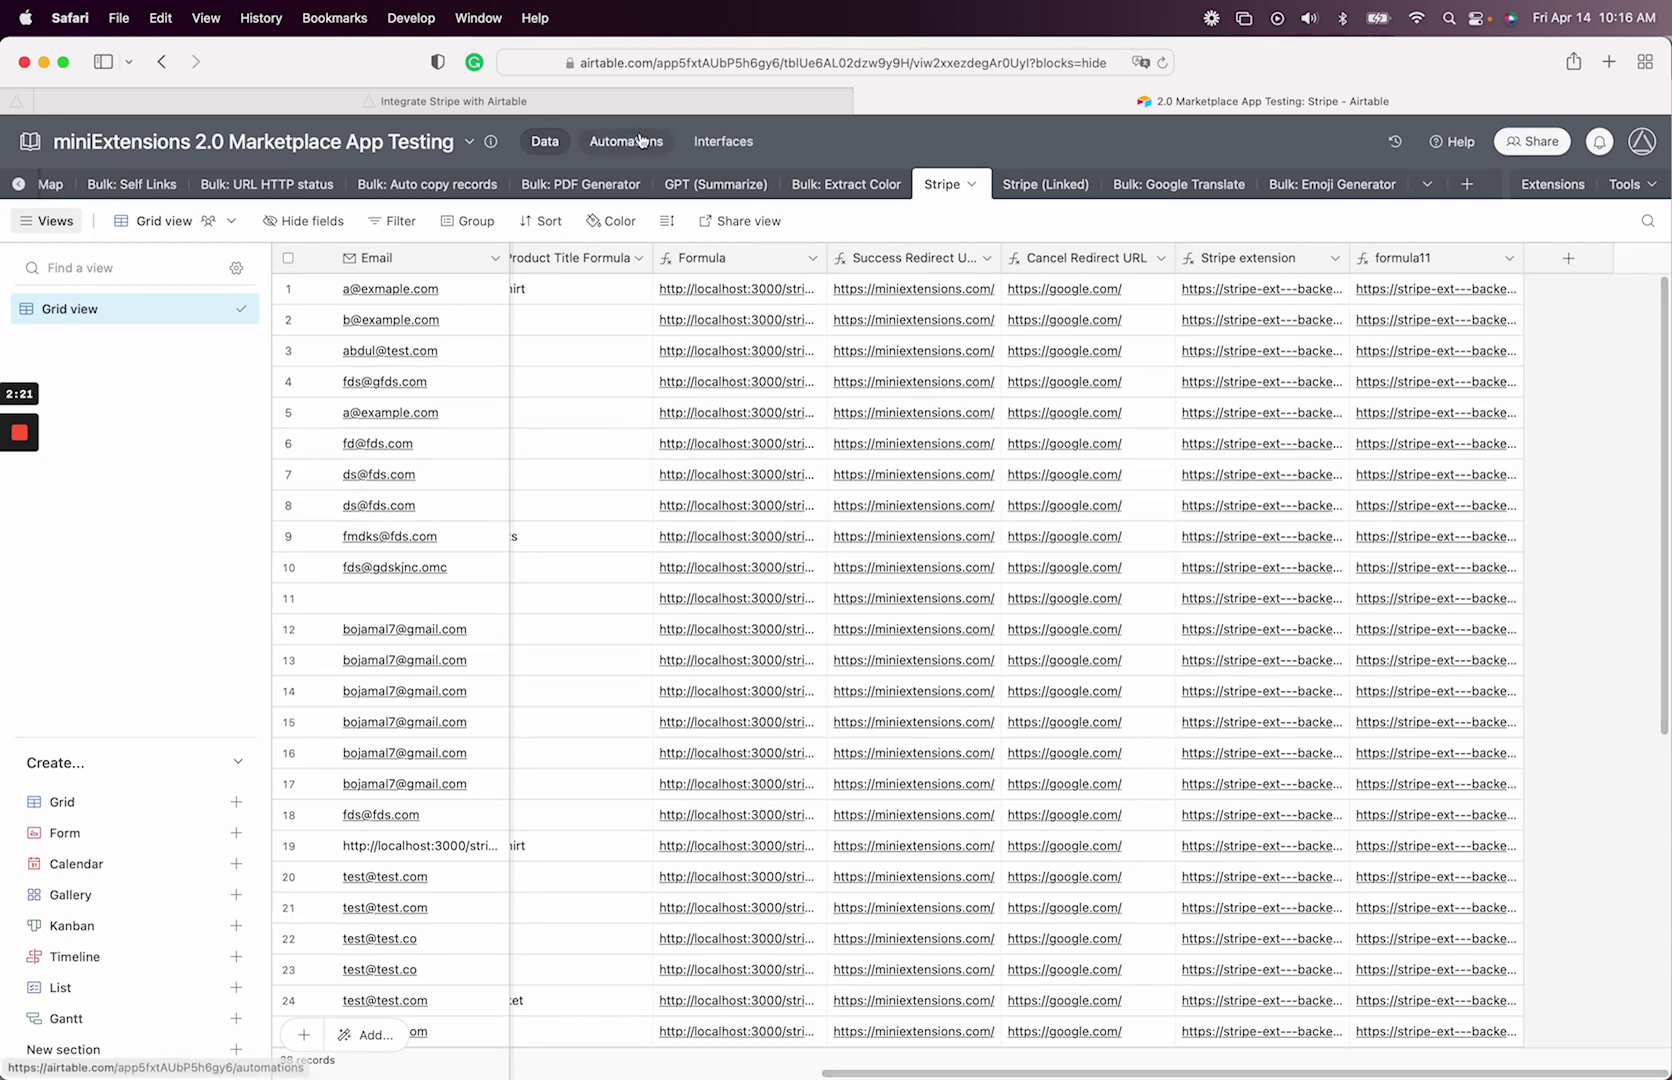
left_click(632, 104)
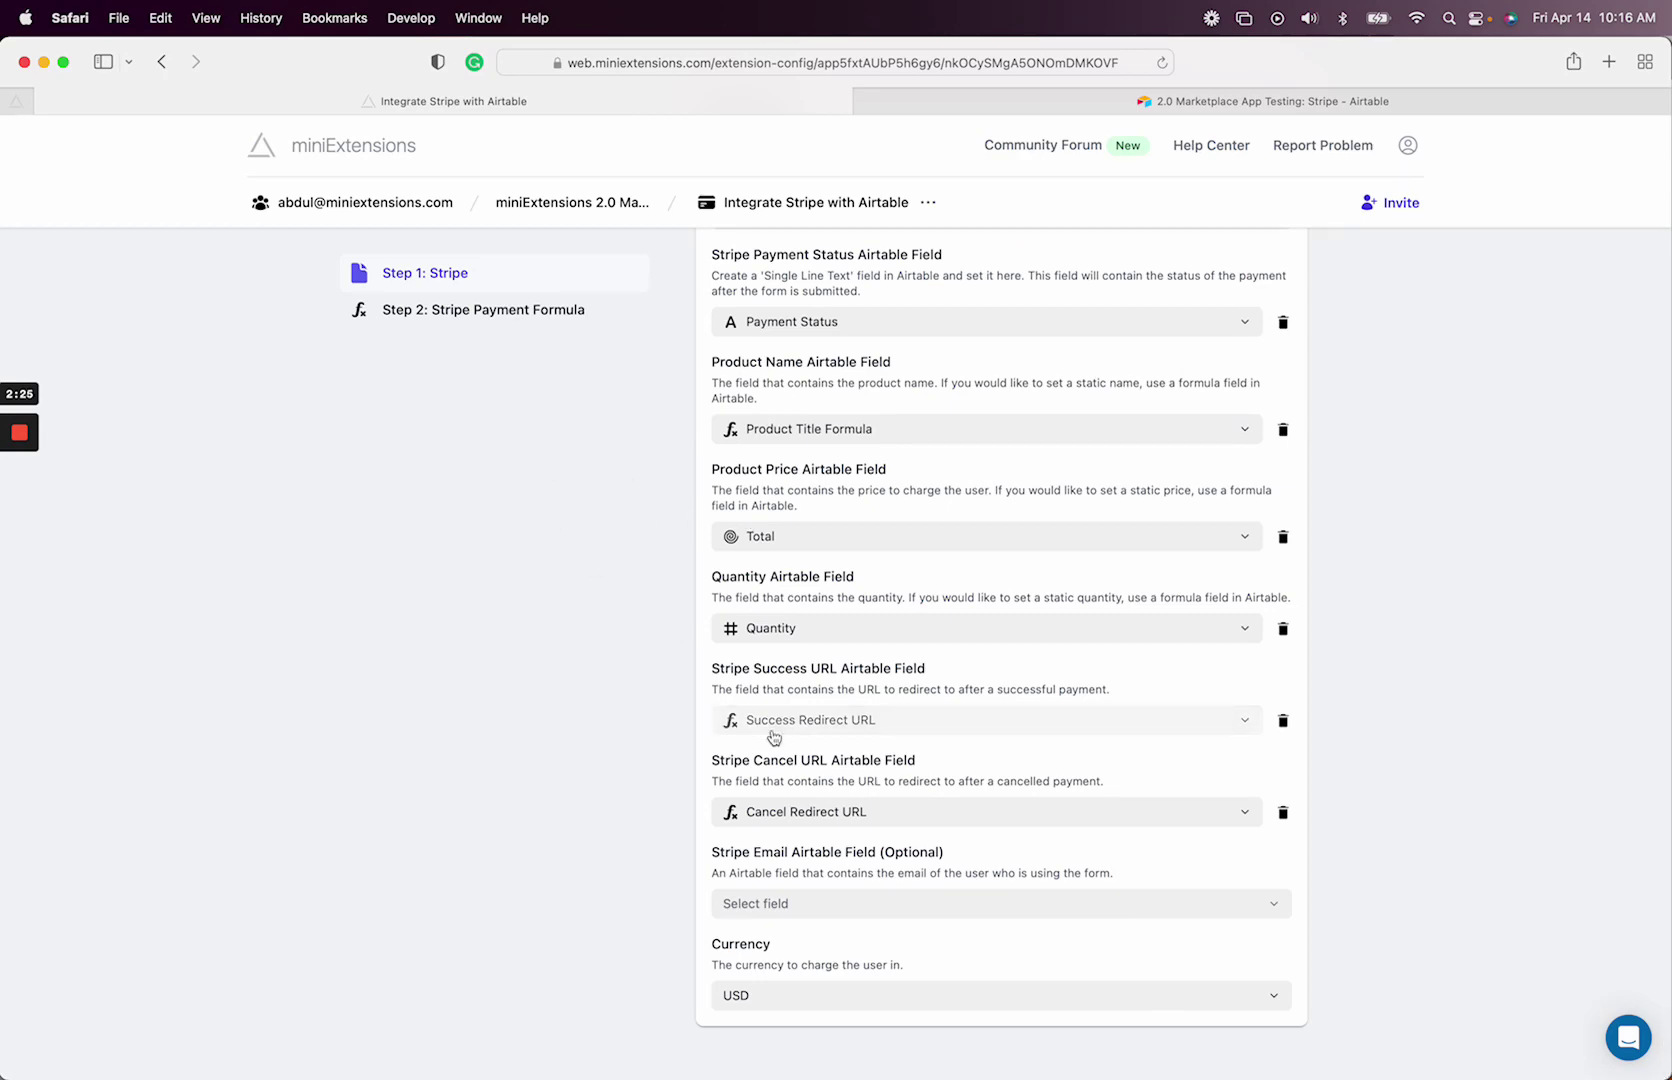
- Map the Stripe Email field to Email and reveal the Step 2 Stripe Payment Formula
left_click(797, 912)
left_click(789, 362)
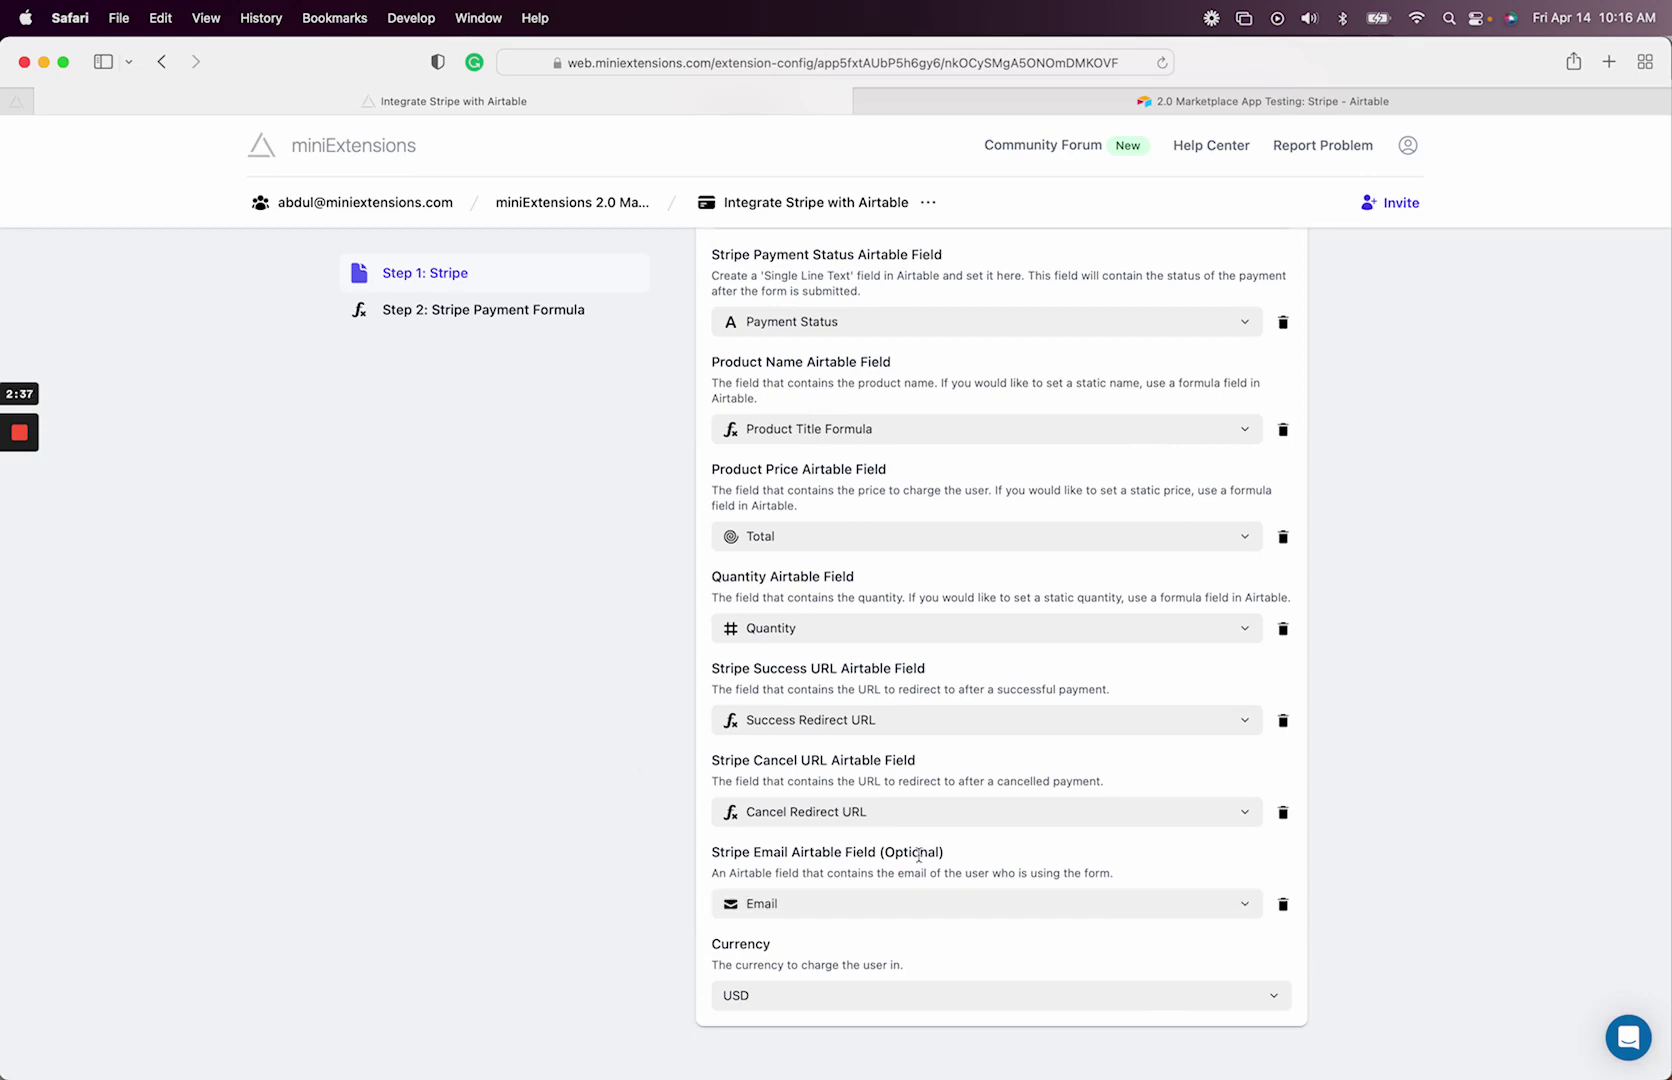
left_click(453, 321)
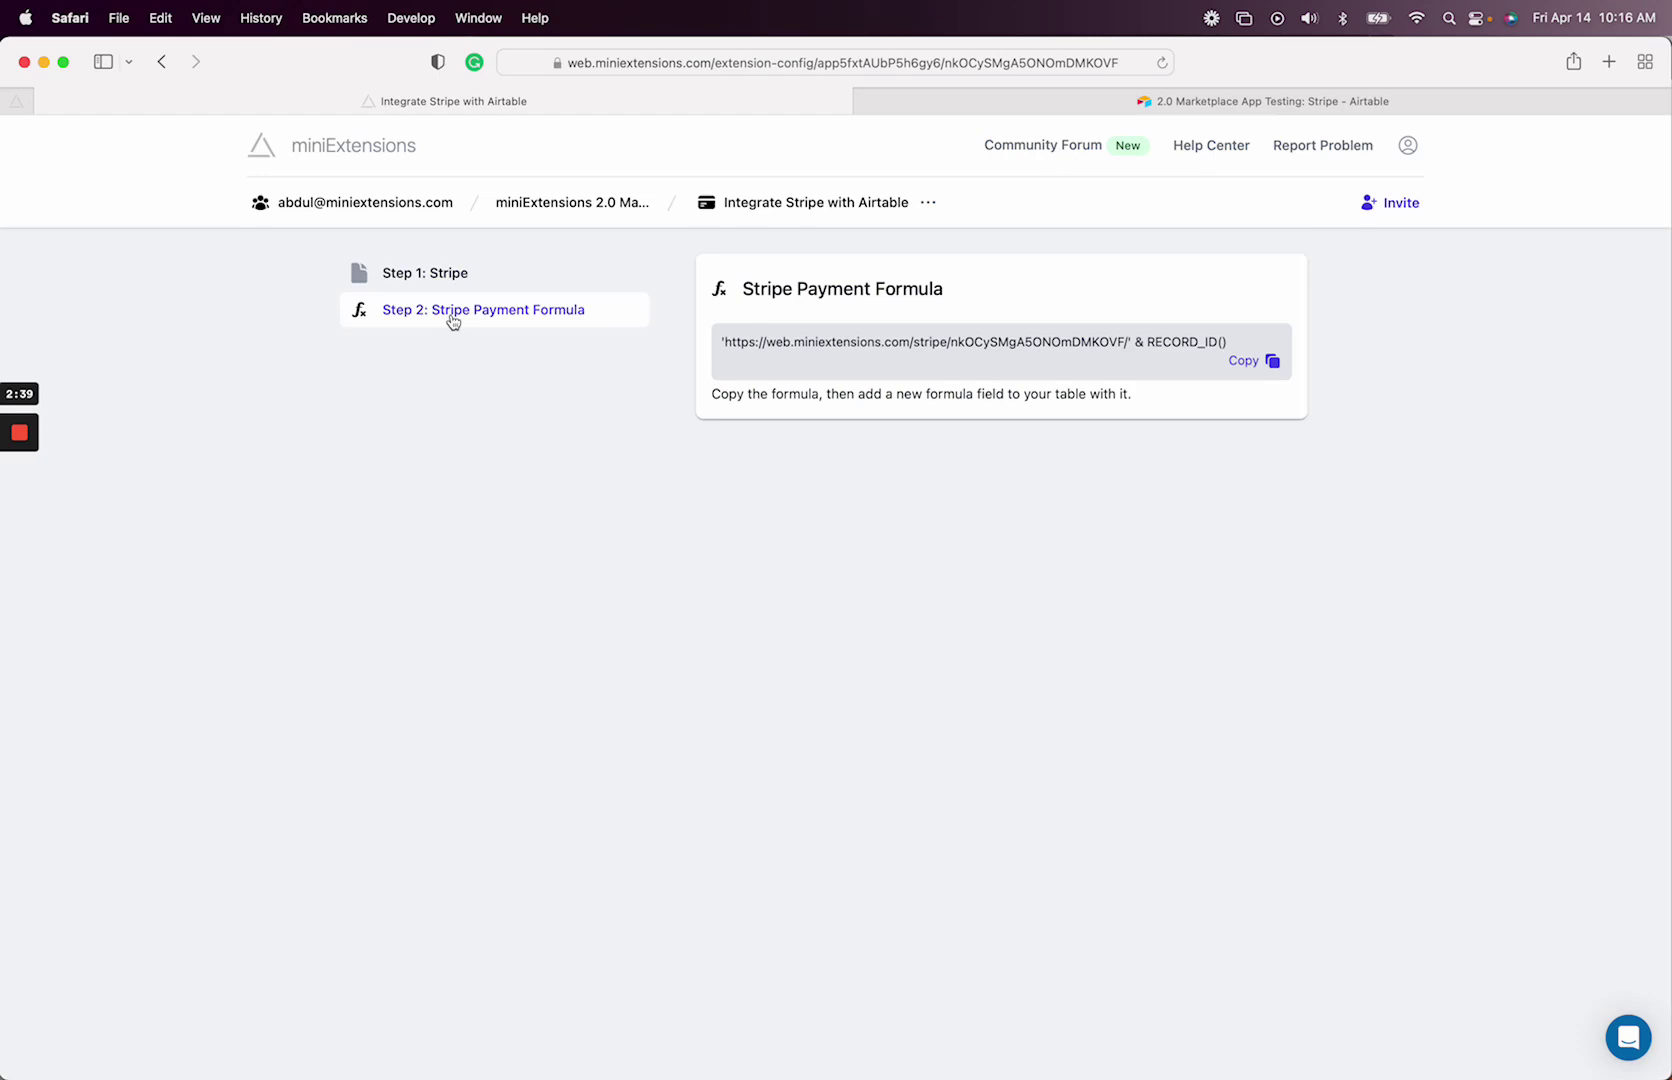
- Copy the payment formula and add it as a Formula field named 'Stripe Formula'
left_click(847, 354)
left_click(1318, 105)
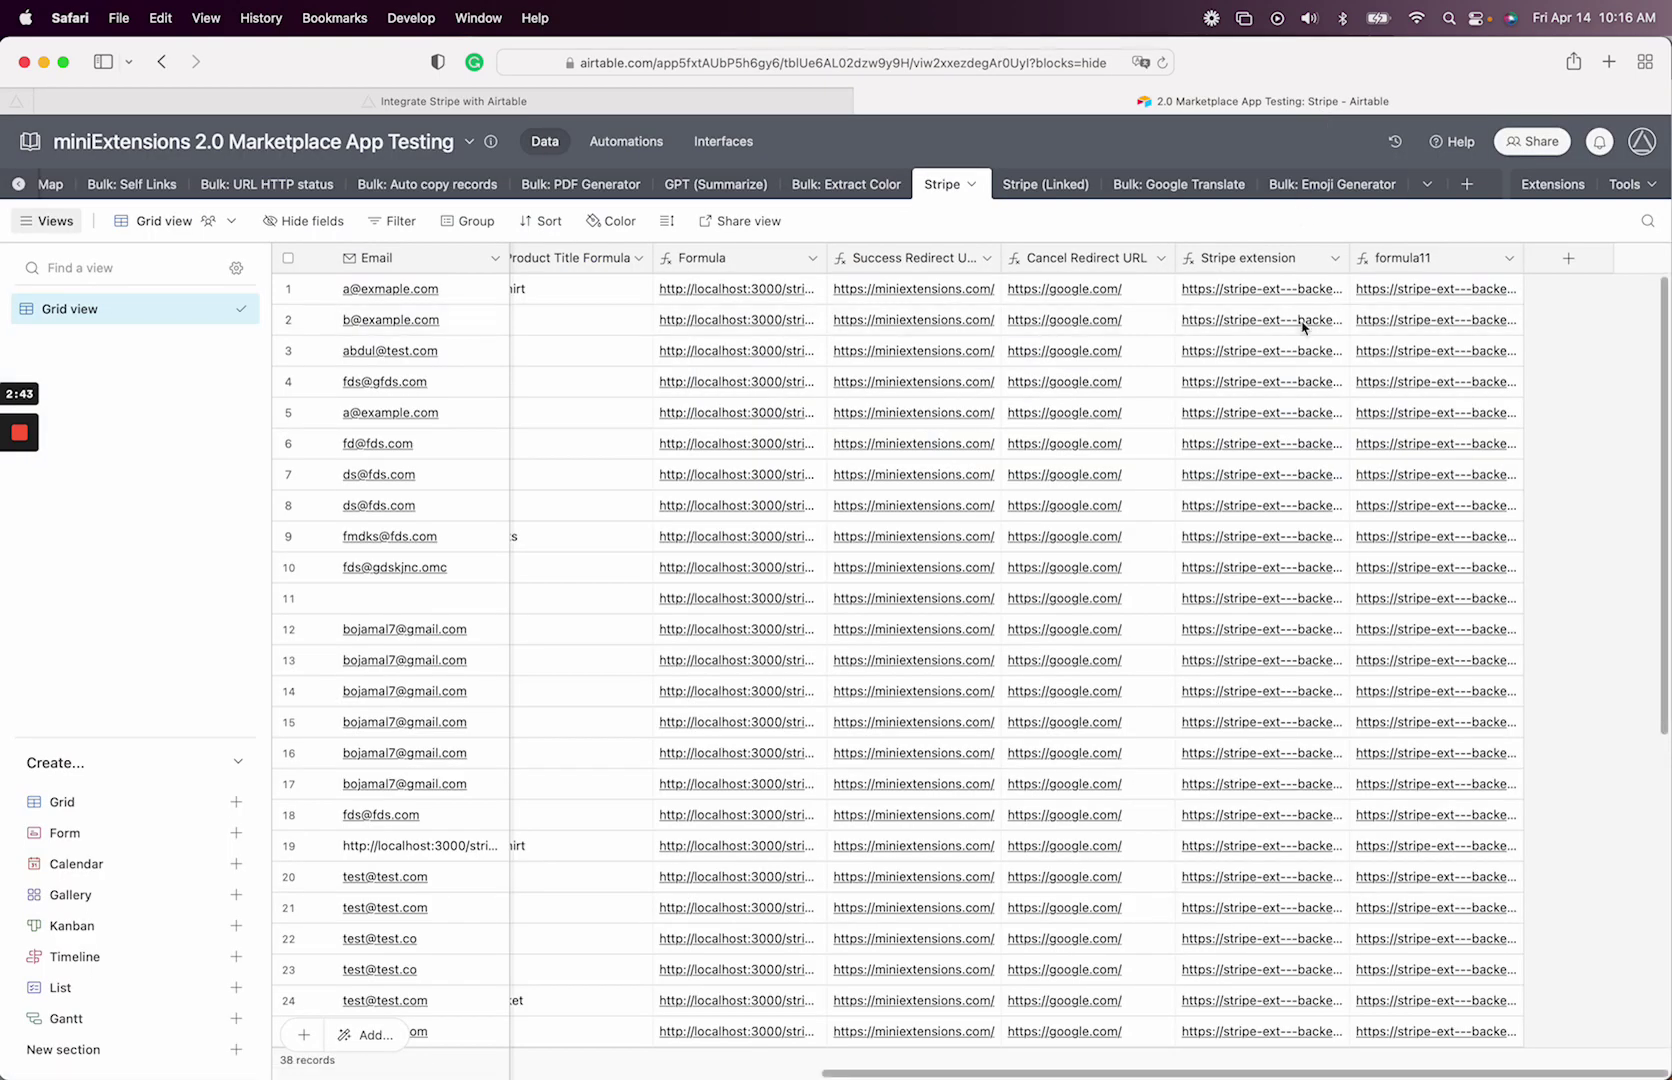
left_click(1567, 259)
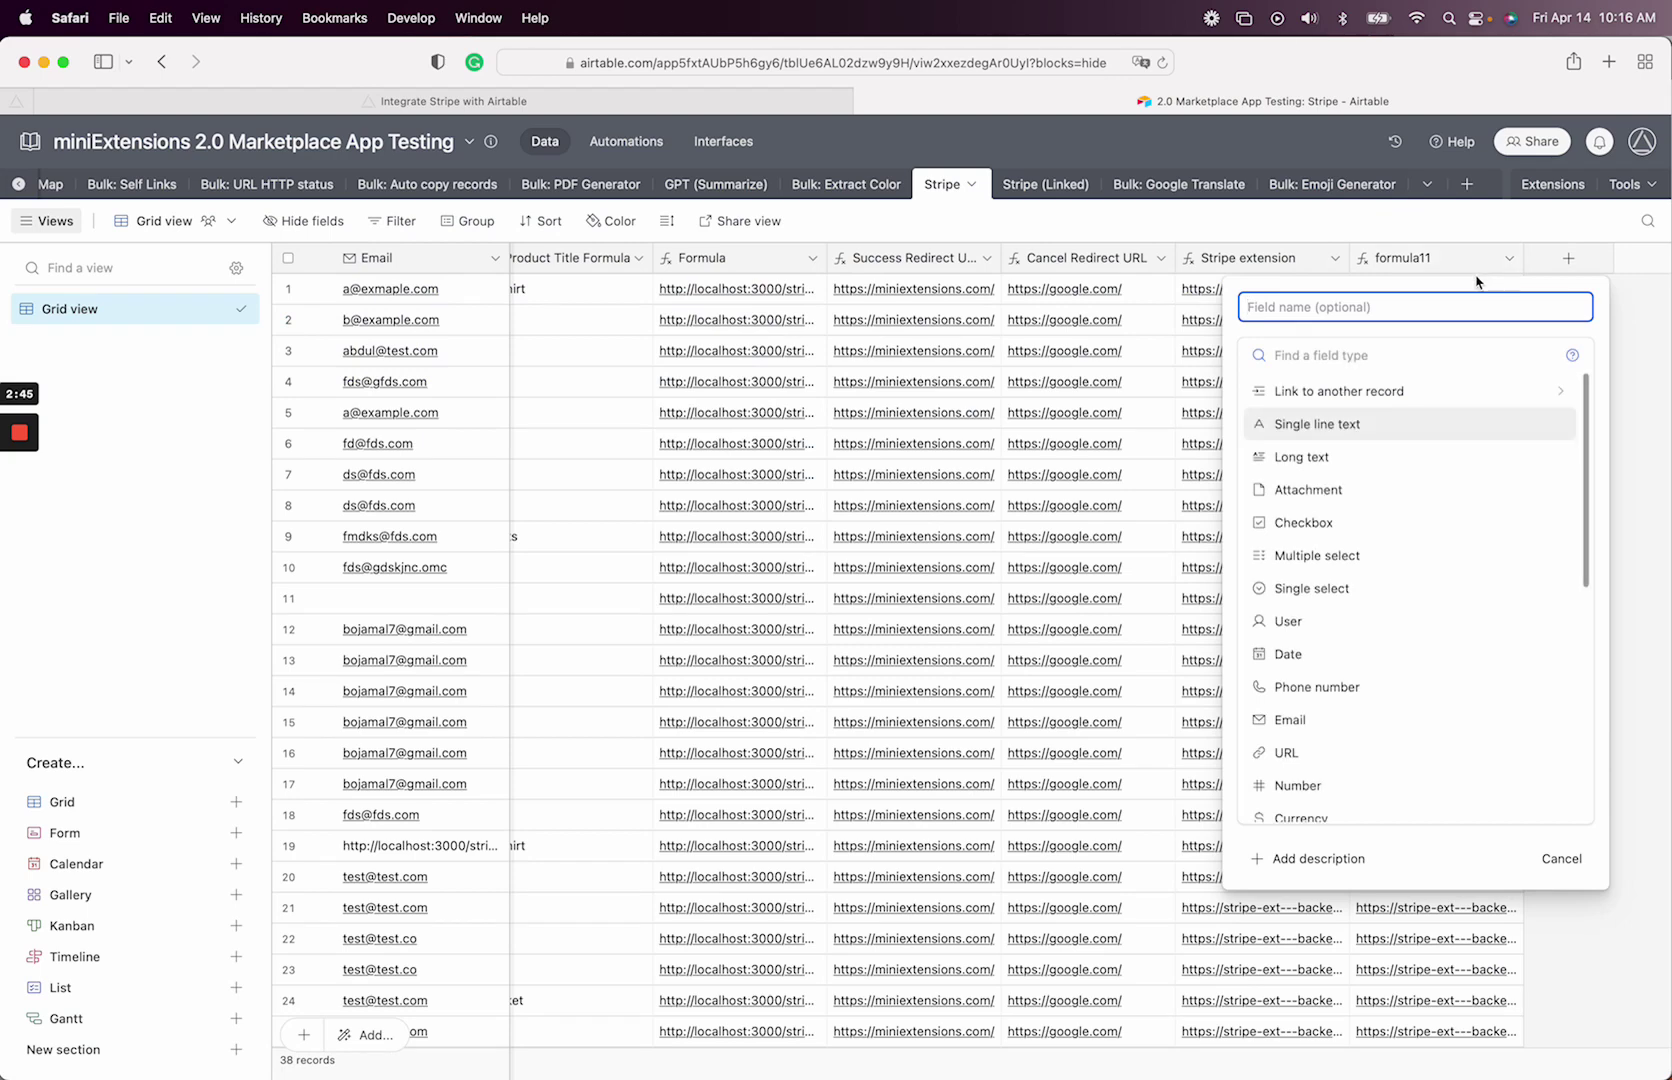
type("Stripe Formula")
key("Tab")
type("form")
key("Return")
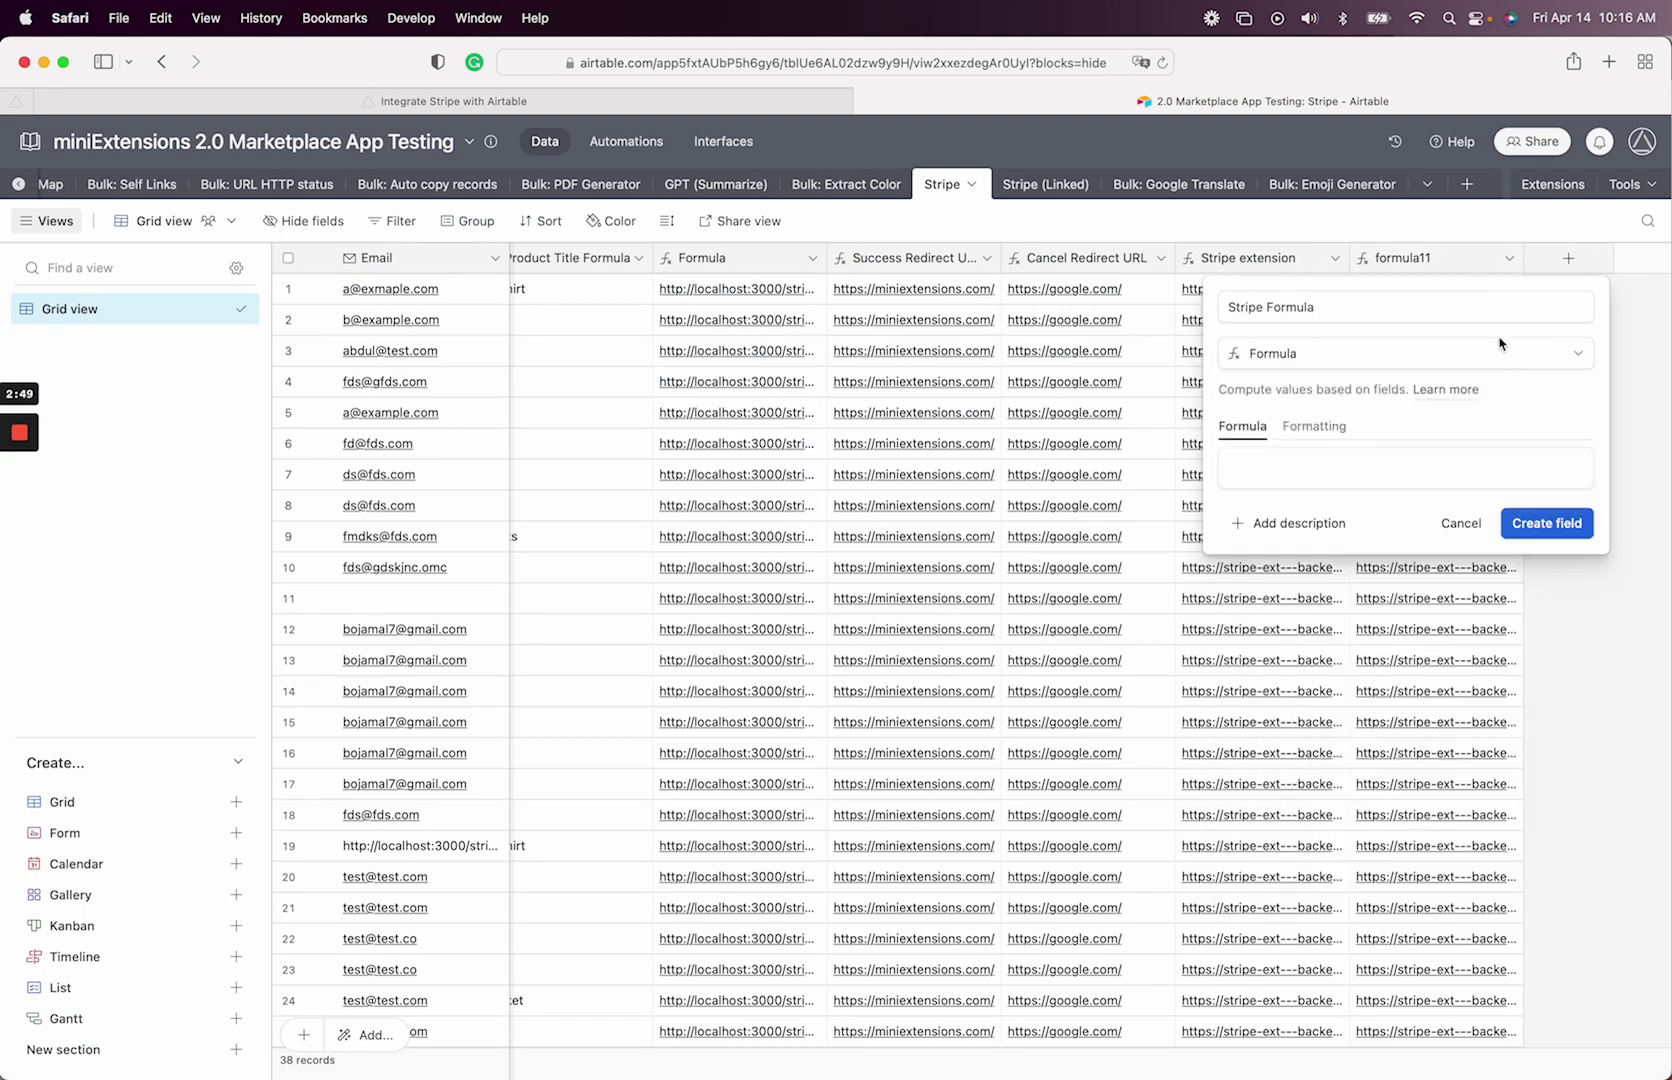
key("super+v")
left_click(1548, 525)
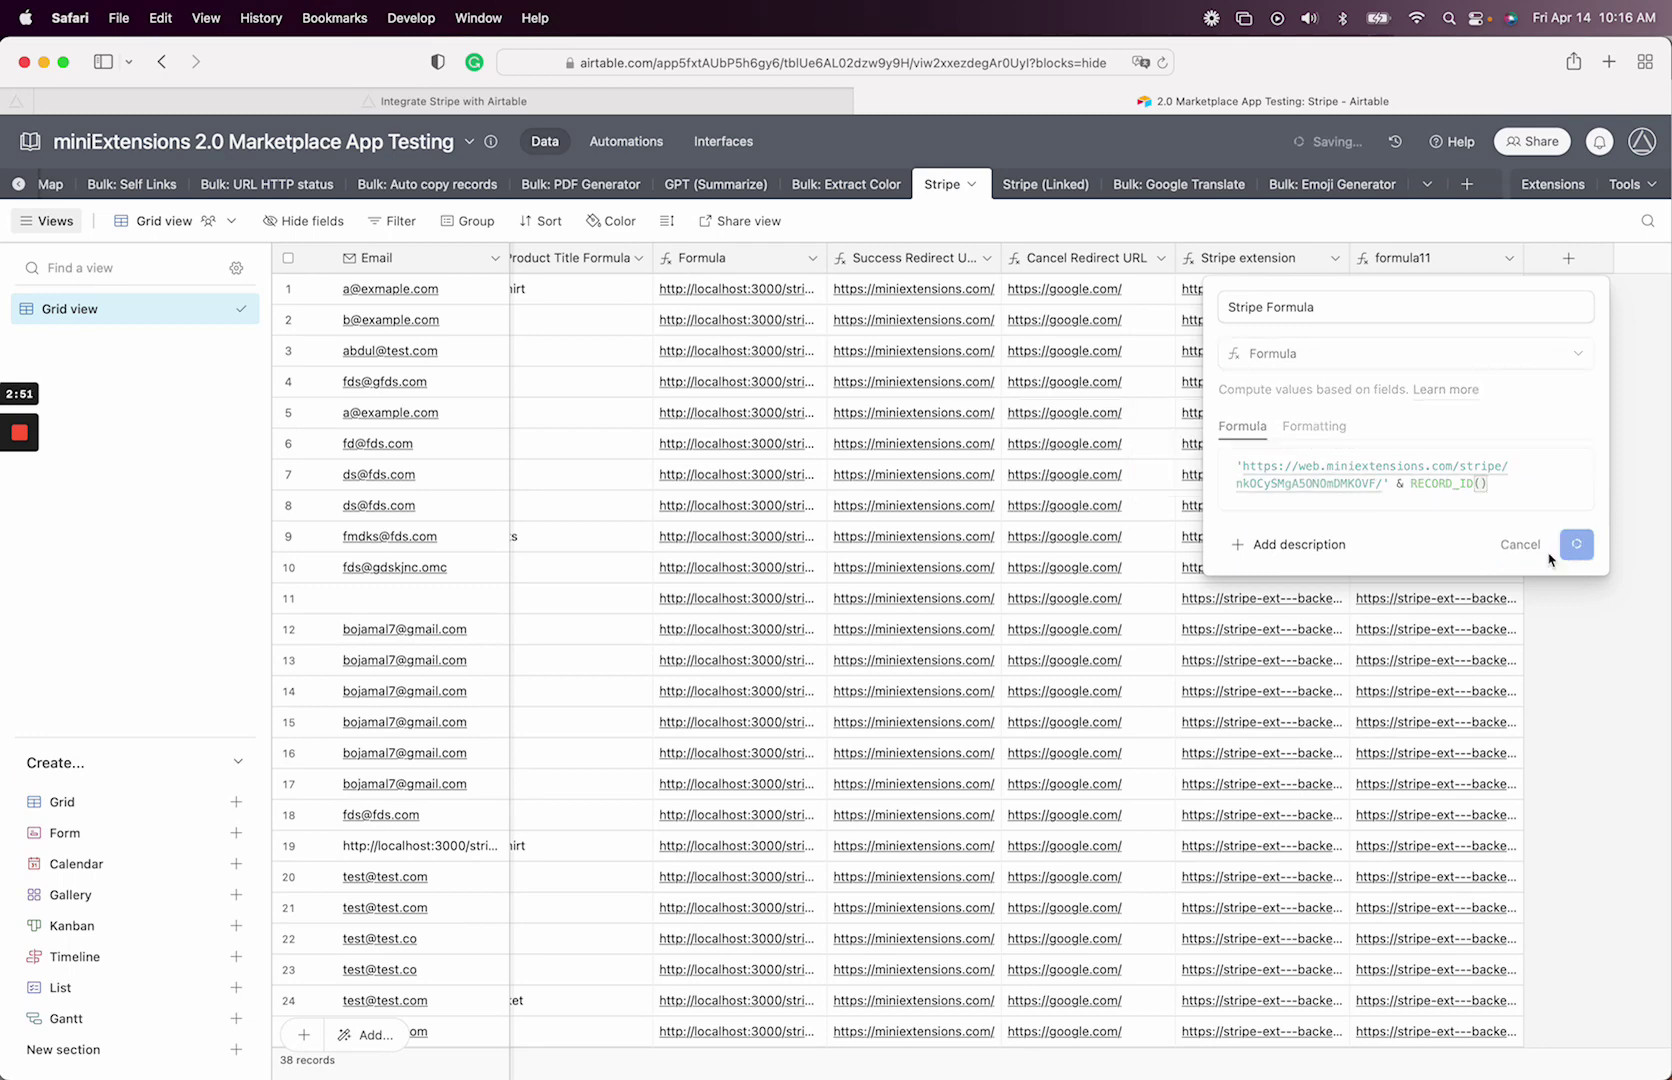
- Delete the Stripe extension and formula11 fields from the Stripe table
left_click(1161, 258)
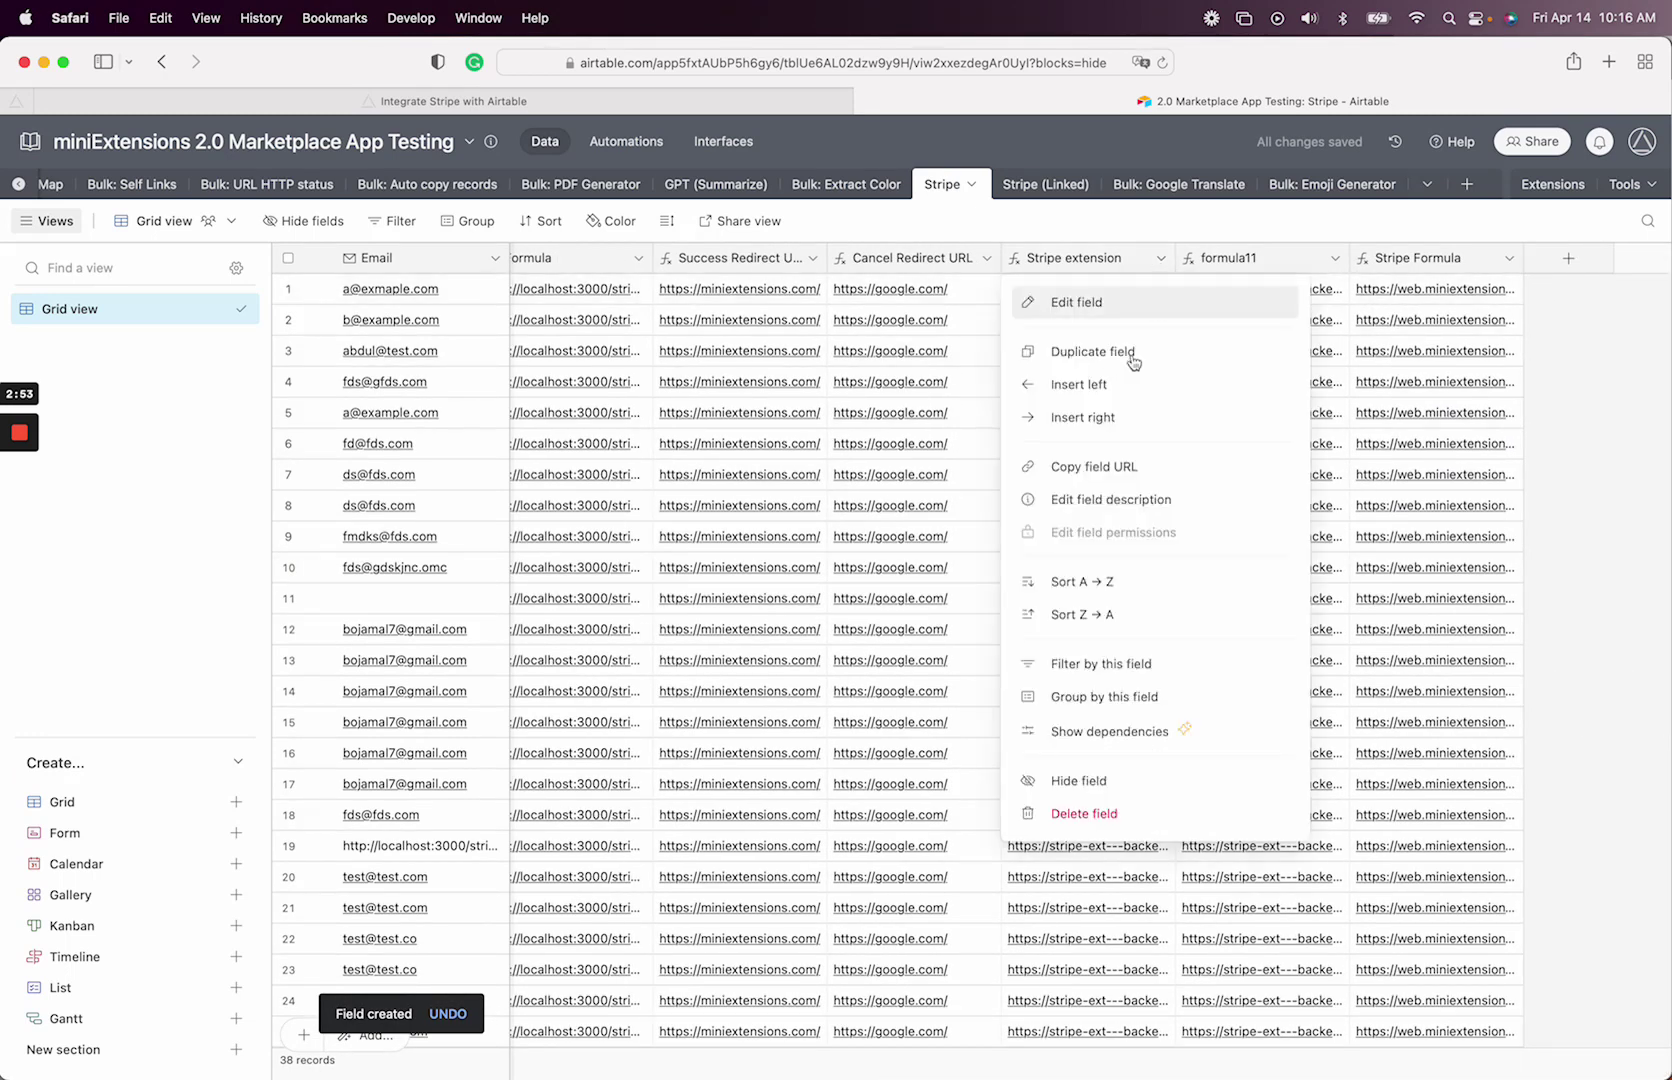
left_click(1084, 813)
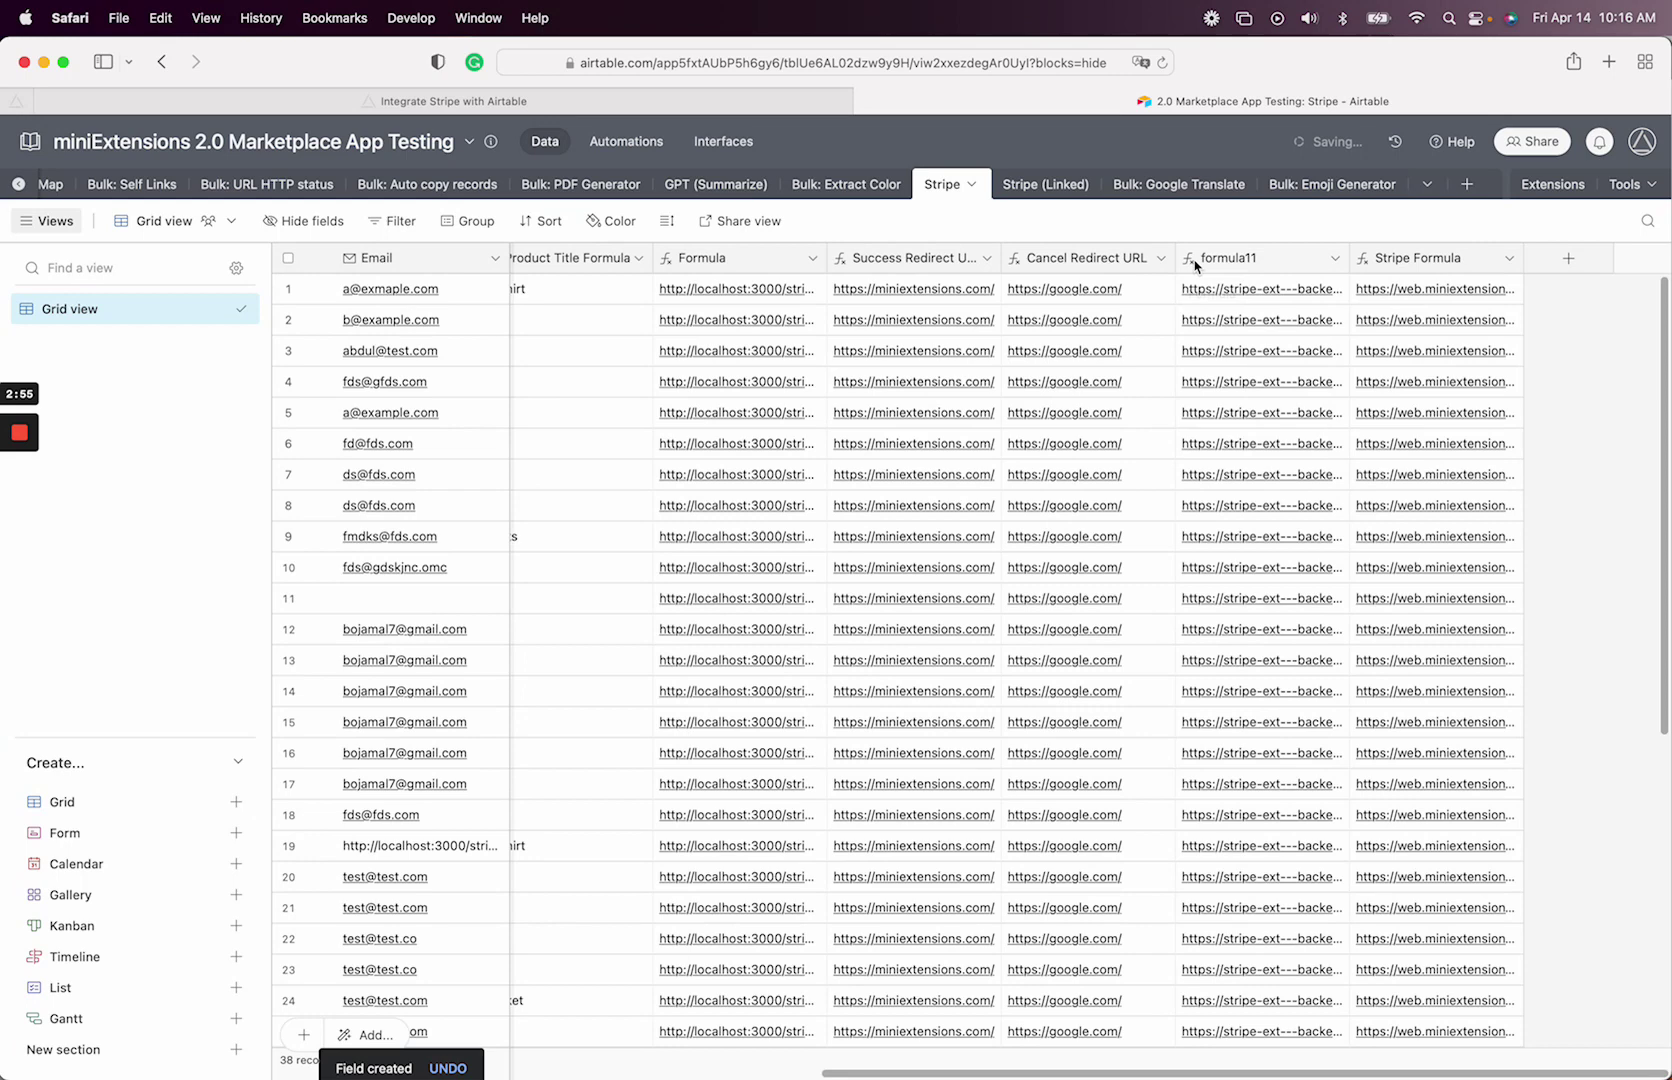
left_click(1334, 258)
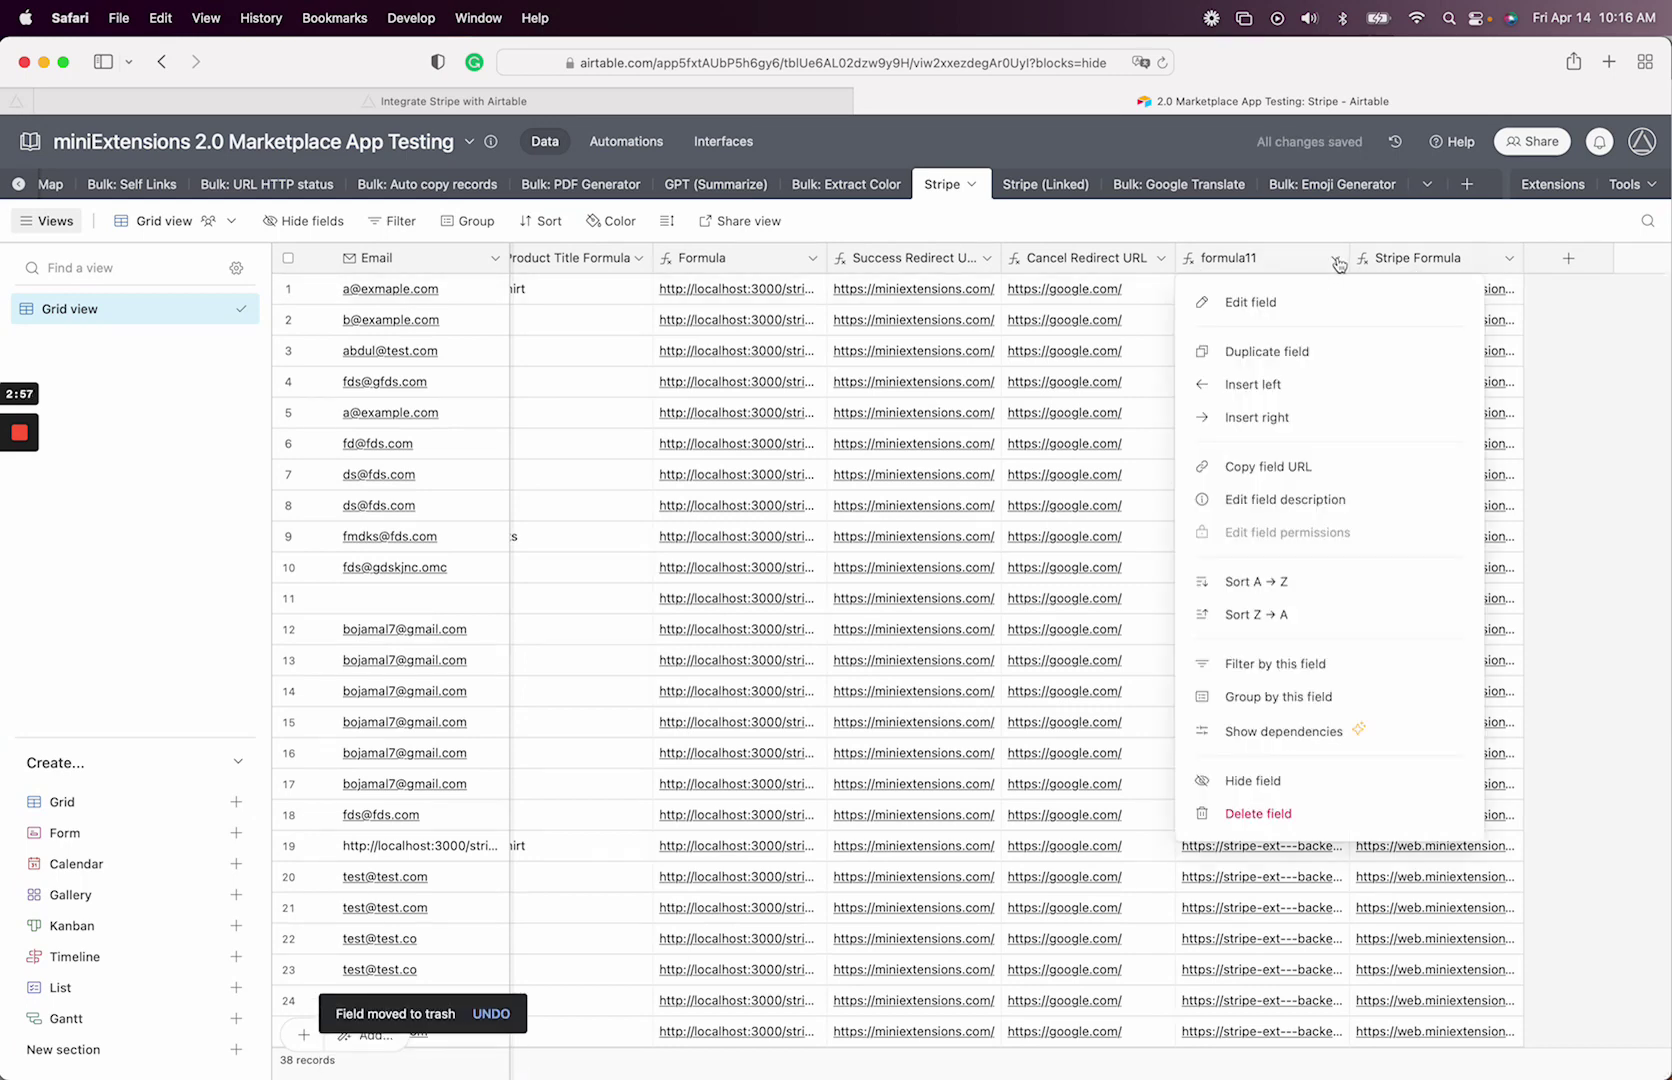
left_click(1258, 813)
- Add a new record (row 39) with the customer's email and the Pants product linked
scroll(1338, 483, "left", 10)
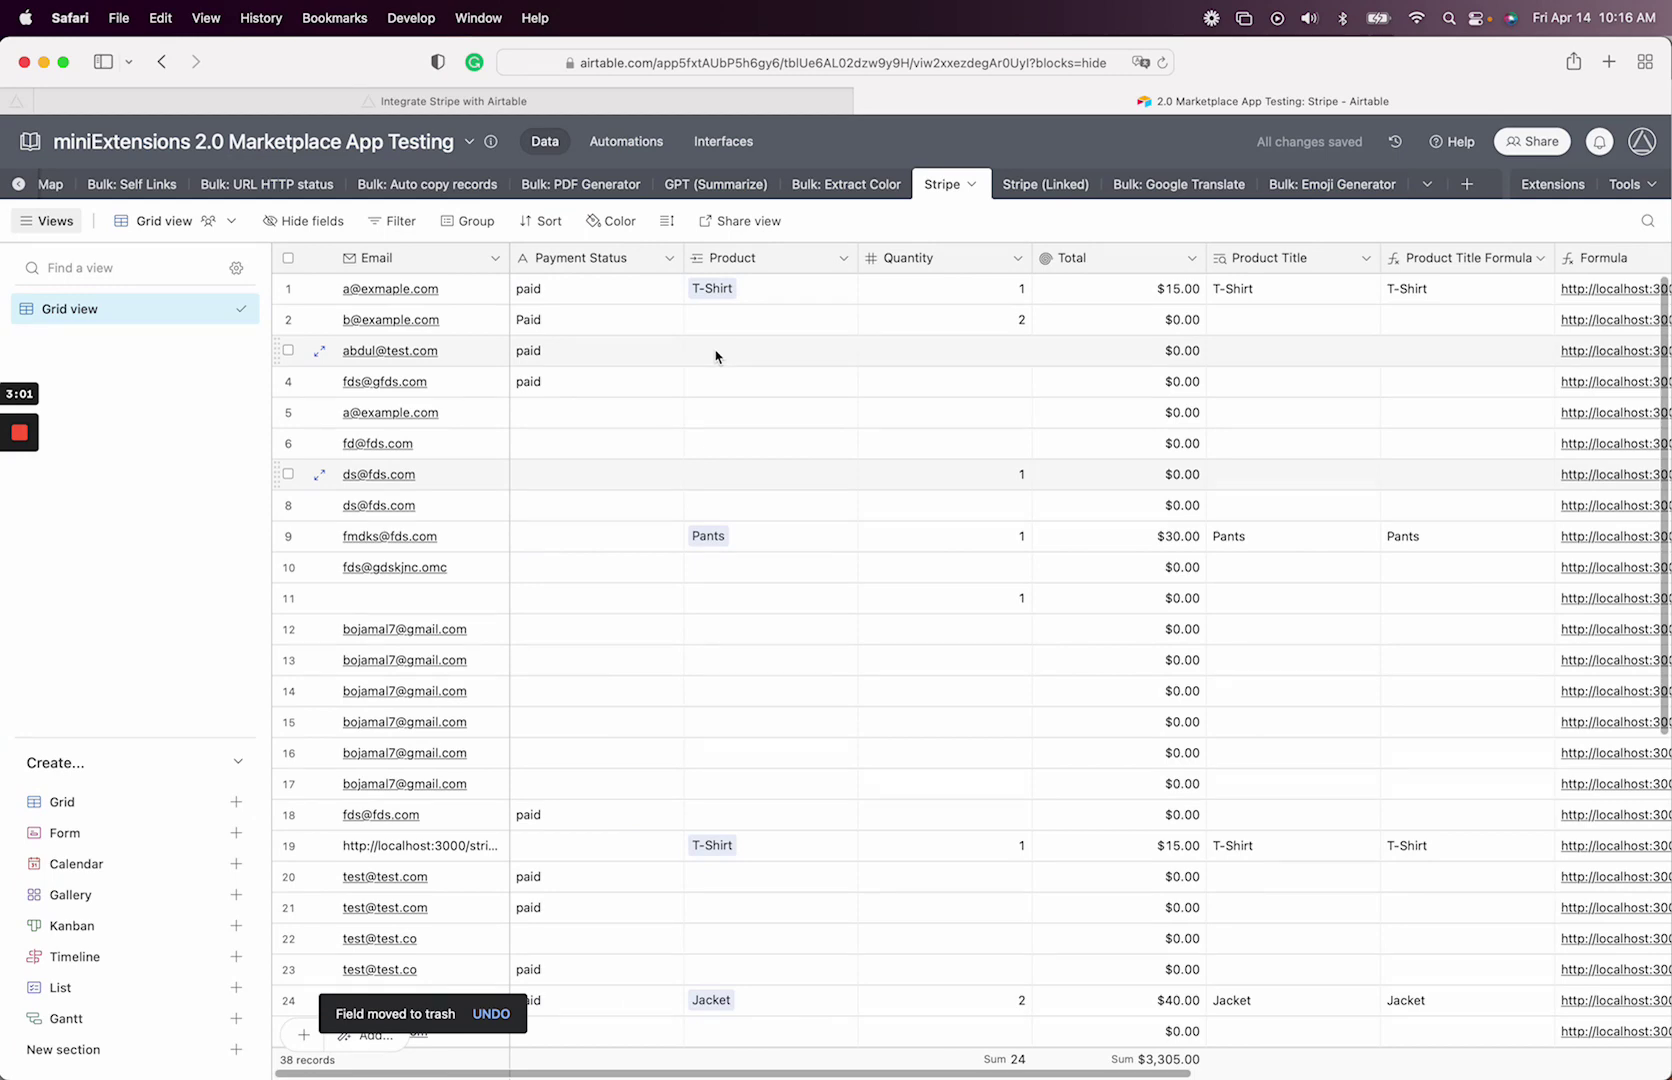
scroll(584, 650, "down", 10)
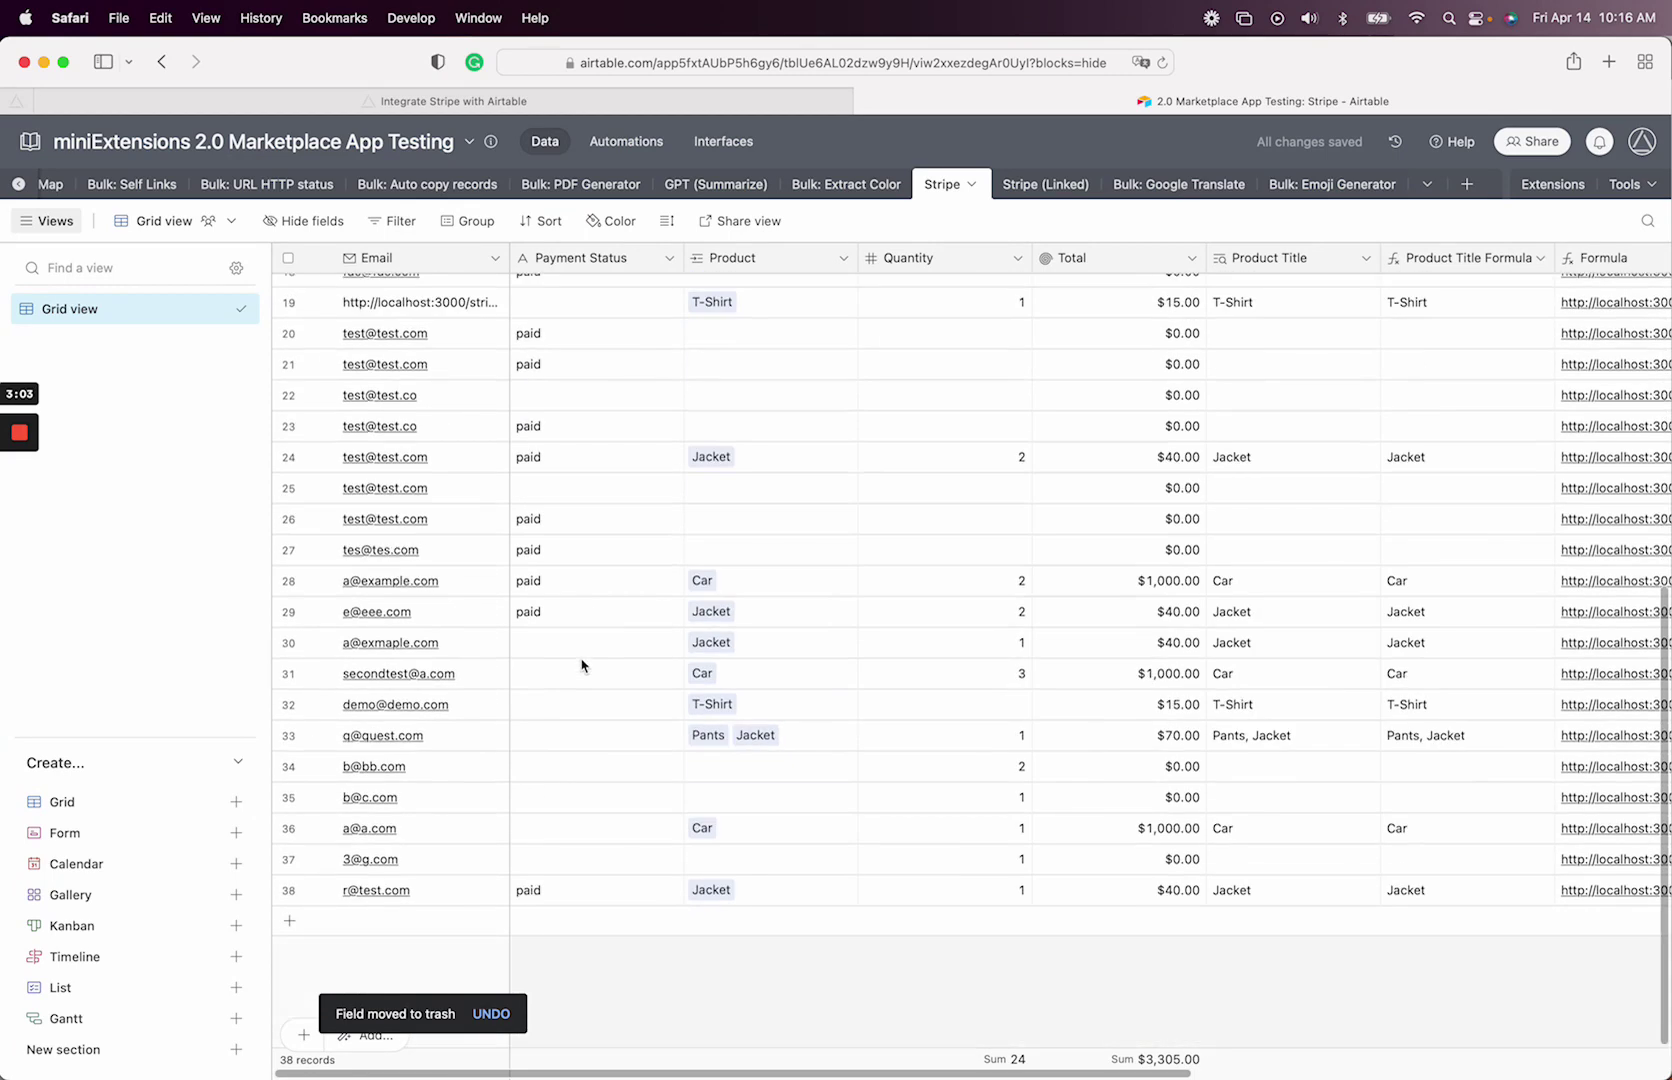
left_click(400, 920)
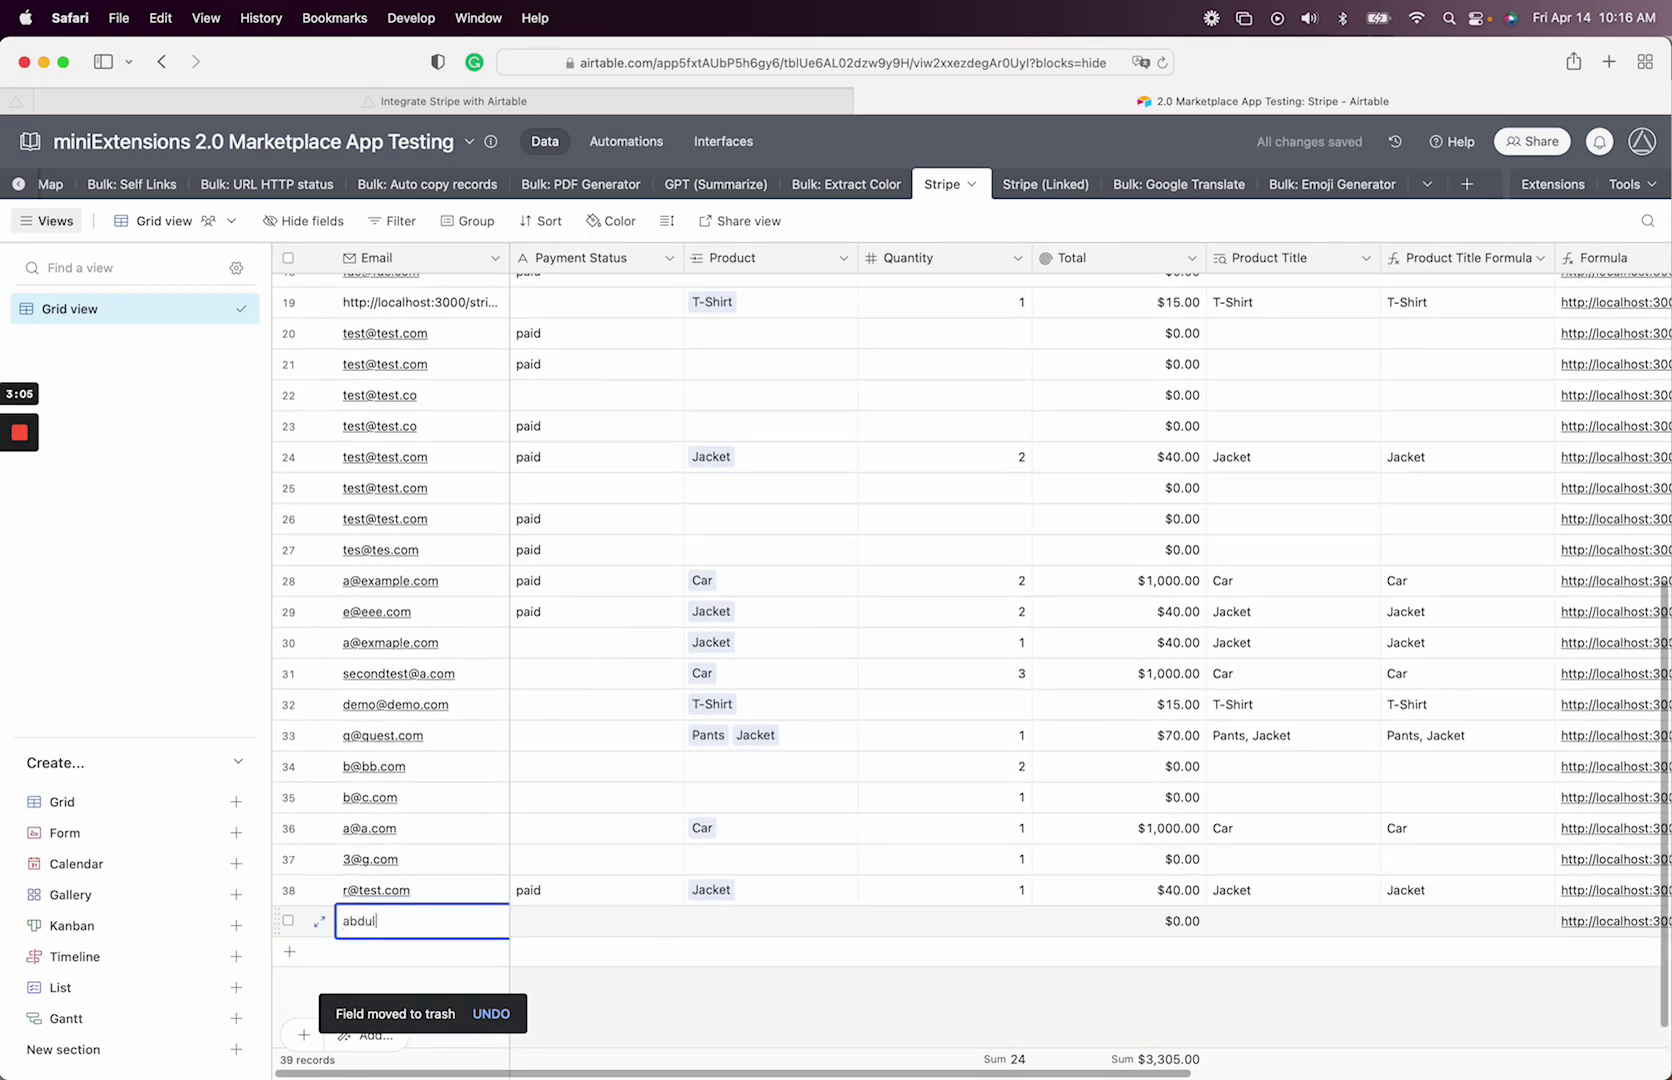
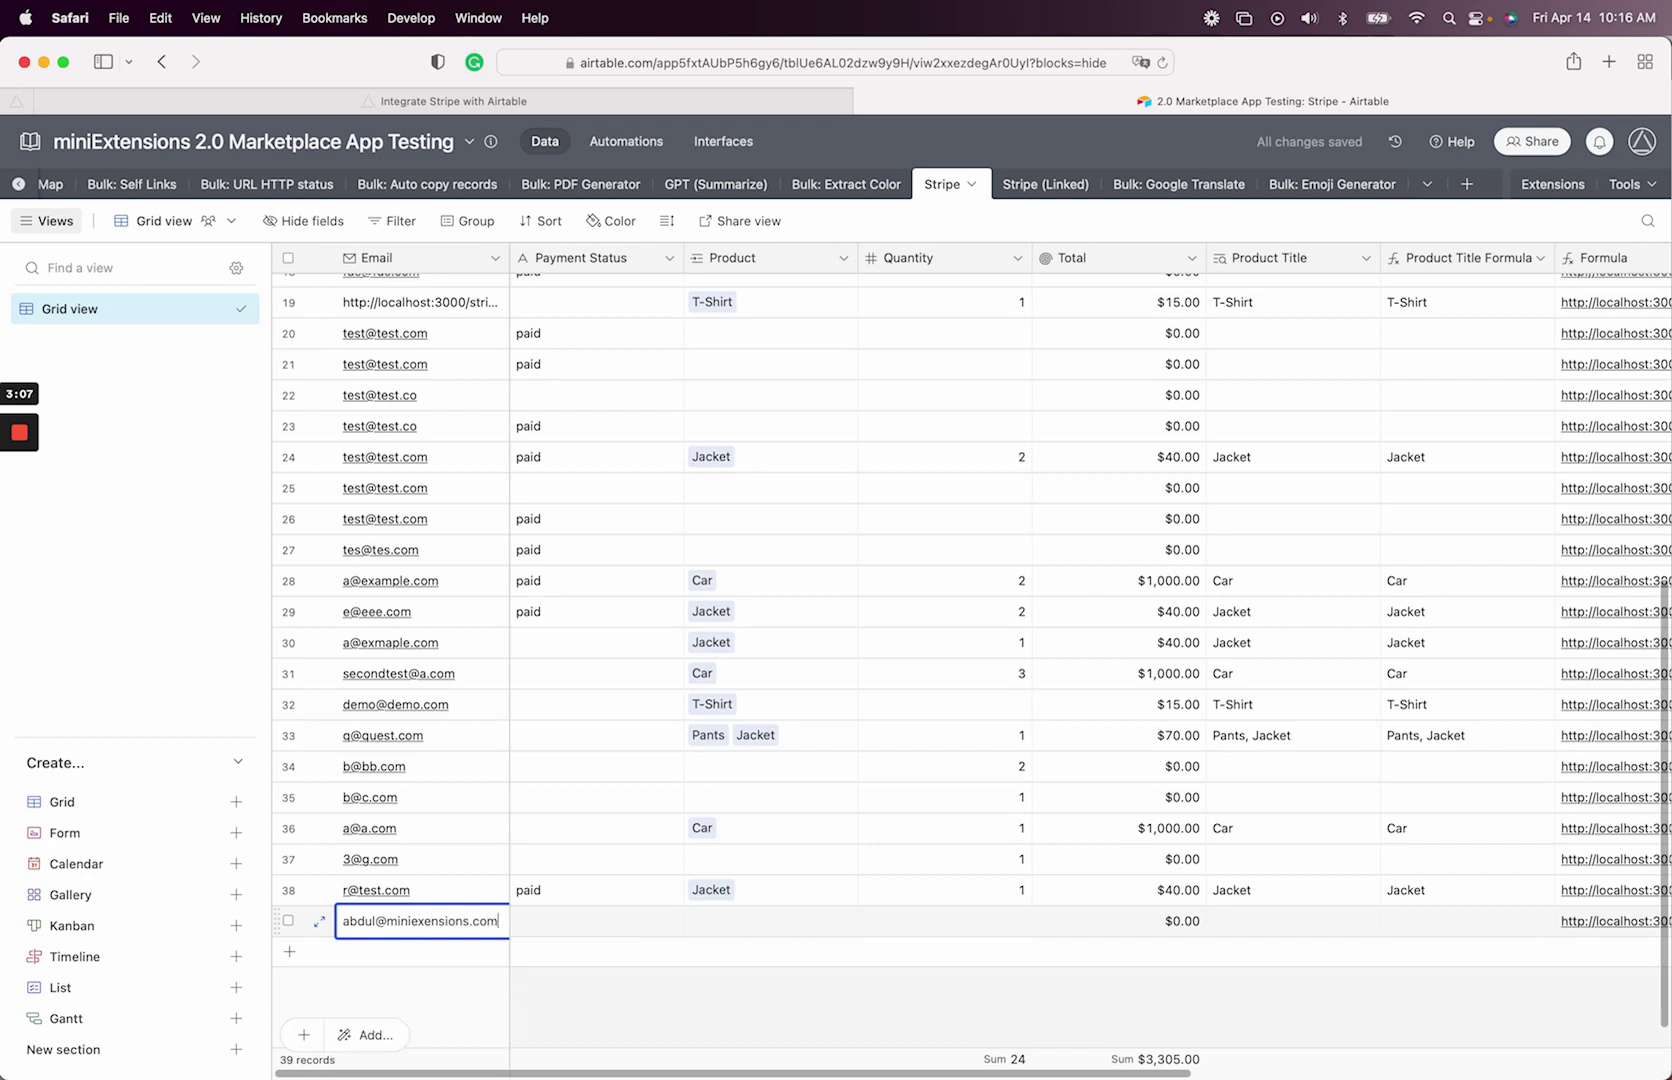
left_click(731, 922)
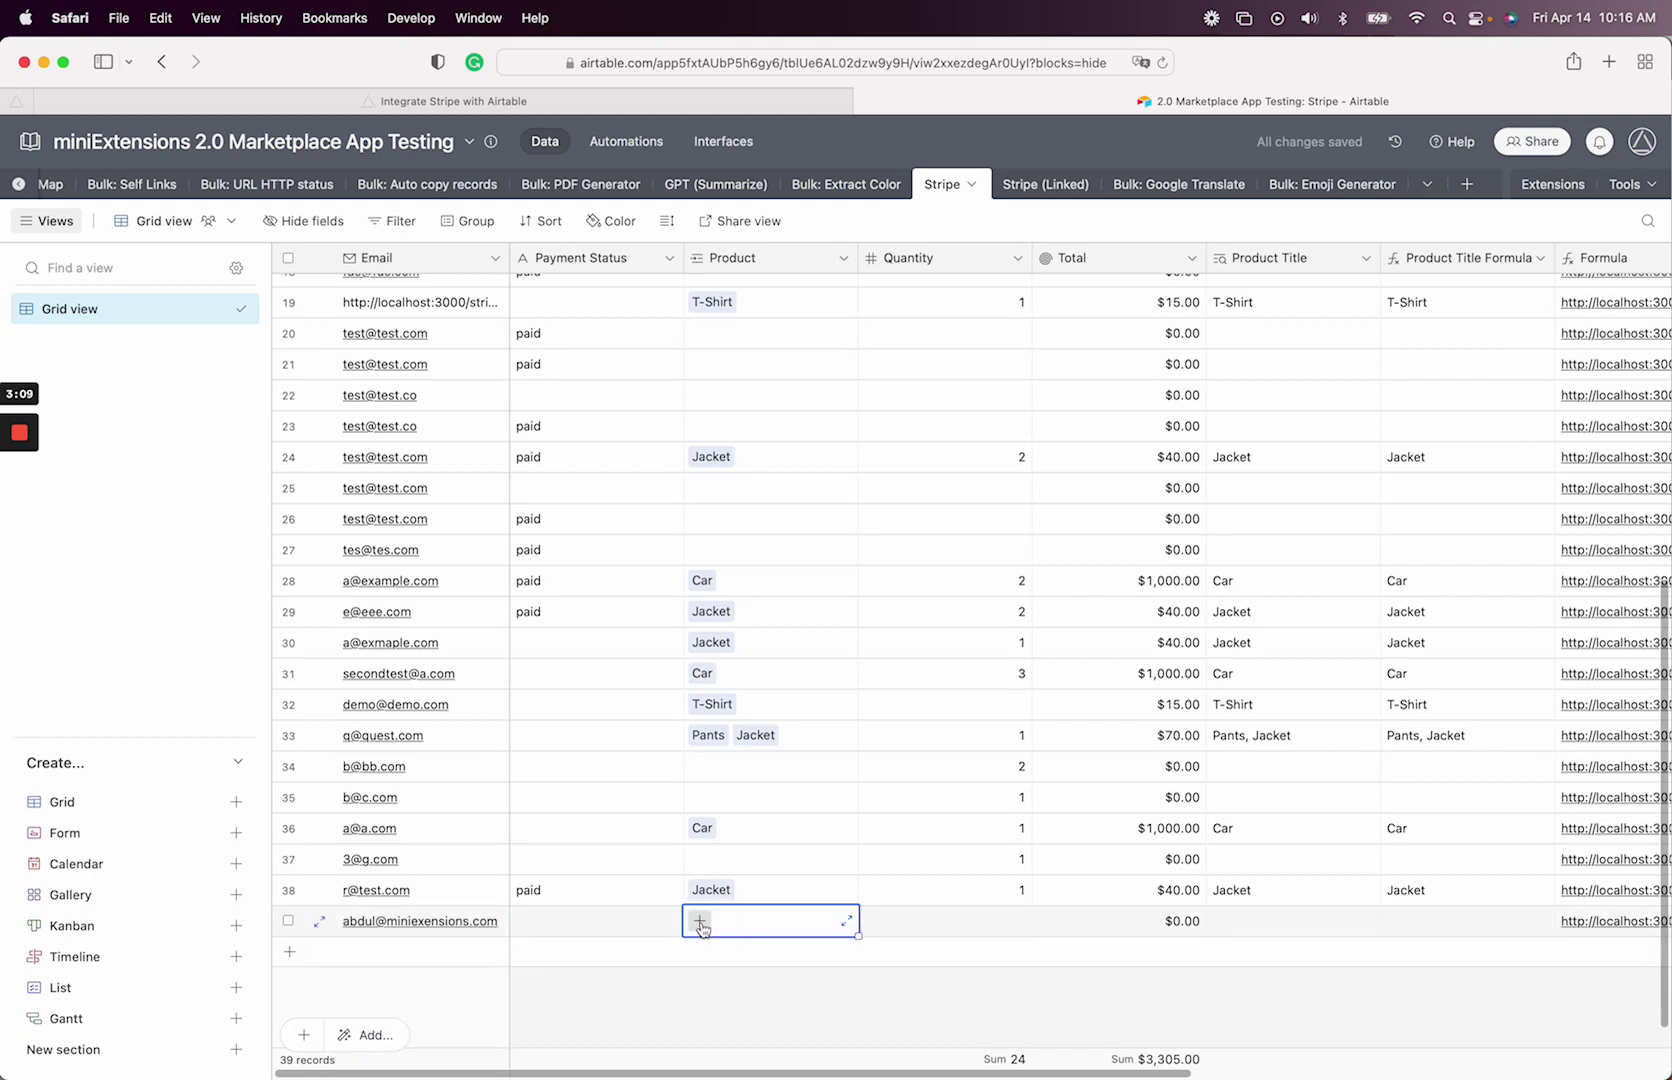
left_click(702, 920)
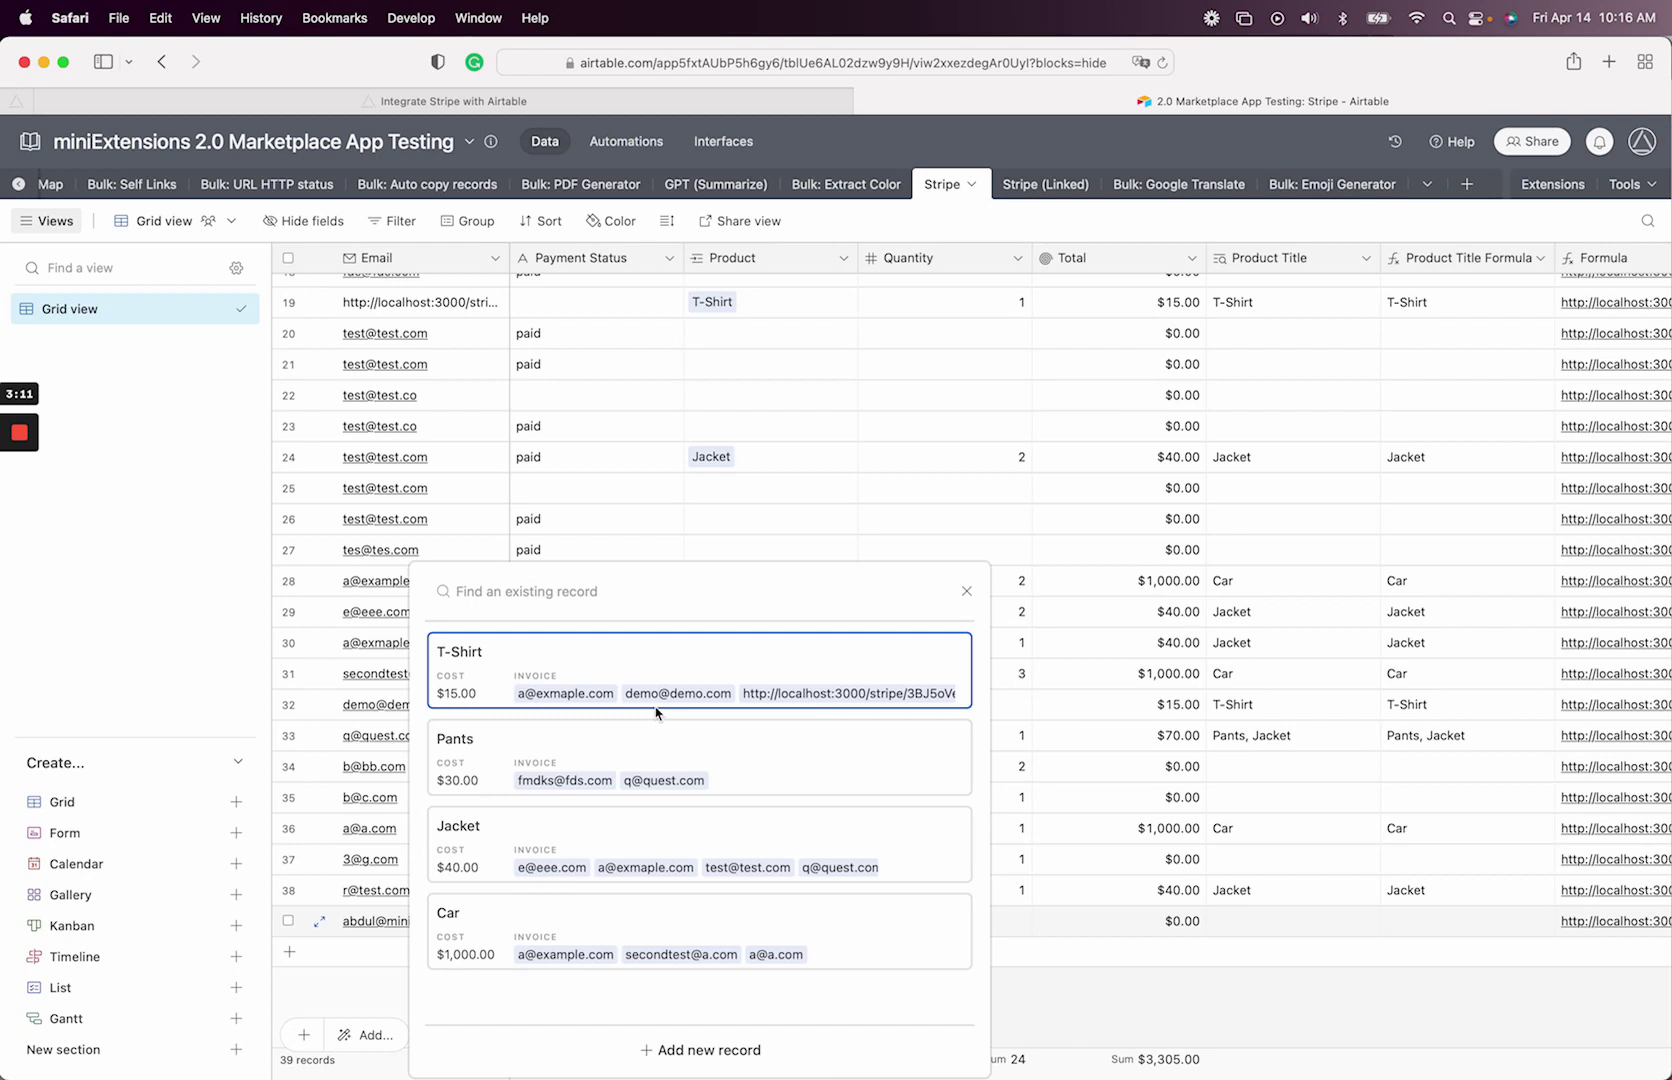
left_click(638, 767)
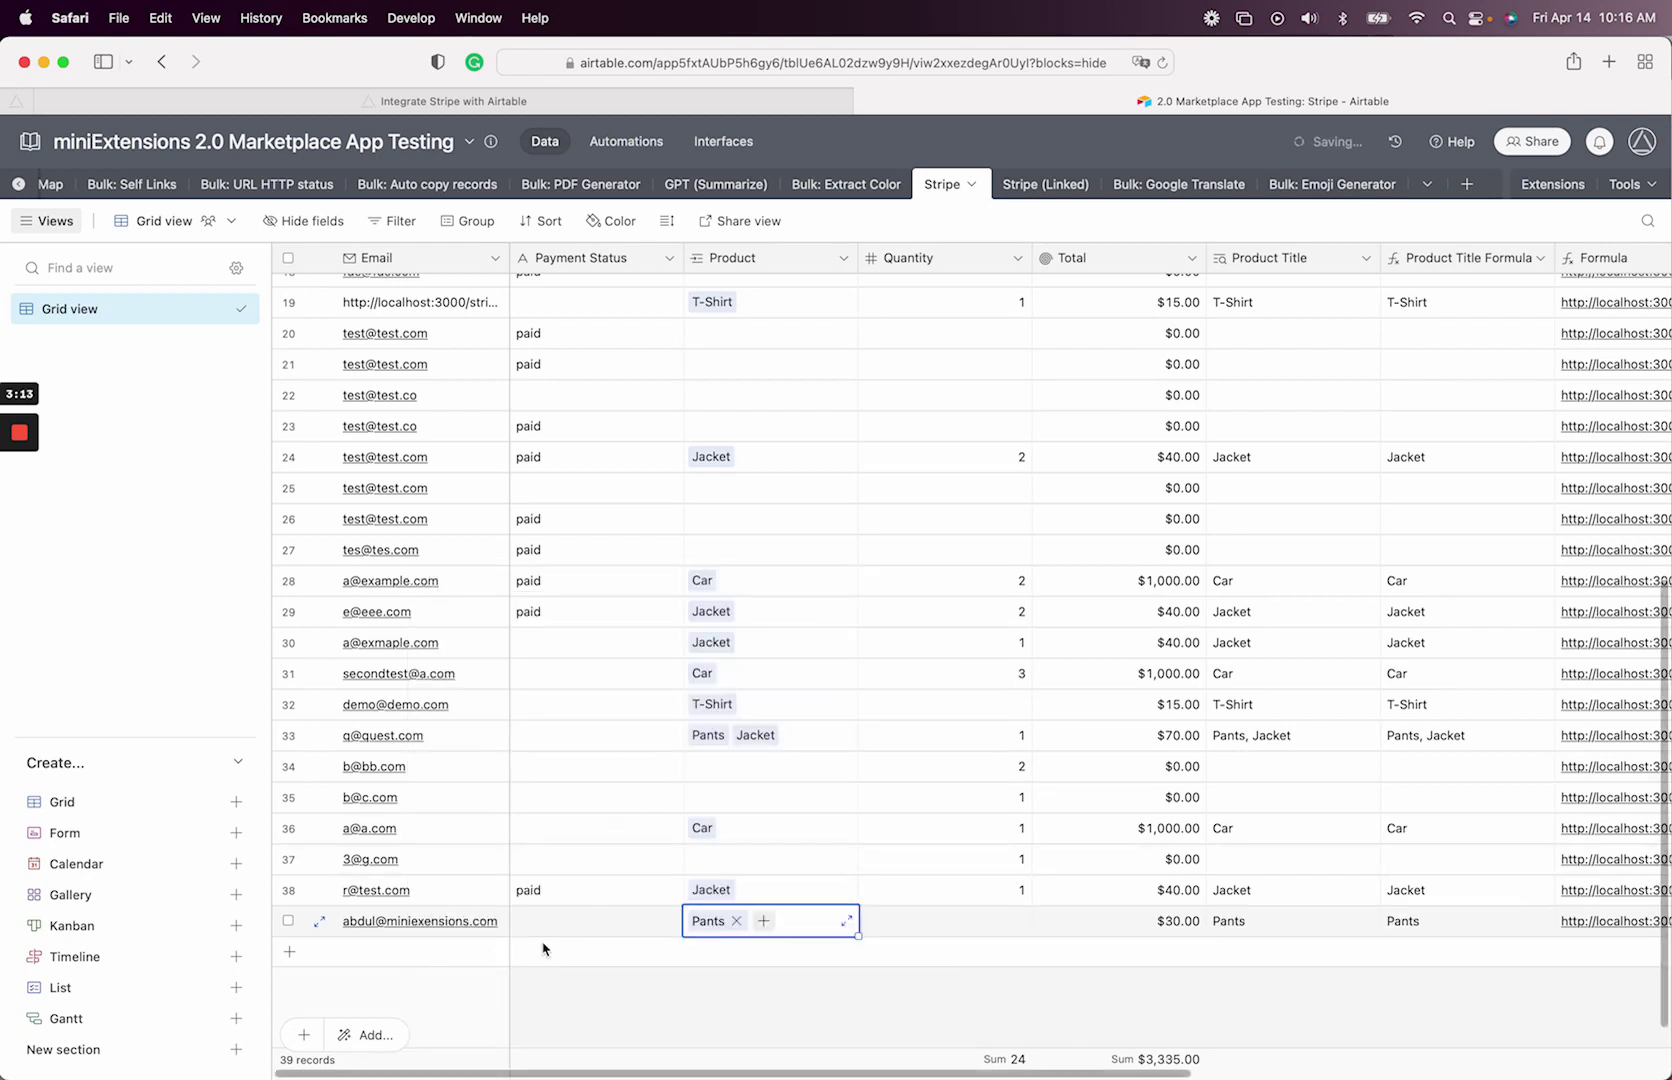
left_click(645, 1012)
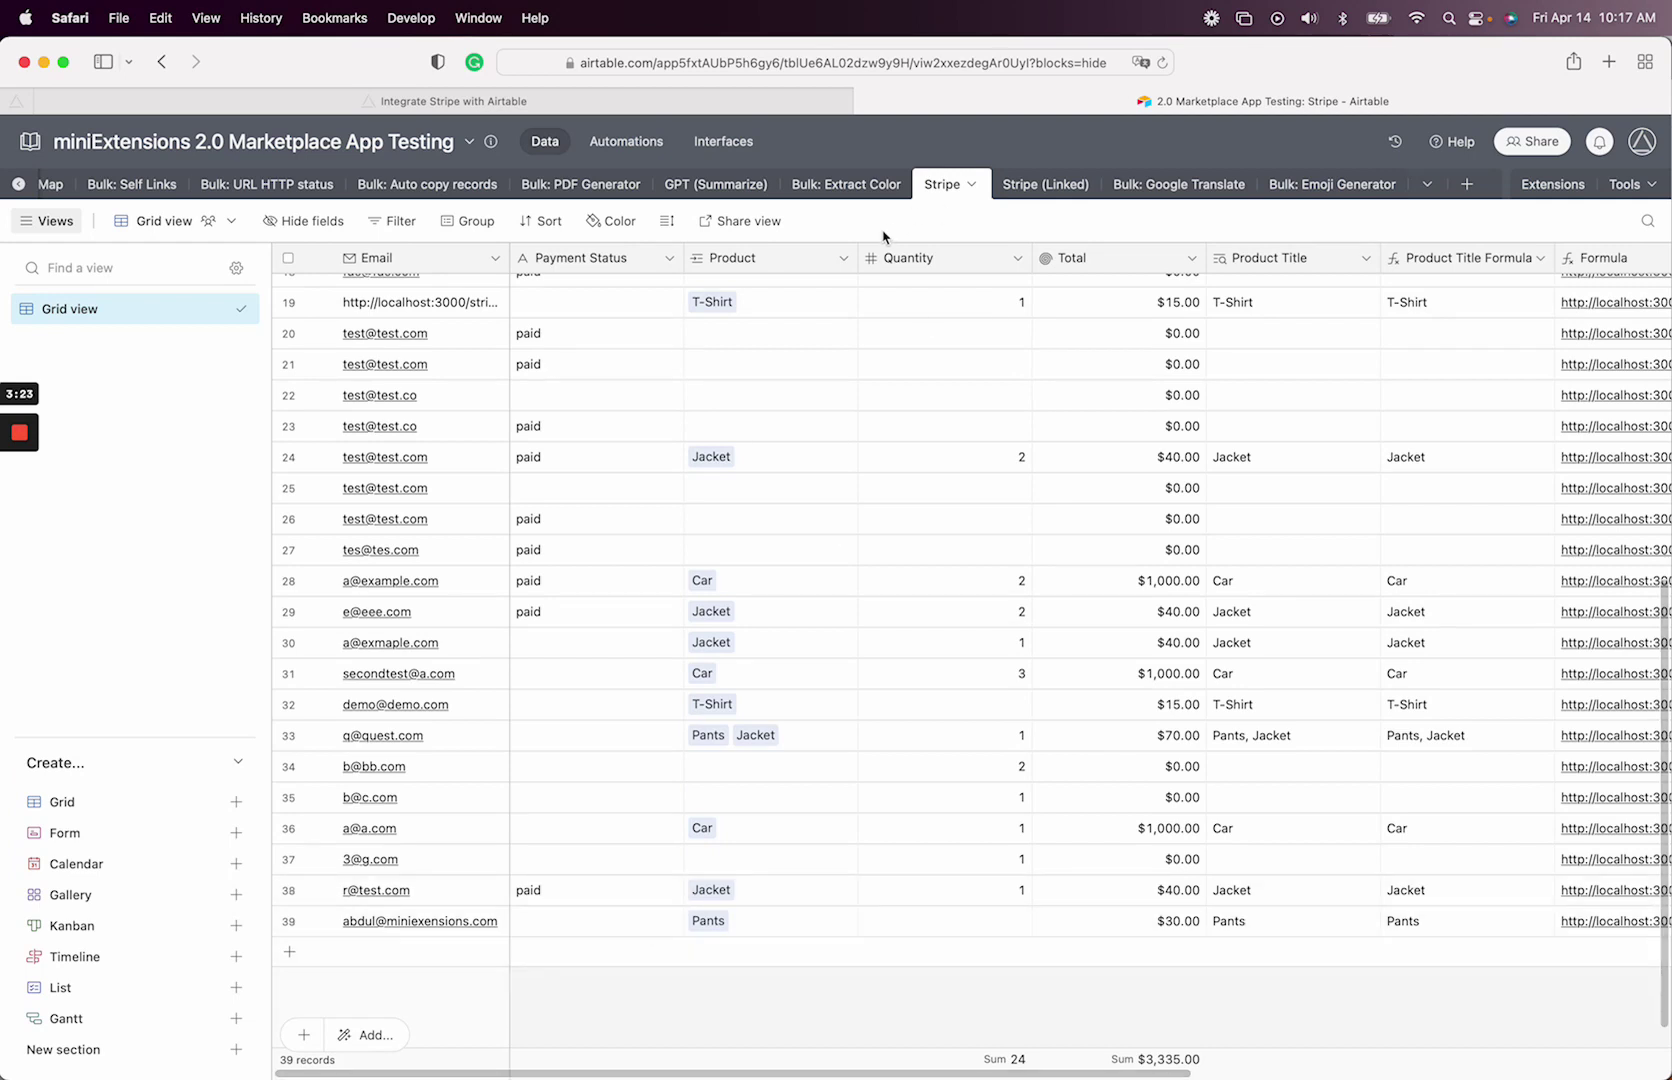
- Set row 39's Quantity to 1
left_click(668, 108)
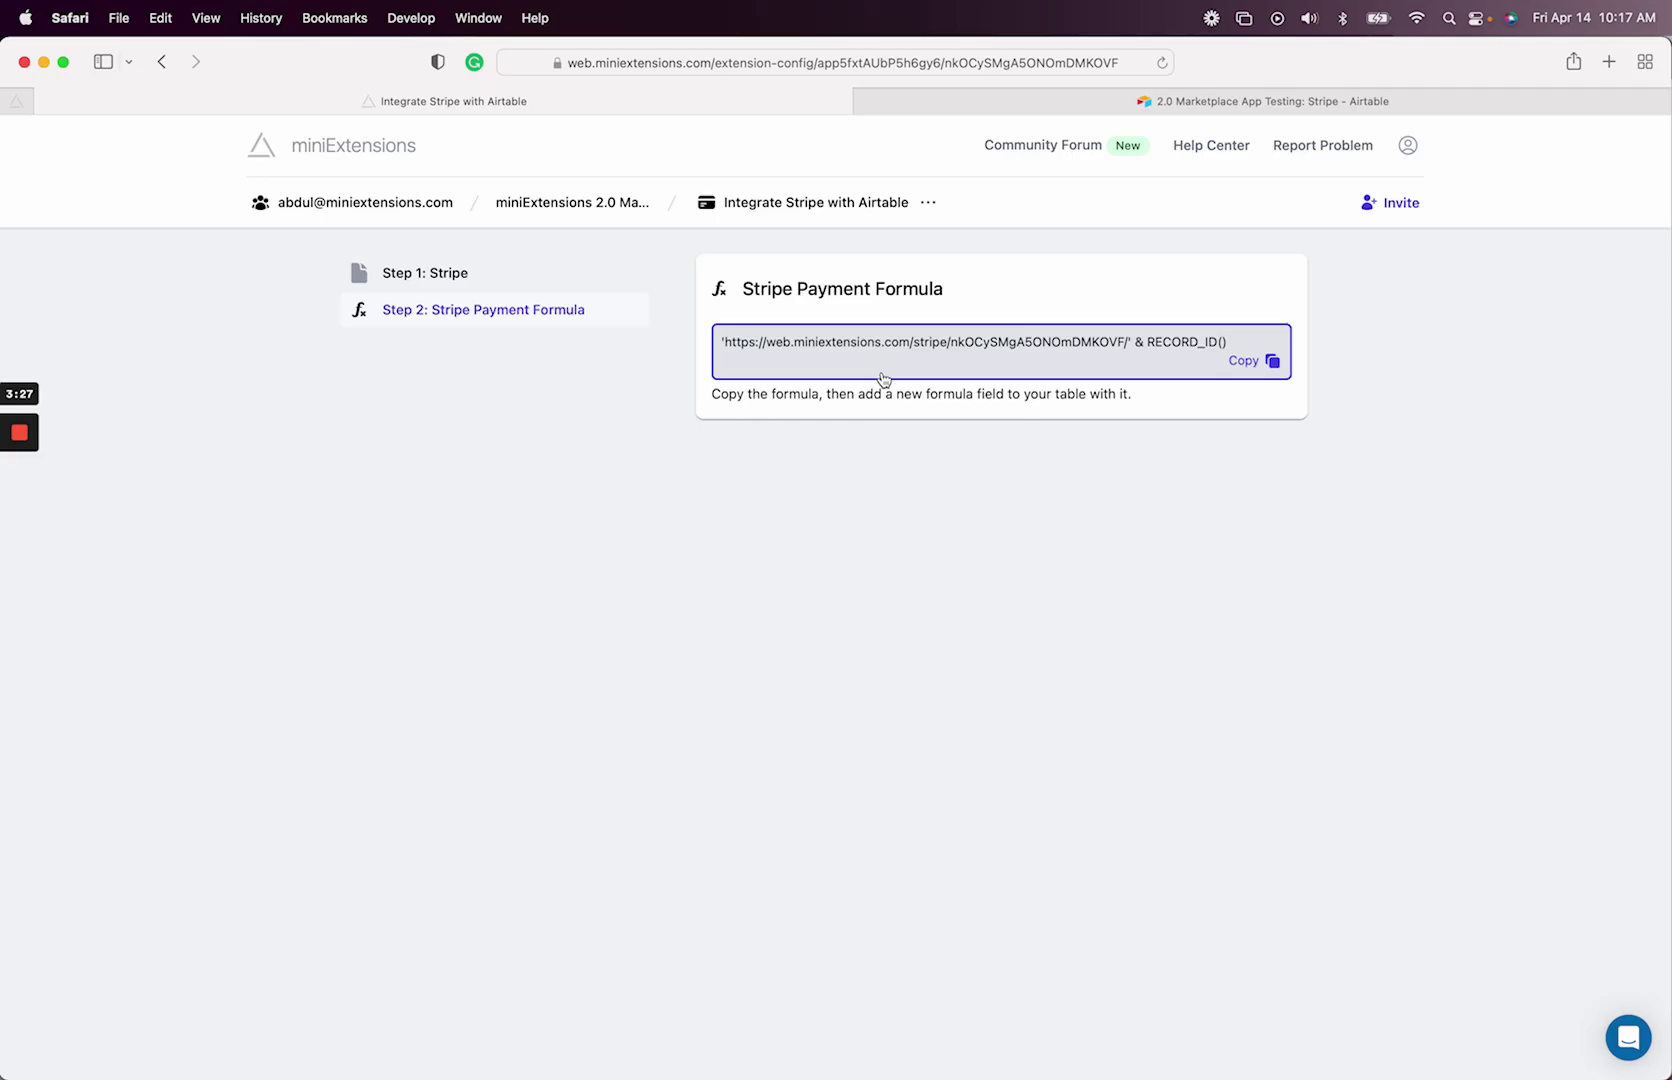
left_click(1000, 108)
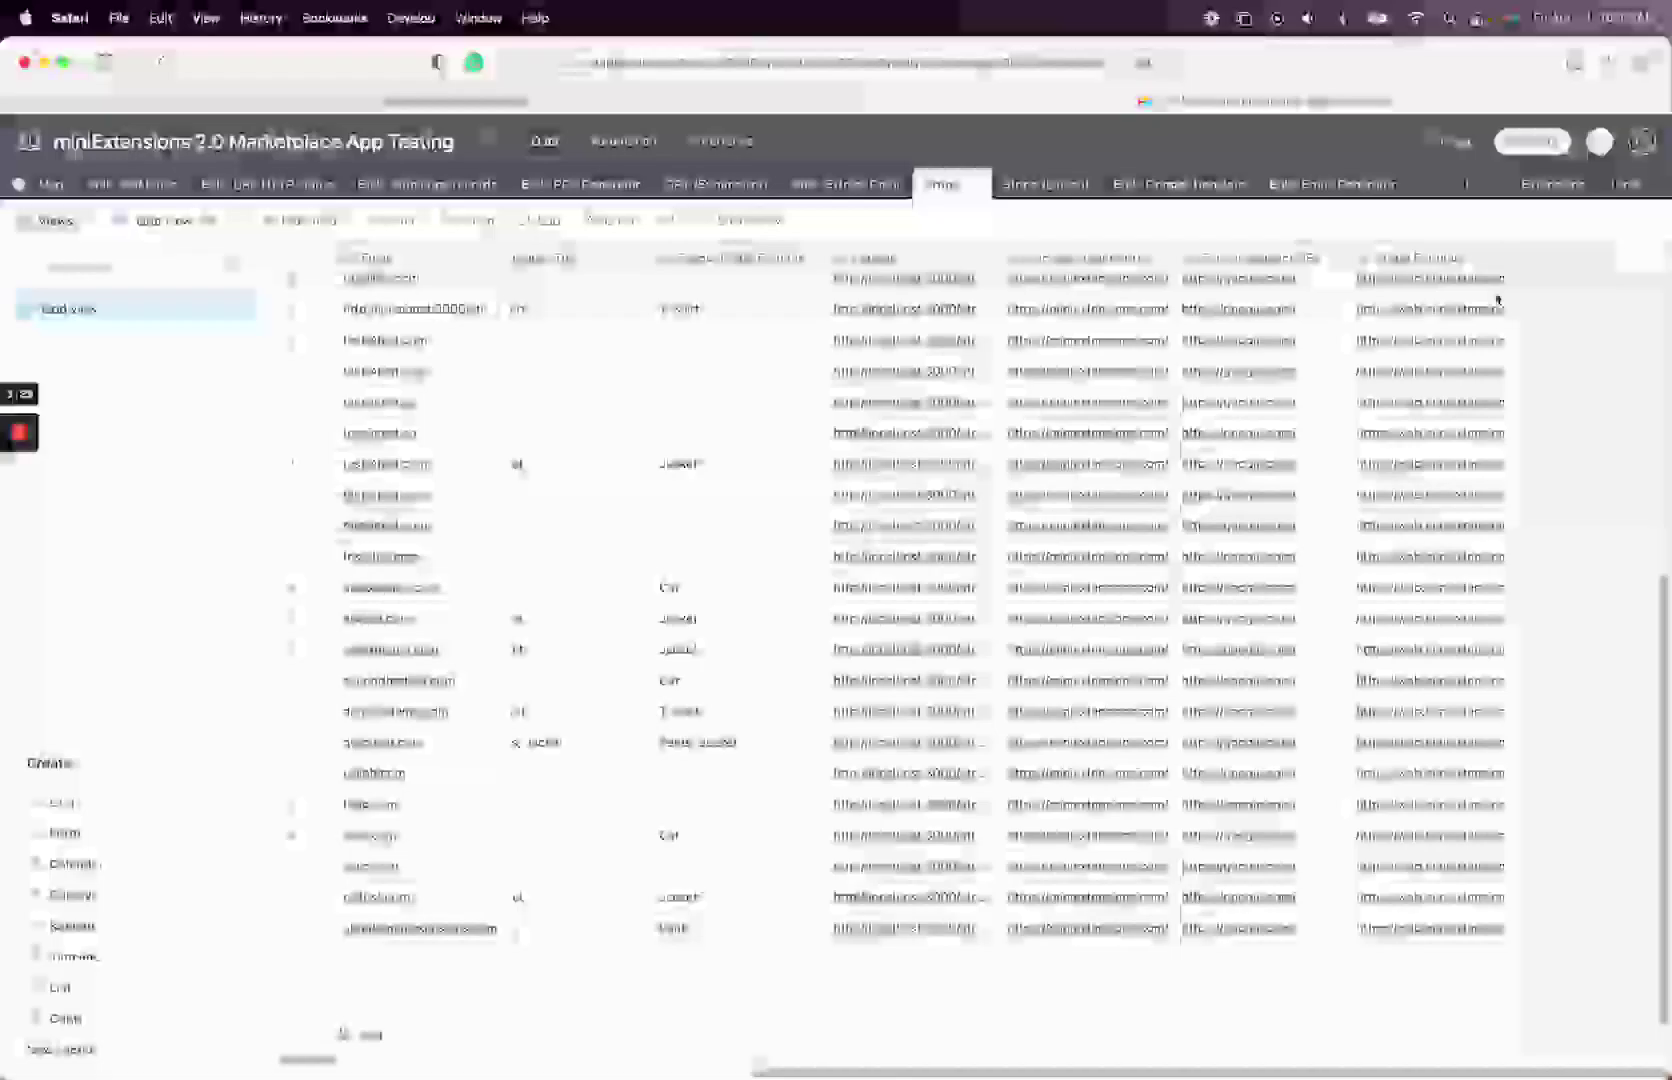
scroll(1292, 441, "left", 10)
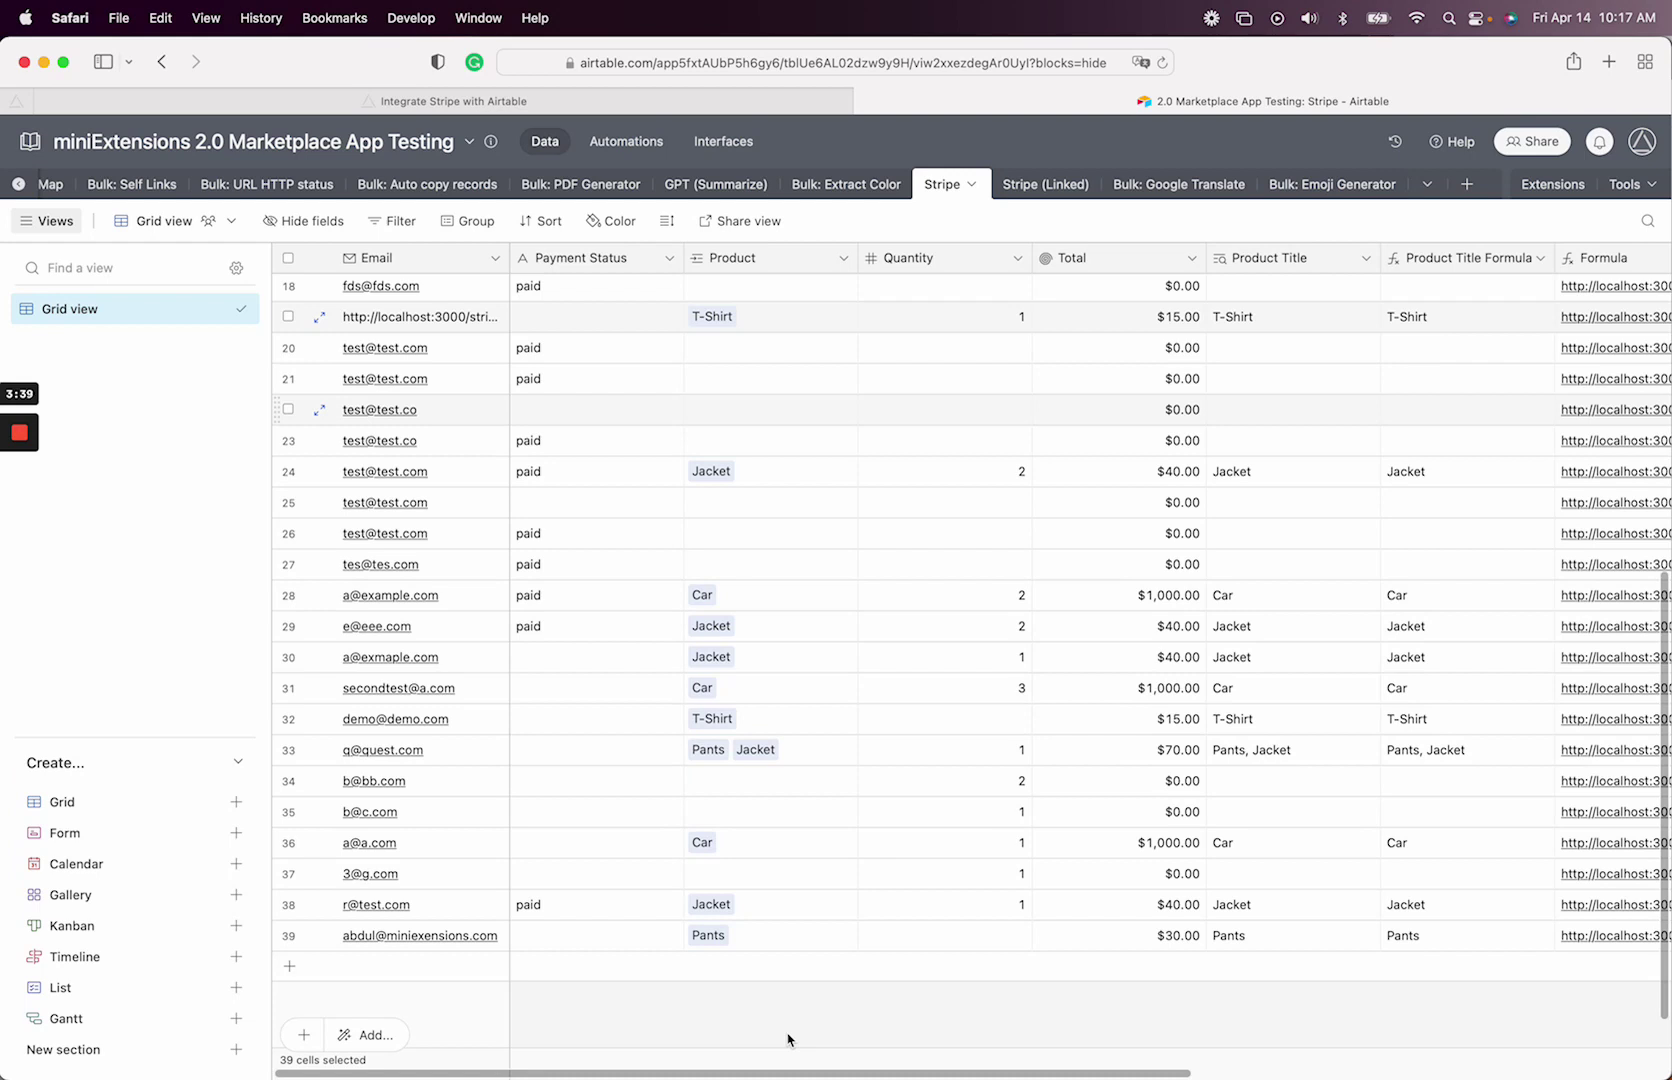
left_click(950, 938)
type("1")
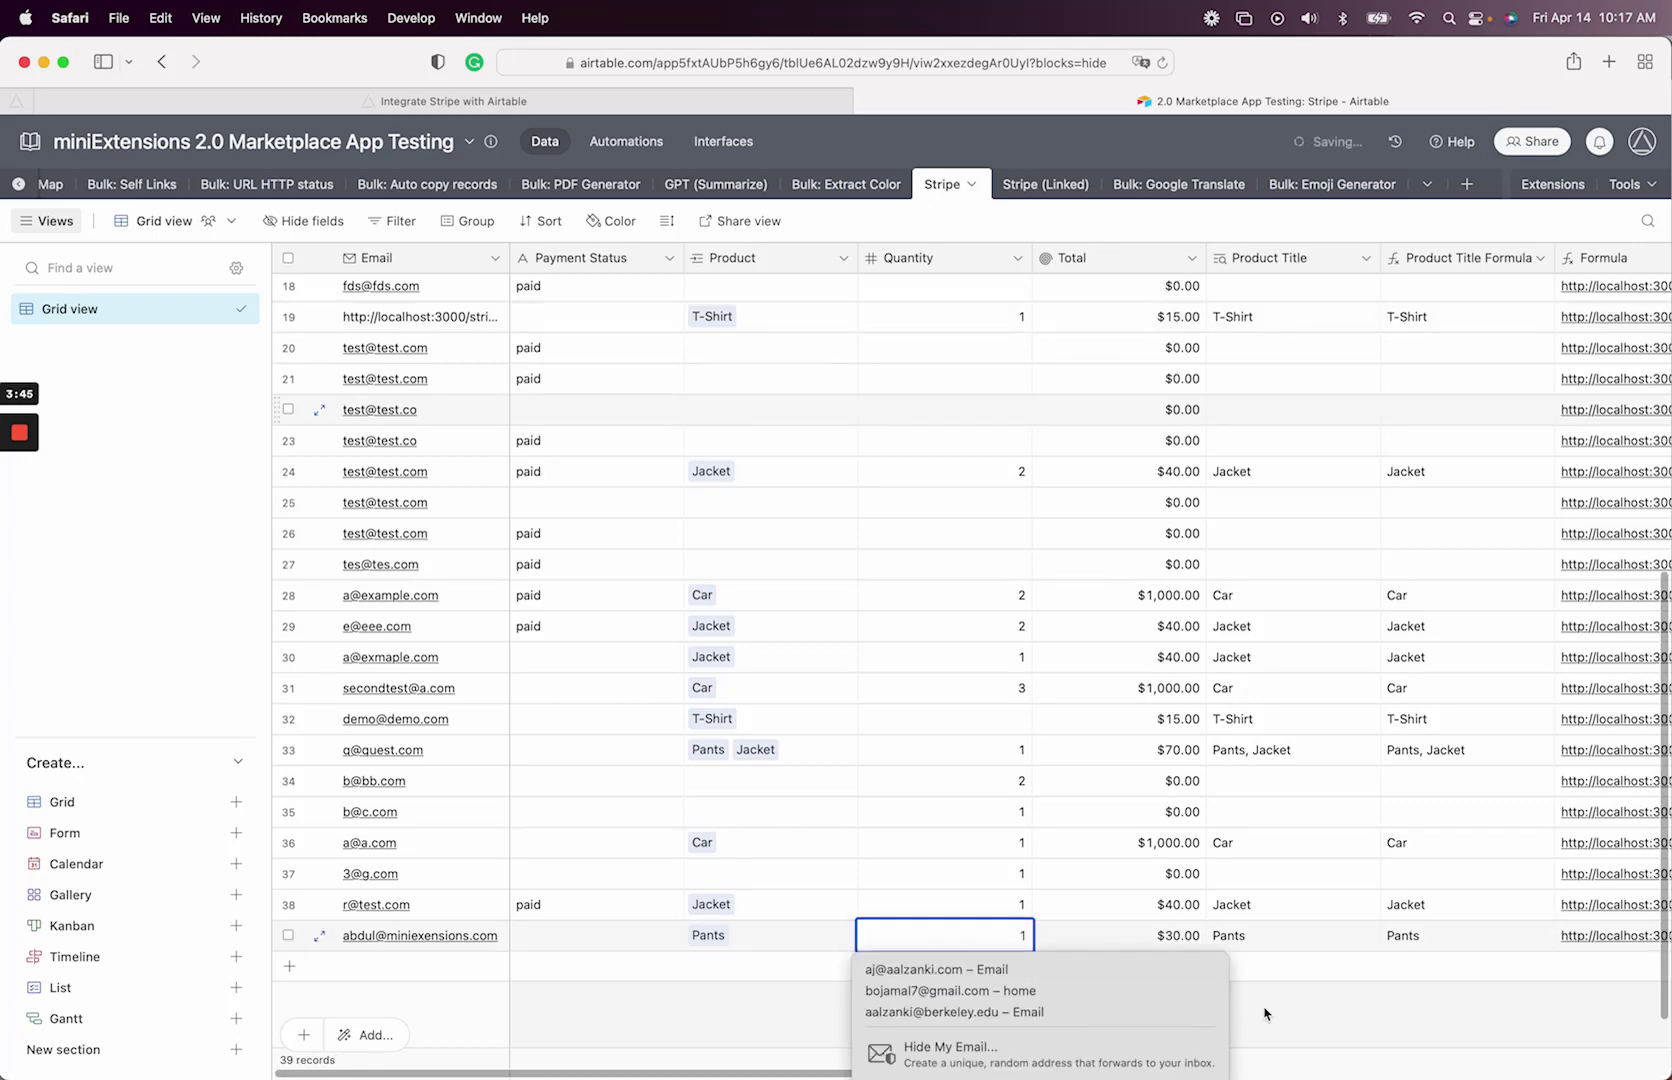
left_click(1275, 1008)
scroll(1280, 1010, "right", 10)
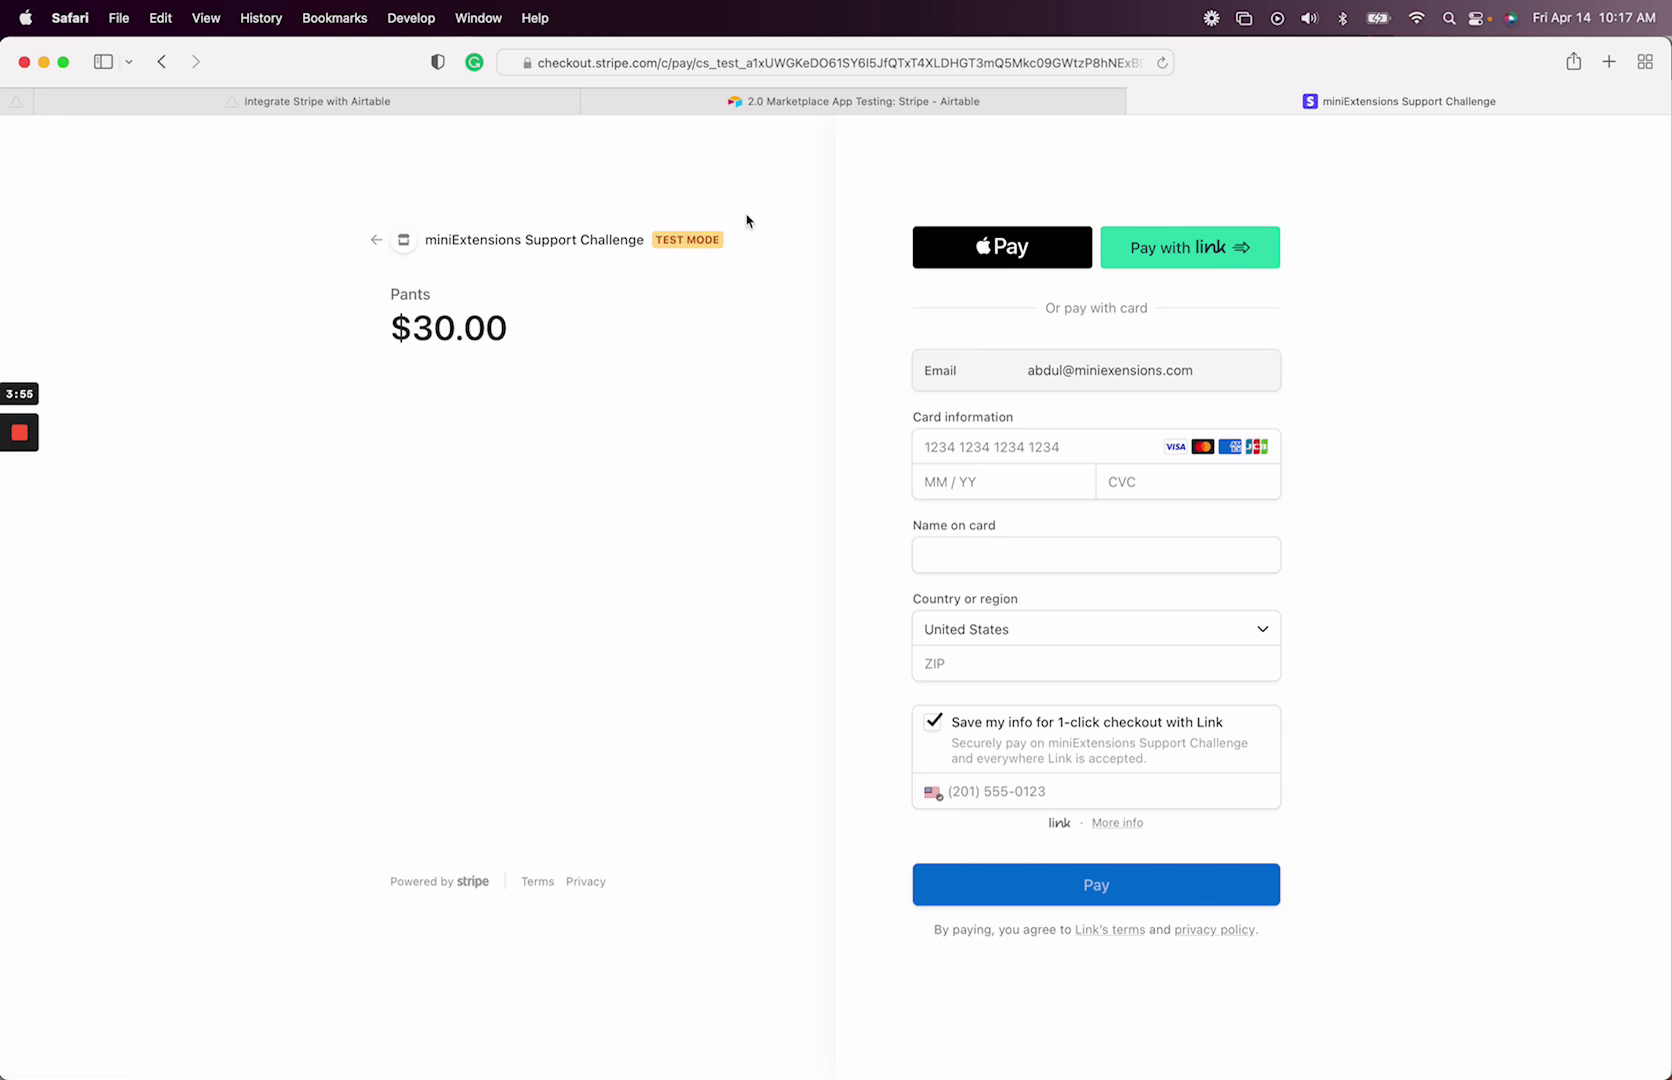
left_click(443, 112)
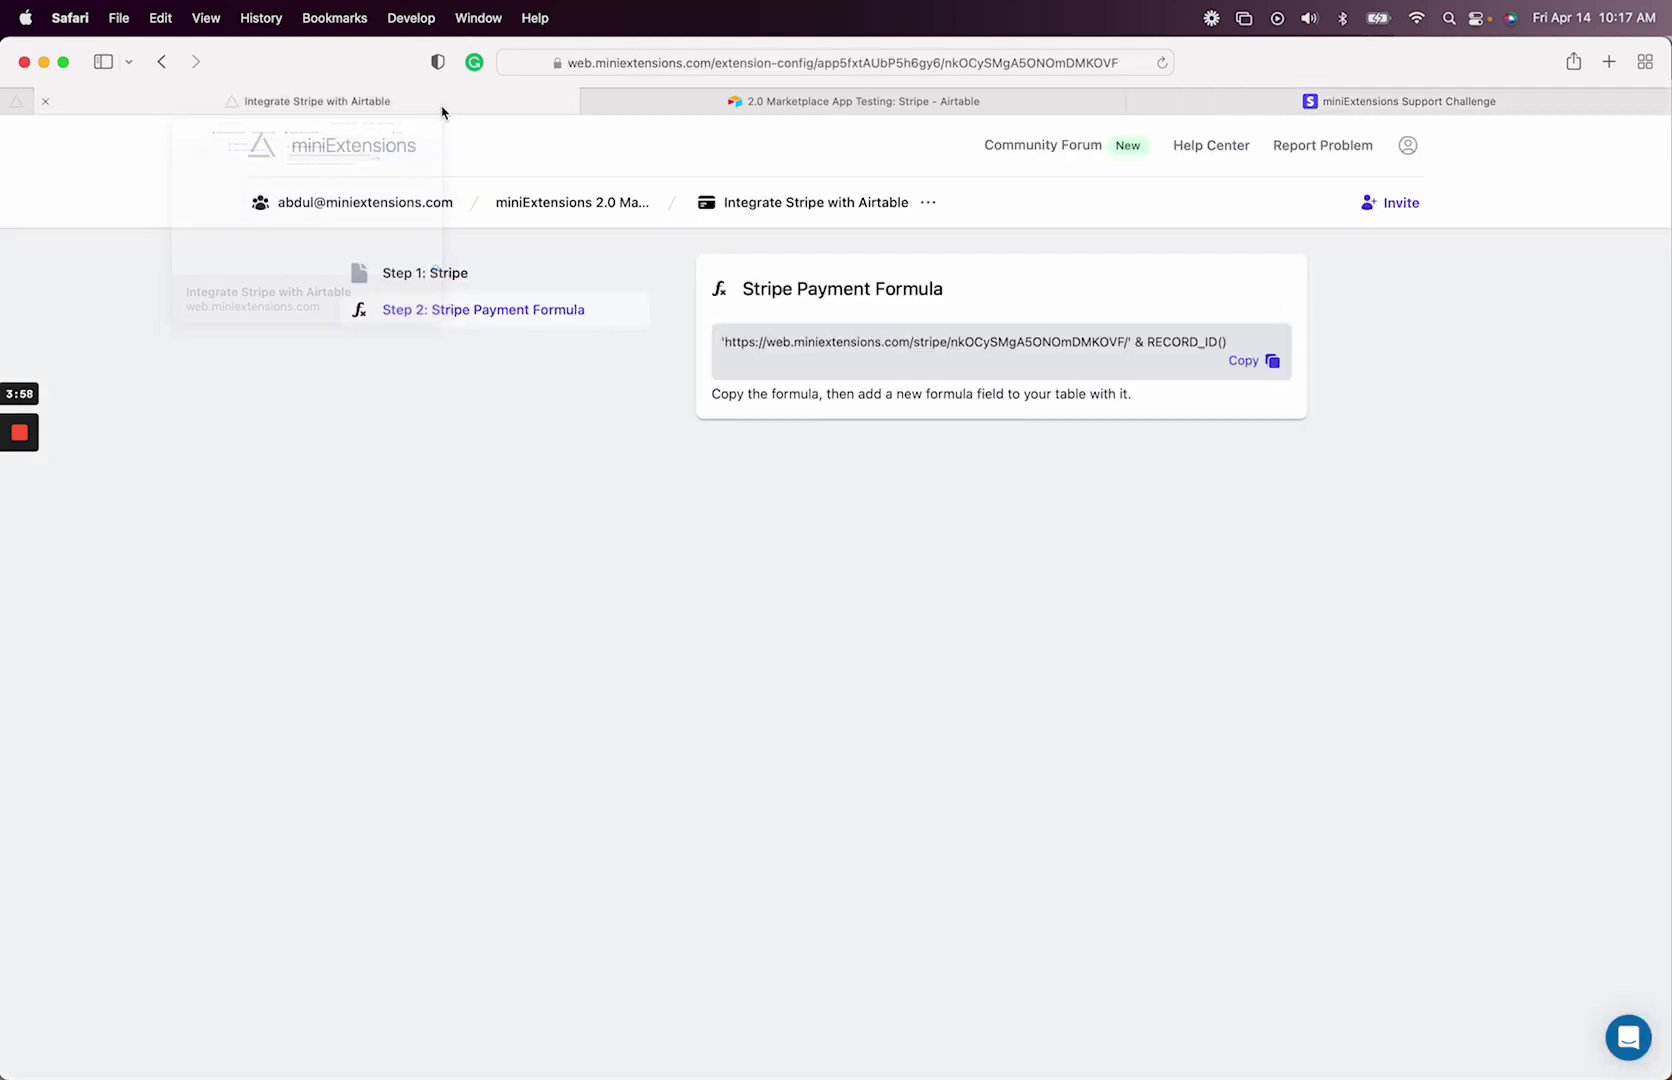
left_click(1407, 146)
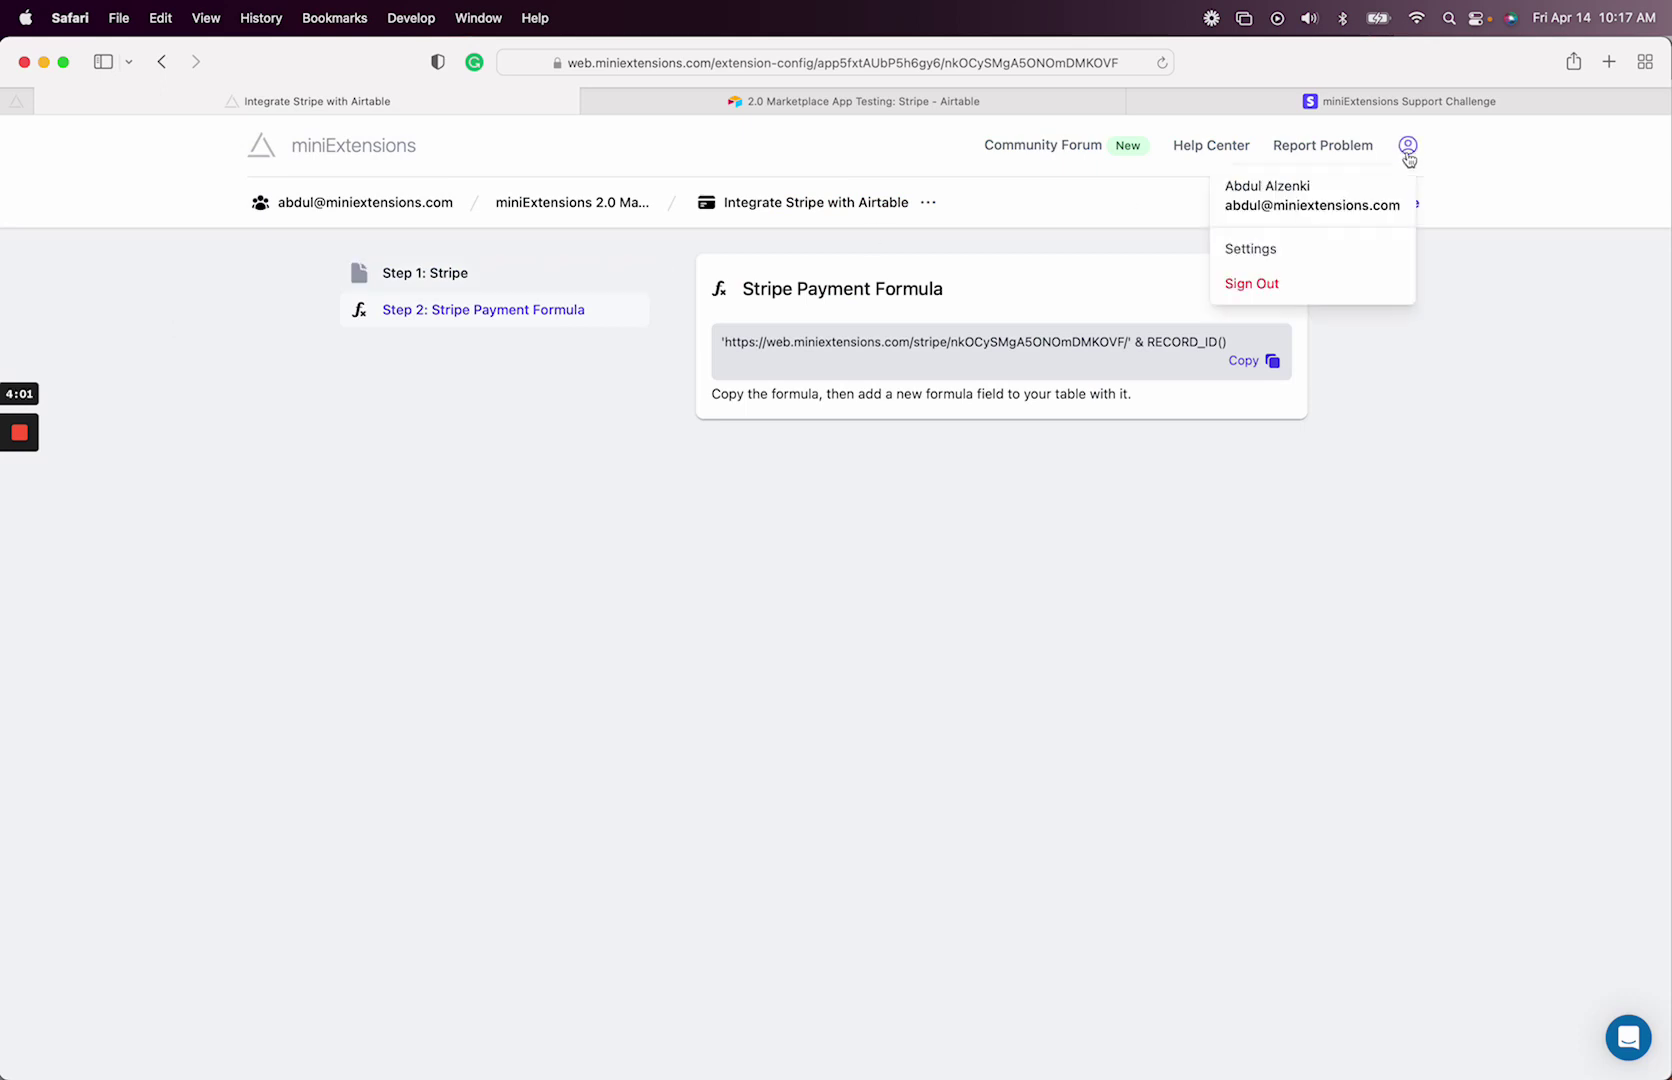
left_click(1282, 250)
scroll(888, 515, "down", 10)
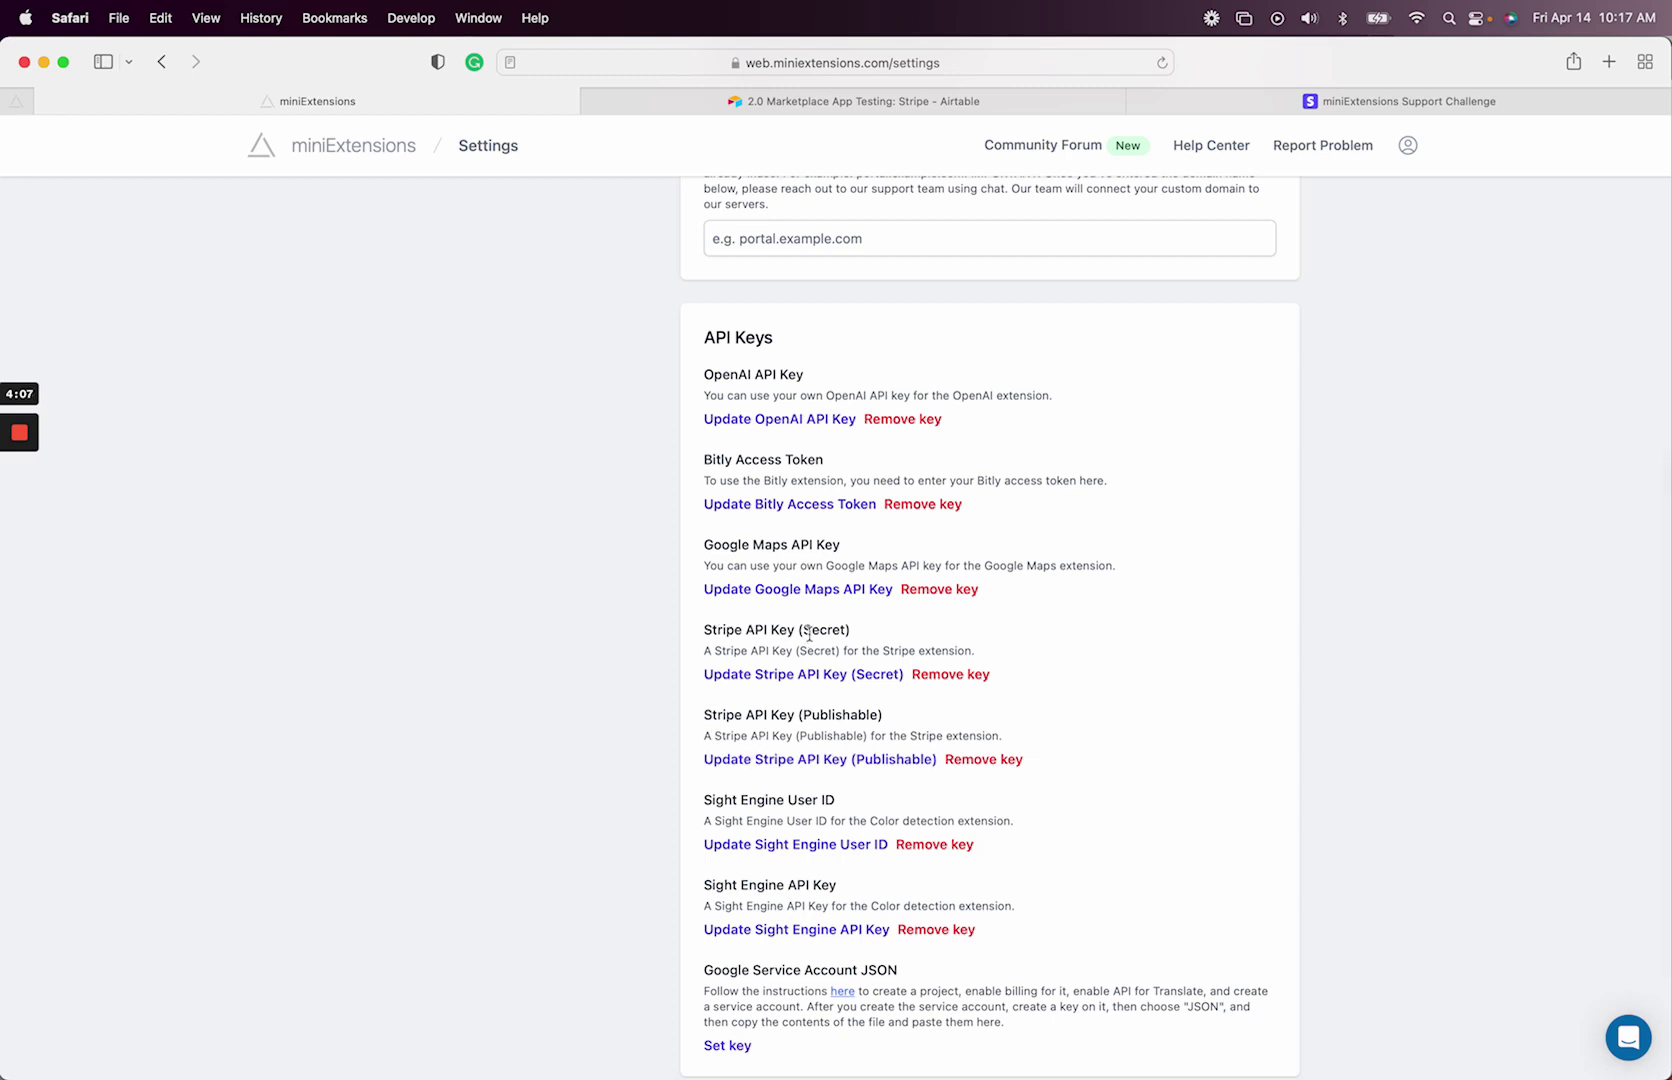
key("super+bracketleft")
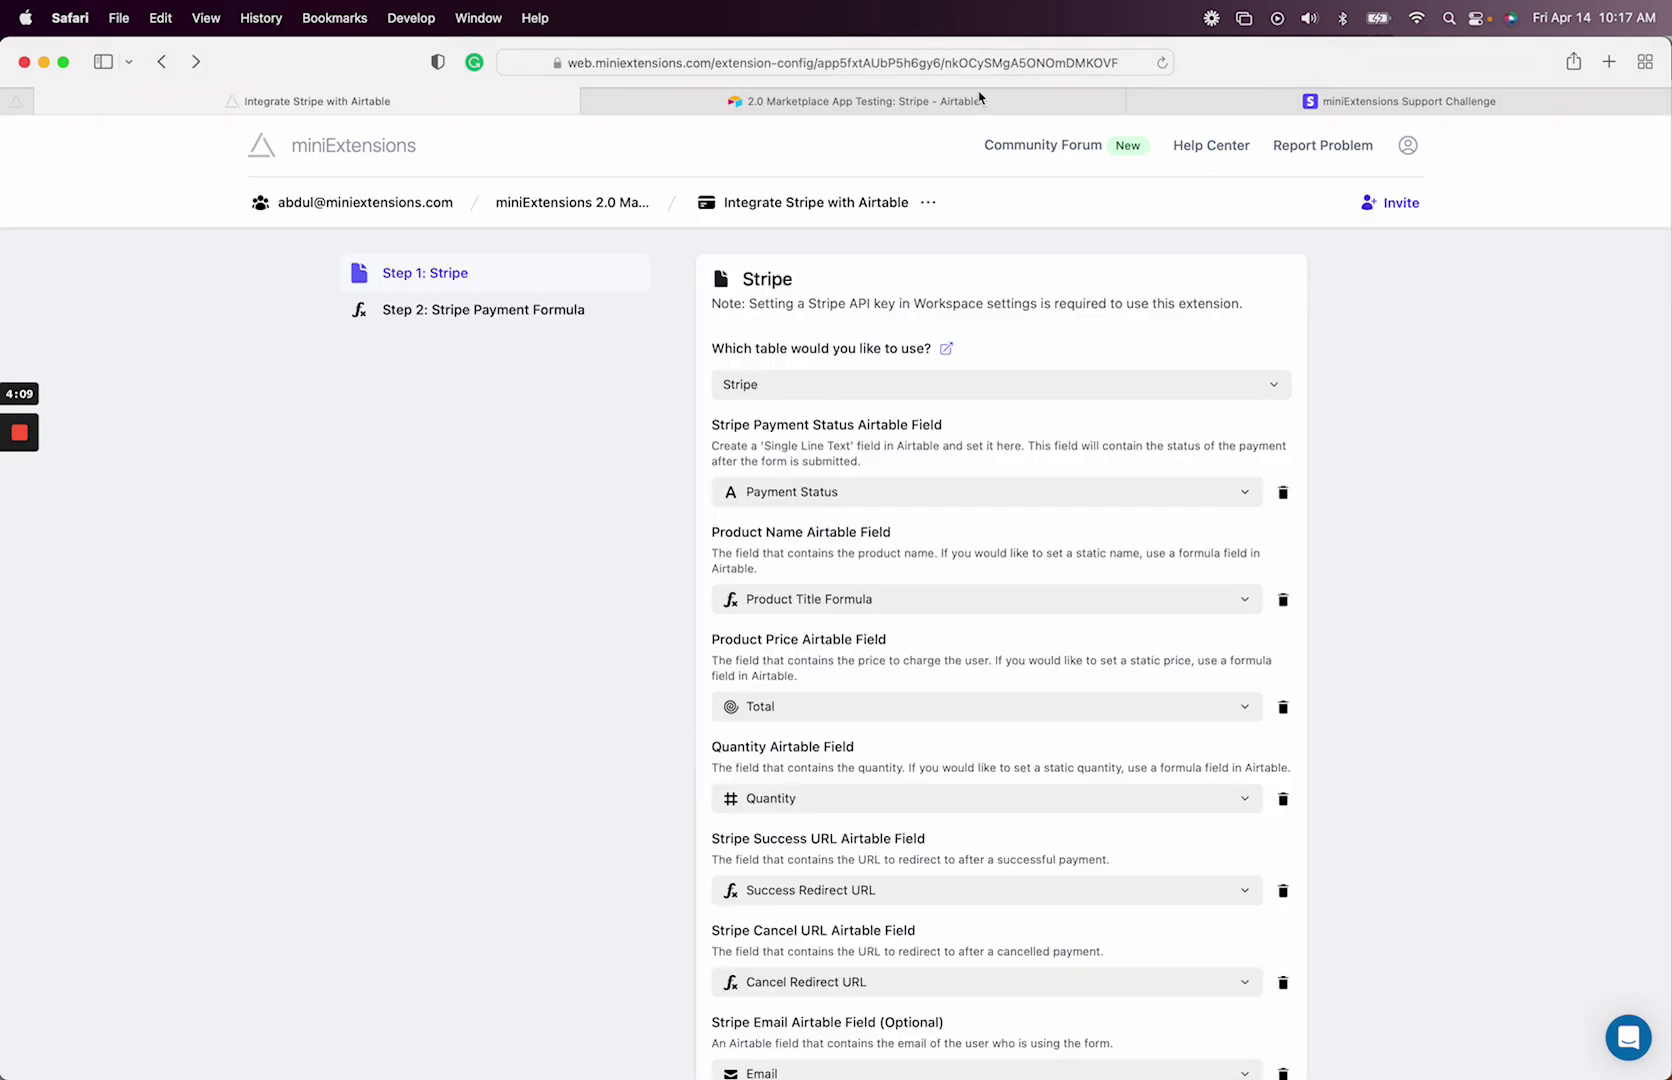
left_click(1250, 104)
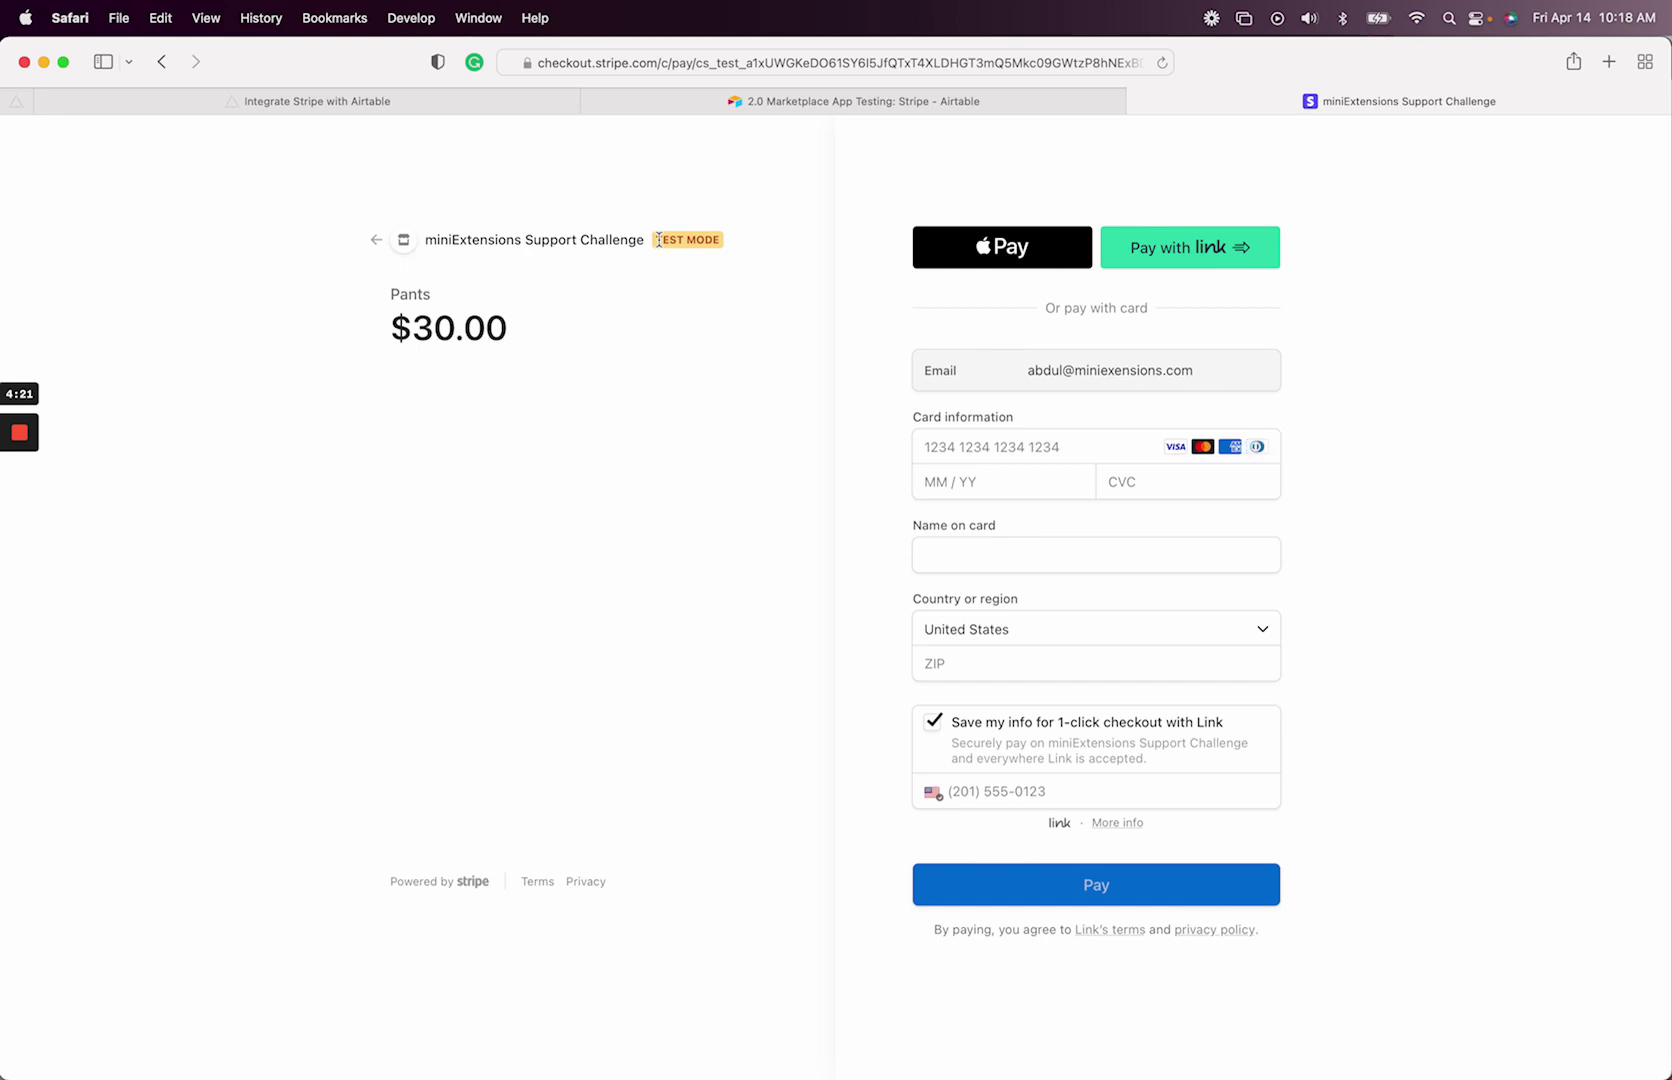
left_click(1028, 447)
type("24242")
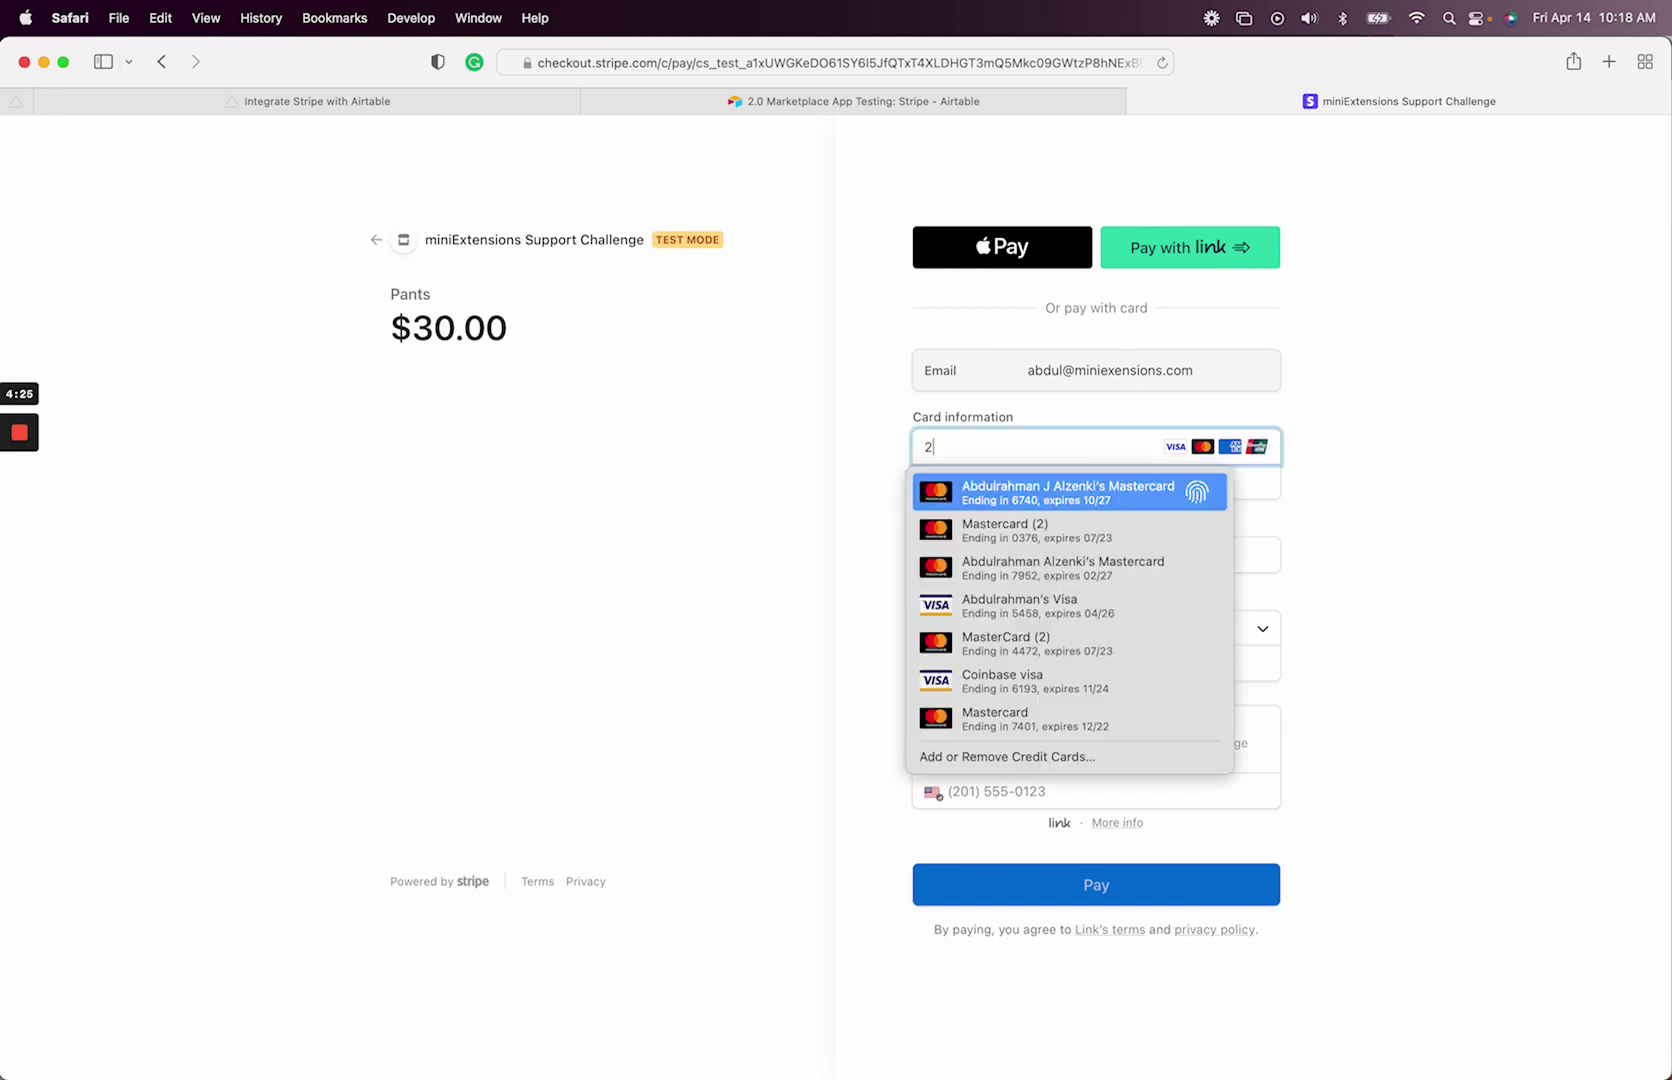
key("super+a")
type("4242424242424242")
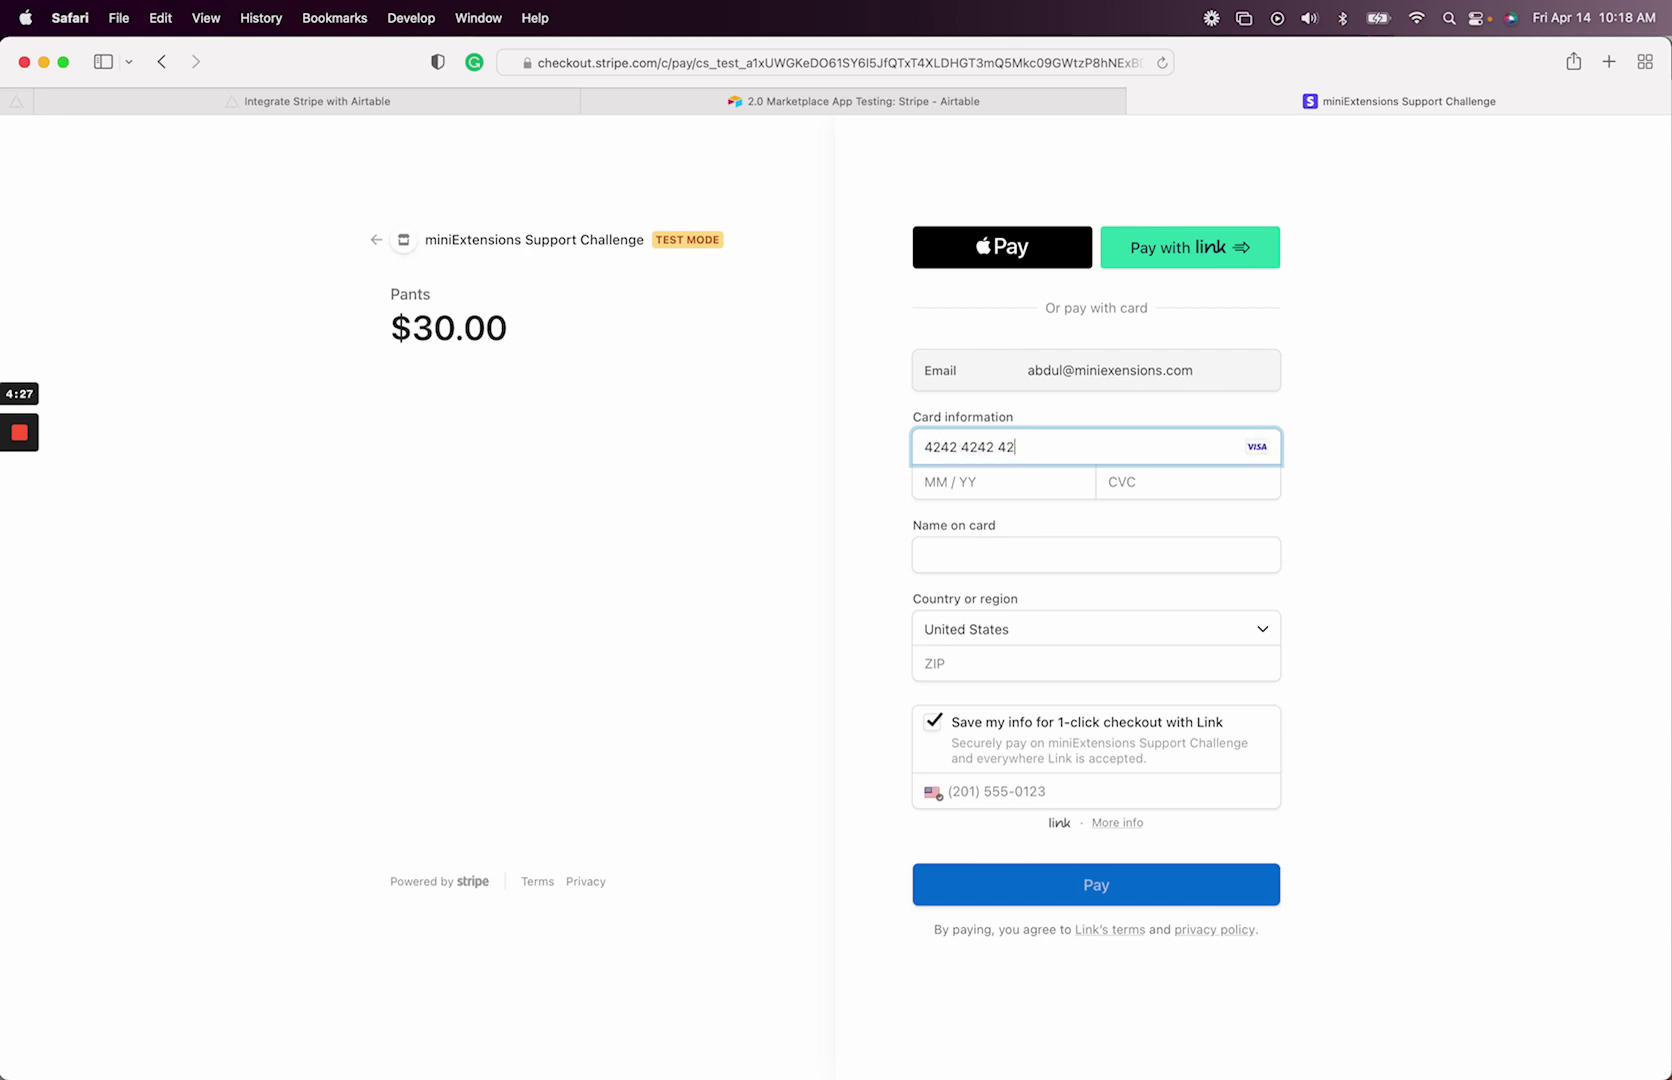
type("0424")
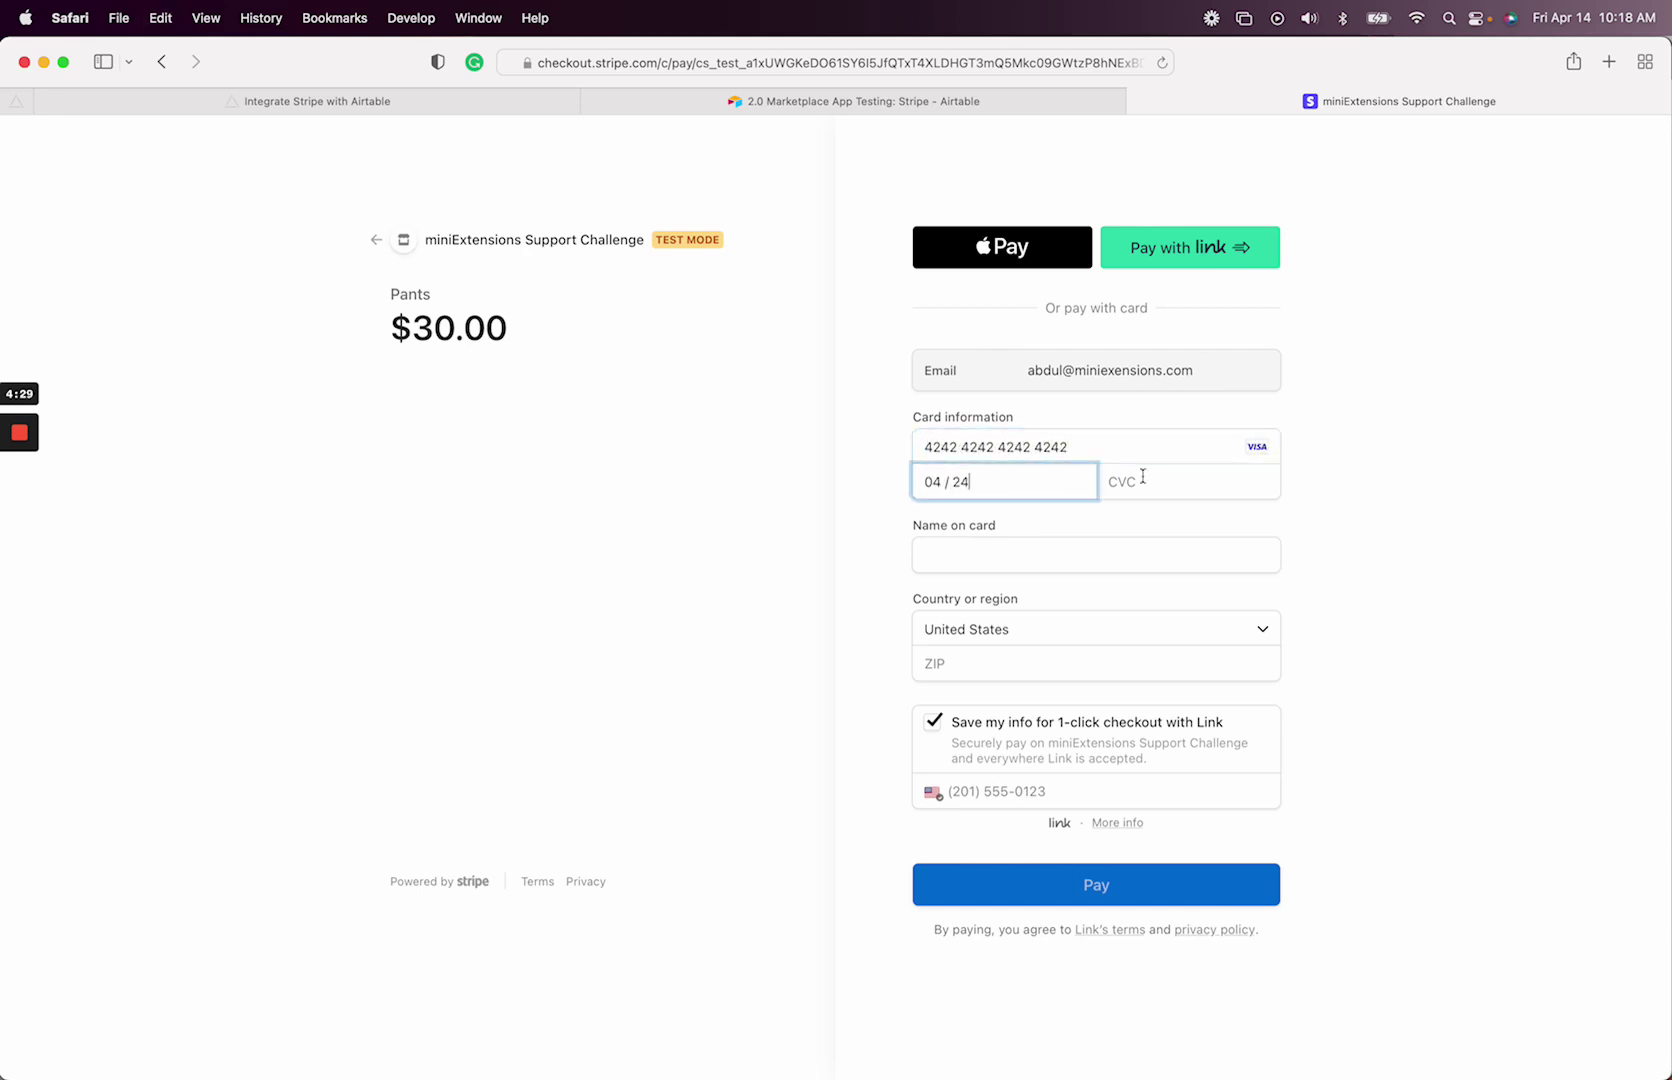
left_click(1140, 477)
type("424")
left_click(958, 552)
type("424242424242")
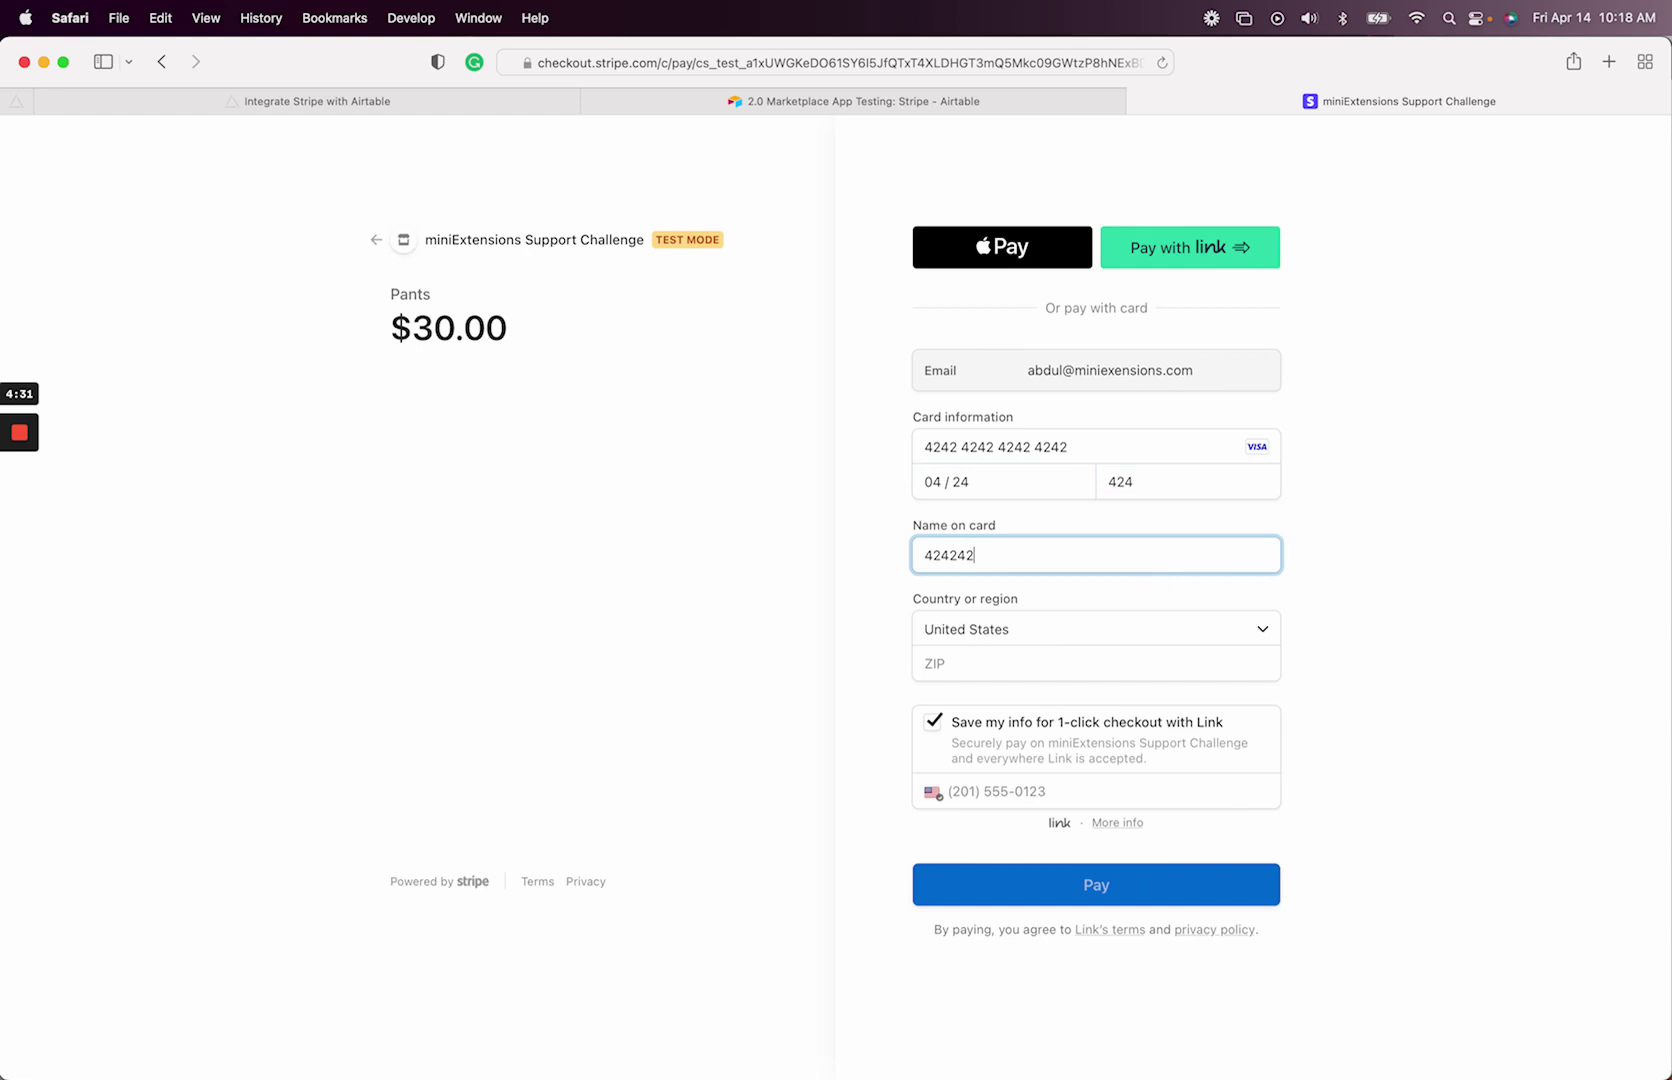
- Enter ZIP 42424, turn off saving payment info, and pay the $30.00 order
left_click(978, 662)
type("42424")
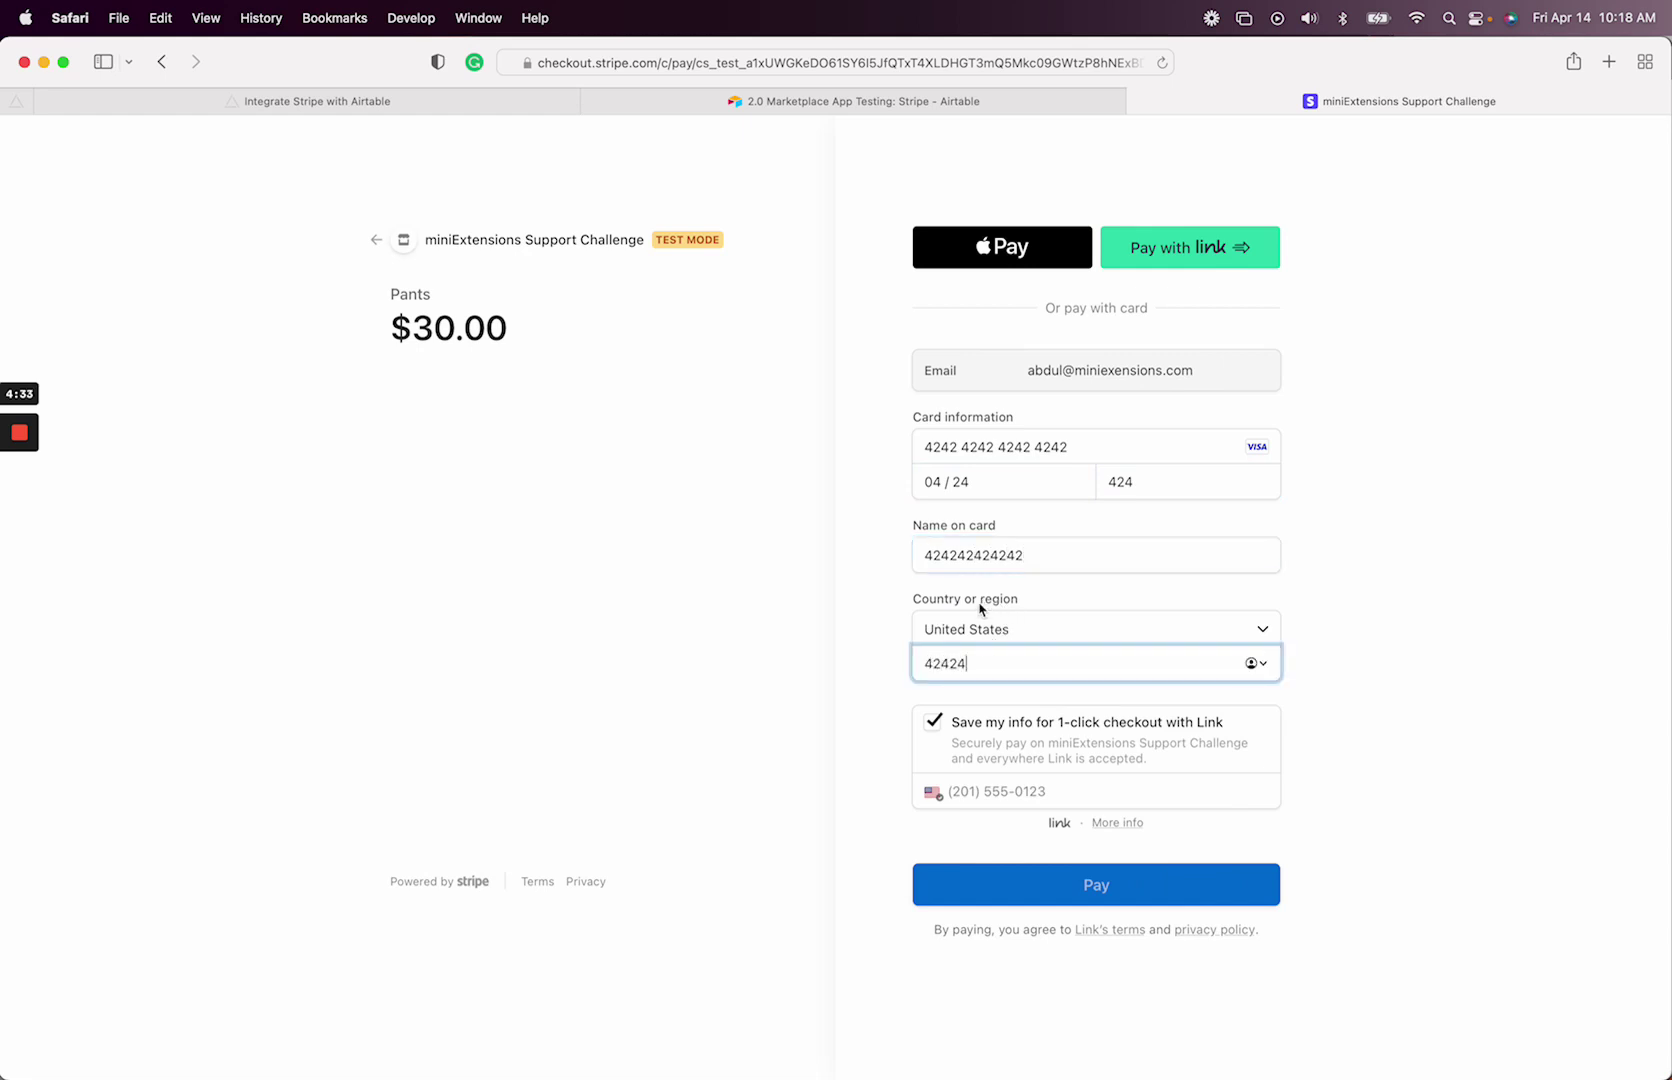
left_click(932, 721)
left_click(1032, 824)
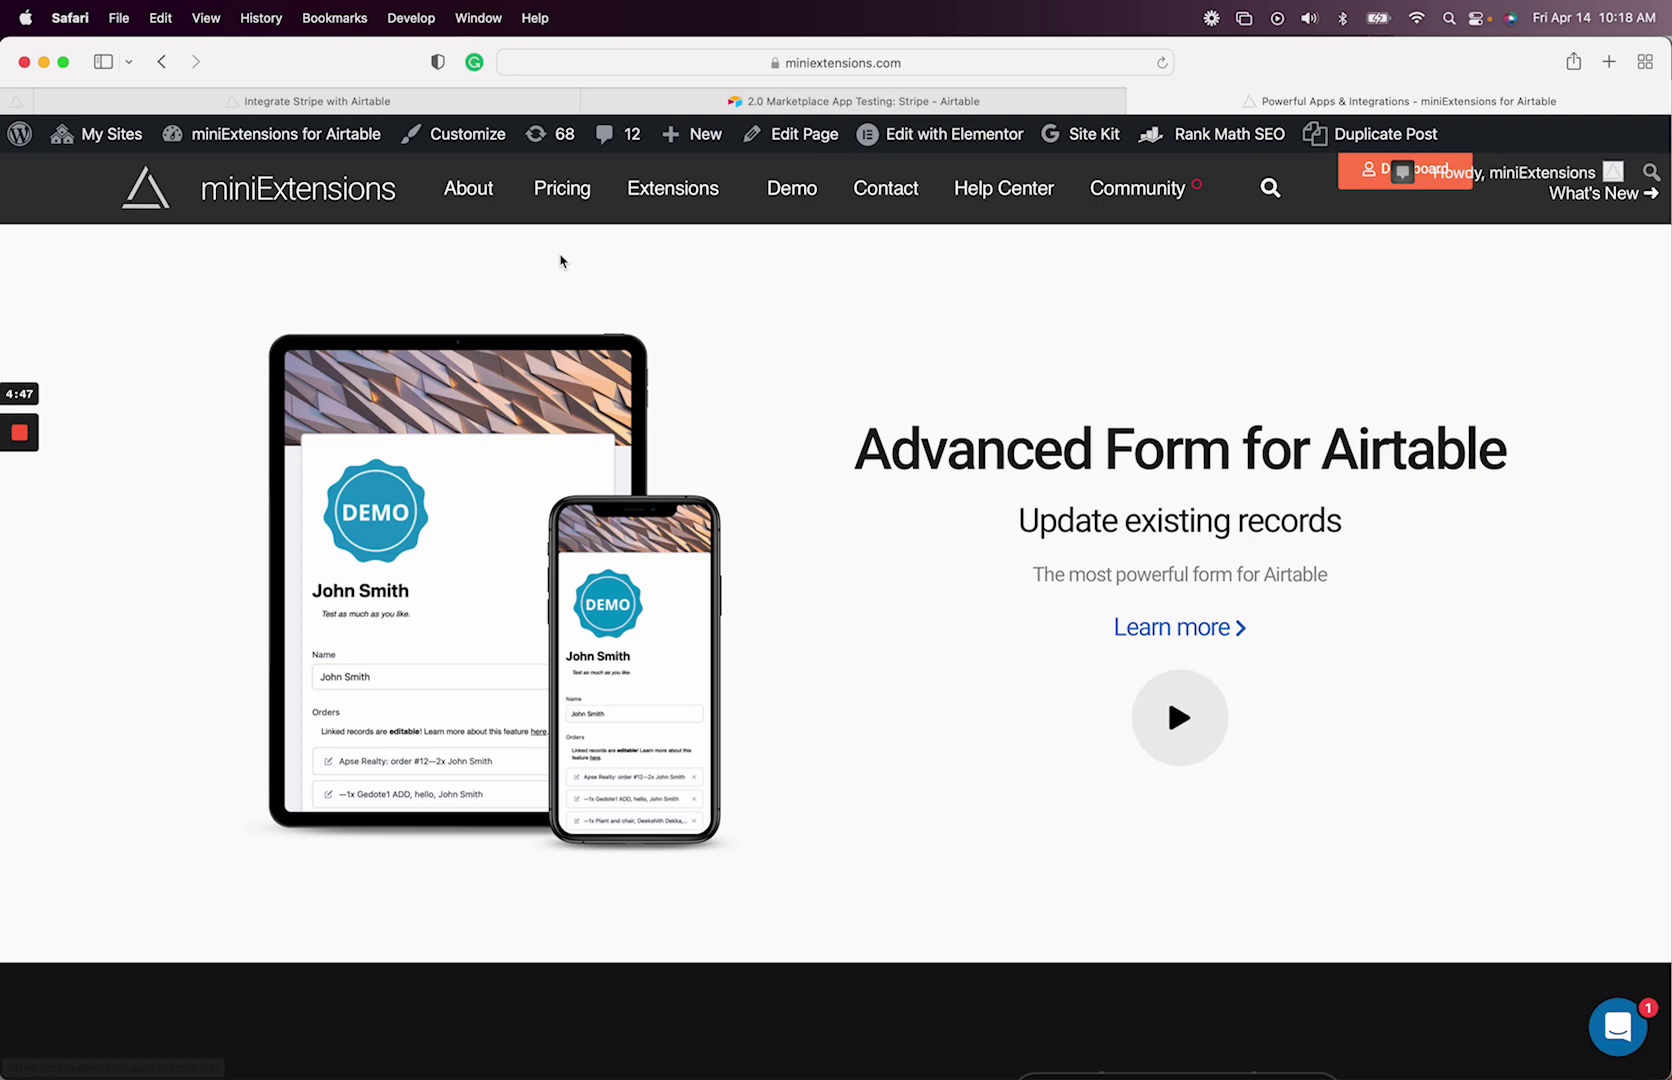
- Check that the new $30.00 Pants record's Payment Status reads paid and select its email
left_click(855, 101)
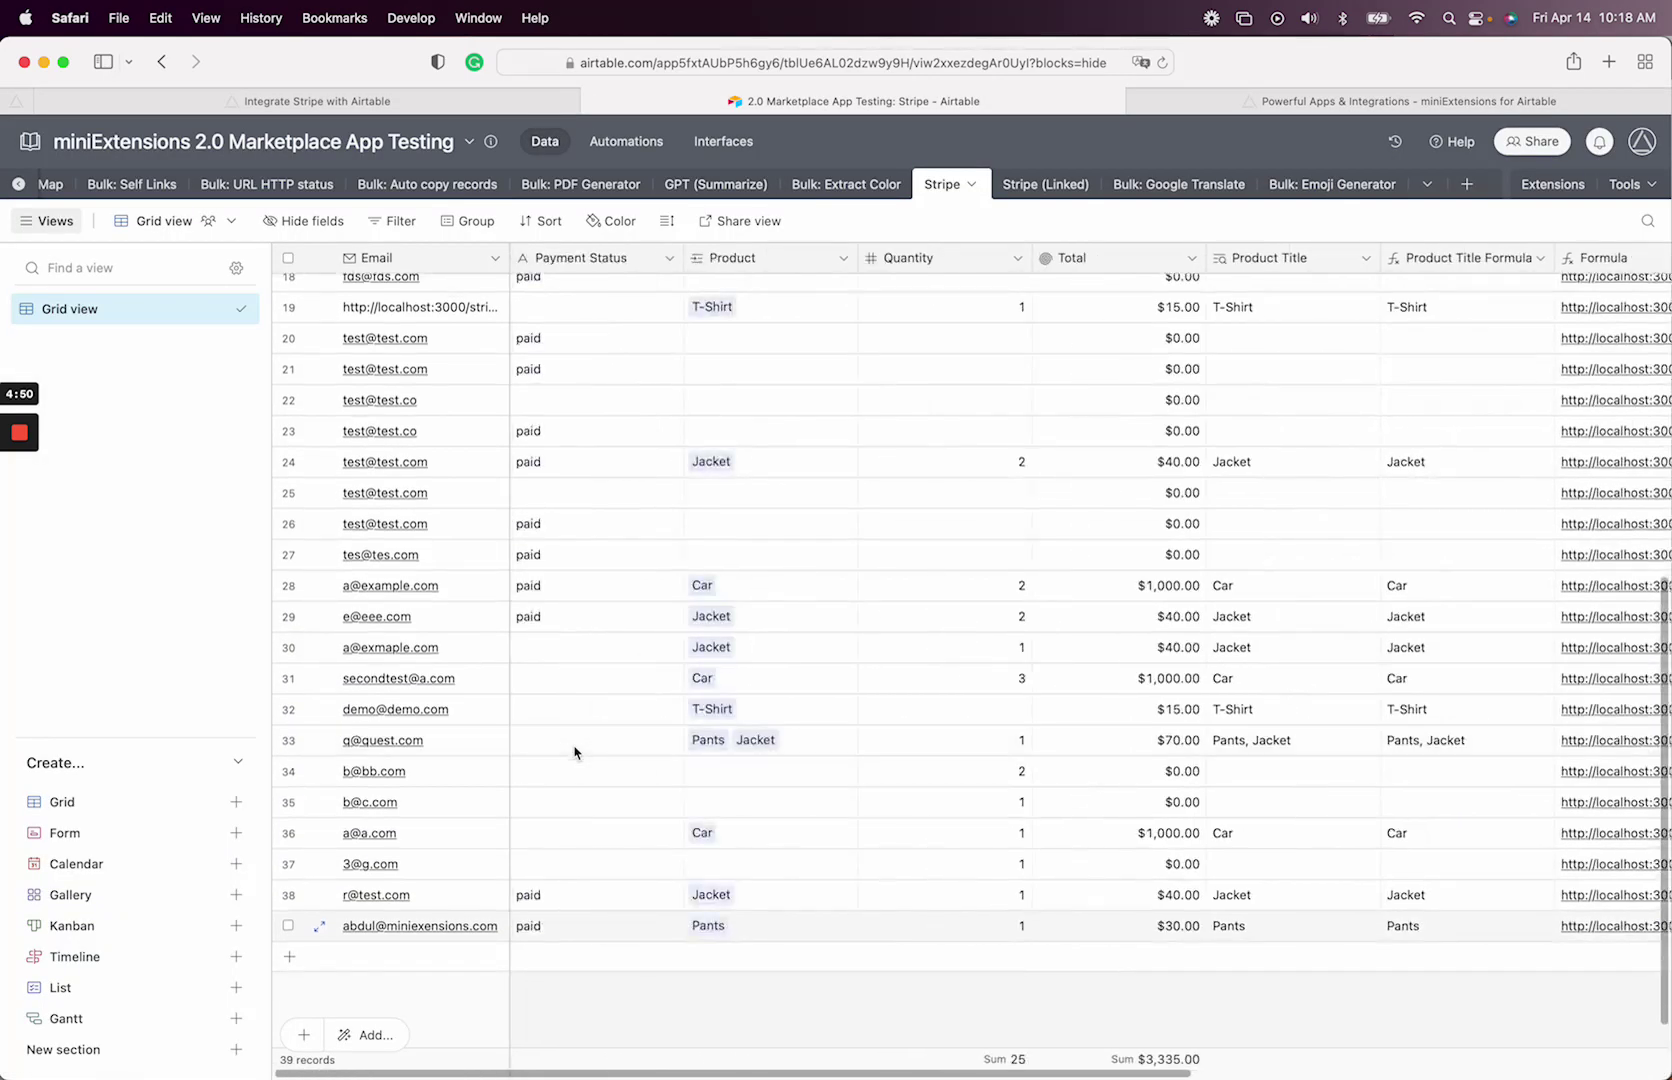
left_click(570, 930)
scroll(750, 925, "right", 5)
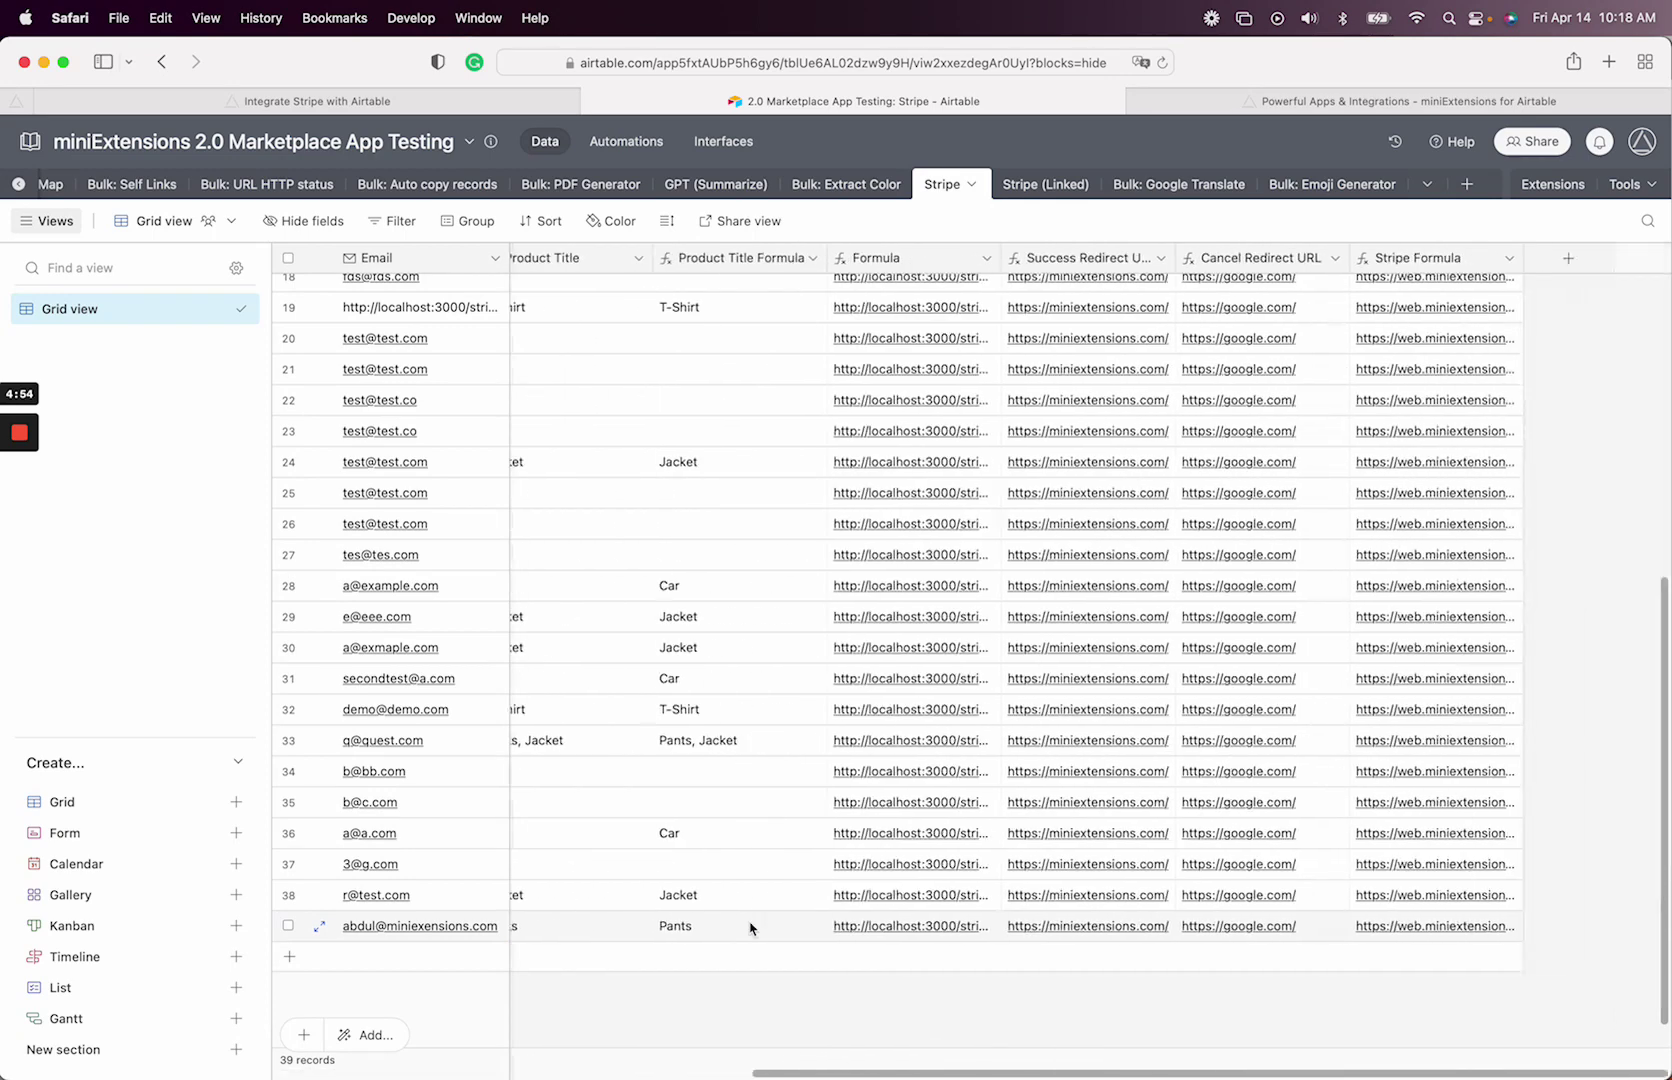
scroll(750, 925, "left", 5)
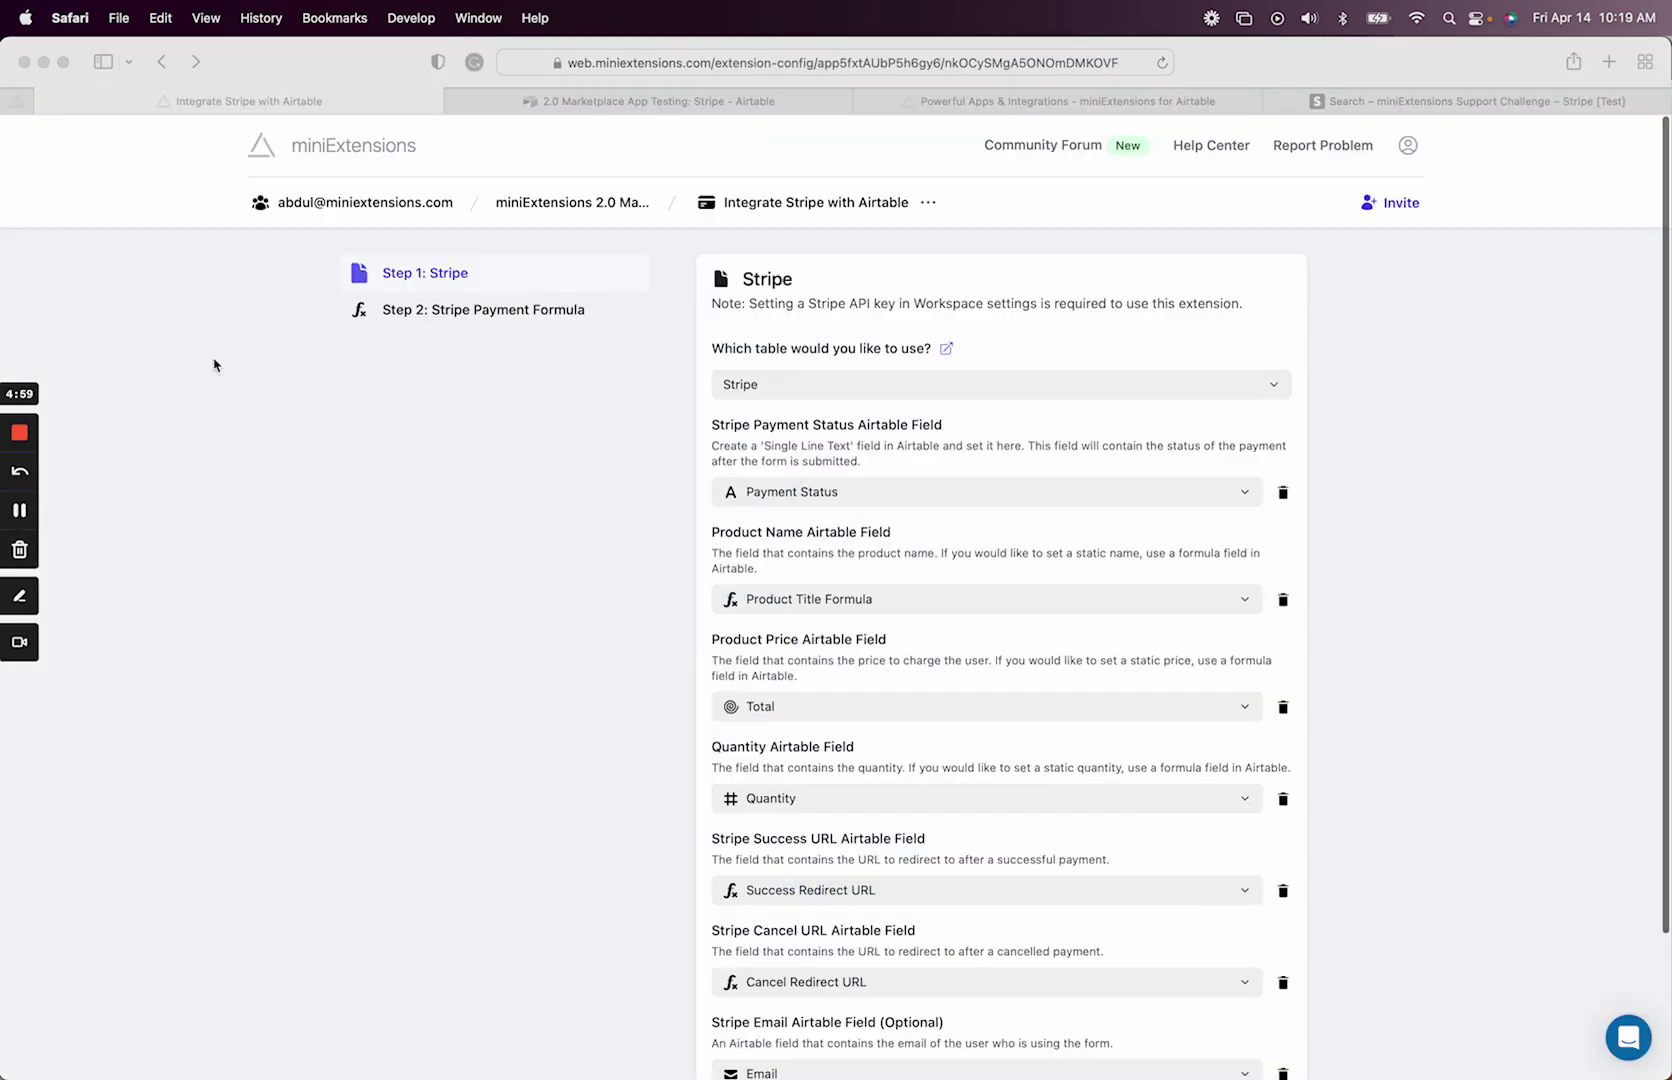
left_click(632, 101)
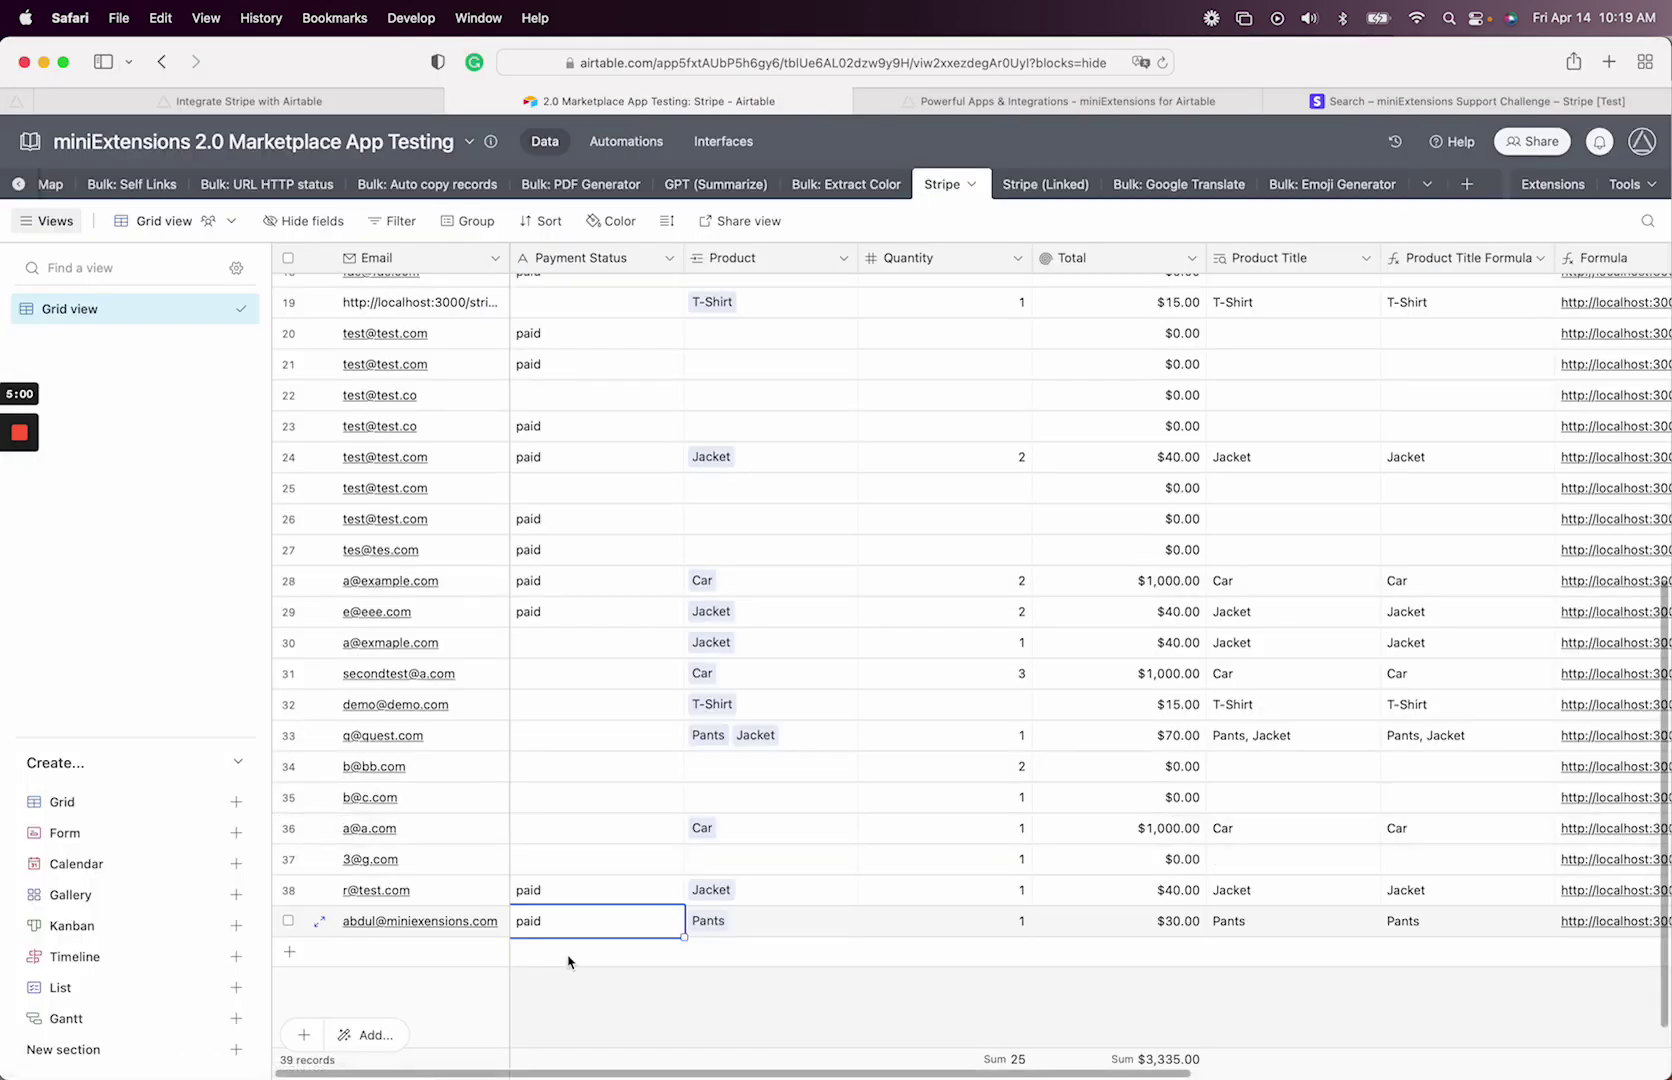
left_click(592, 990)
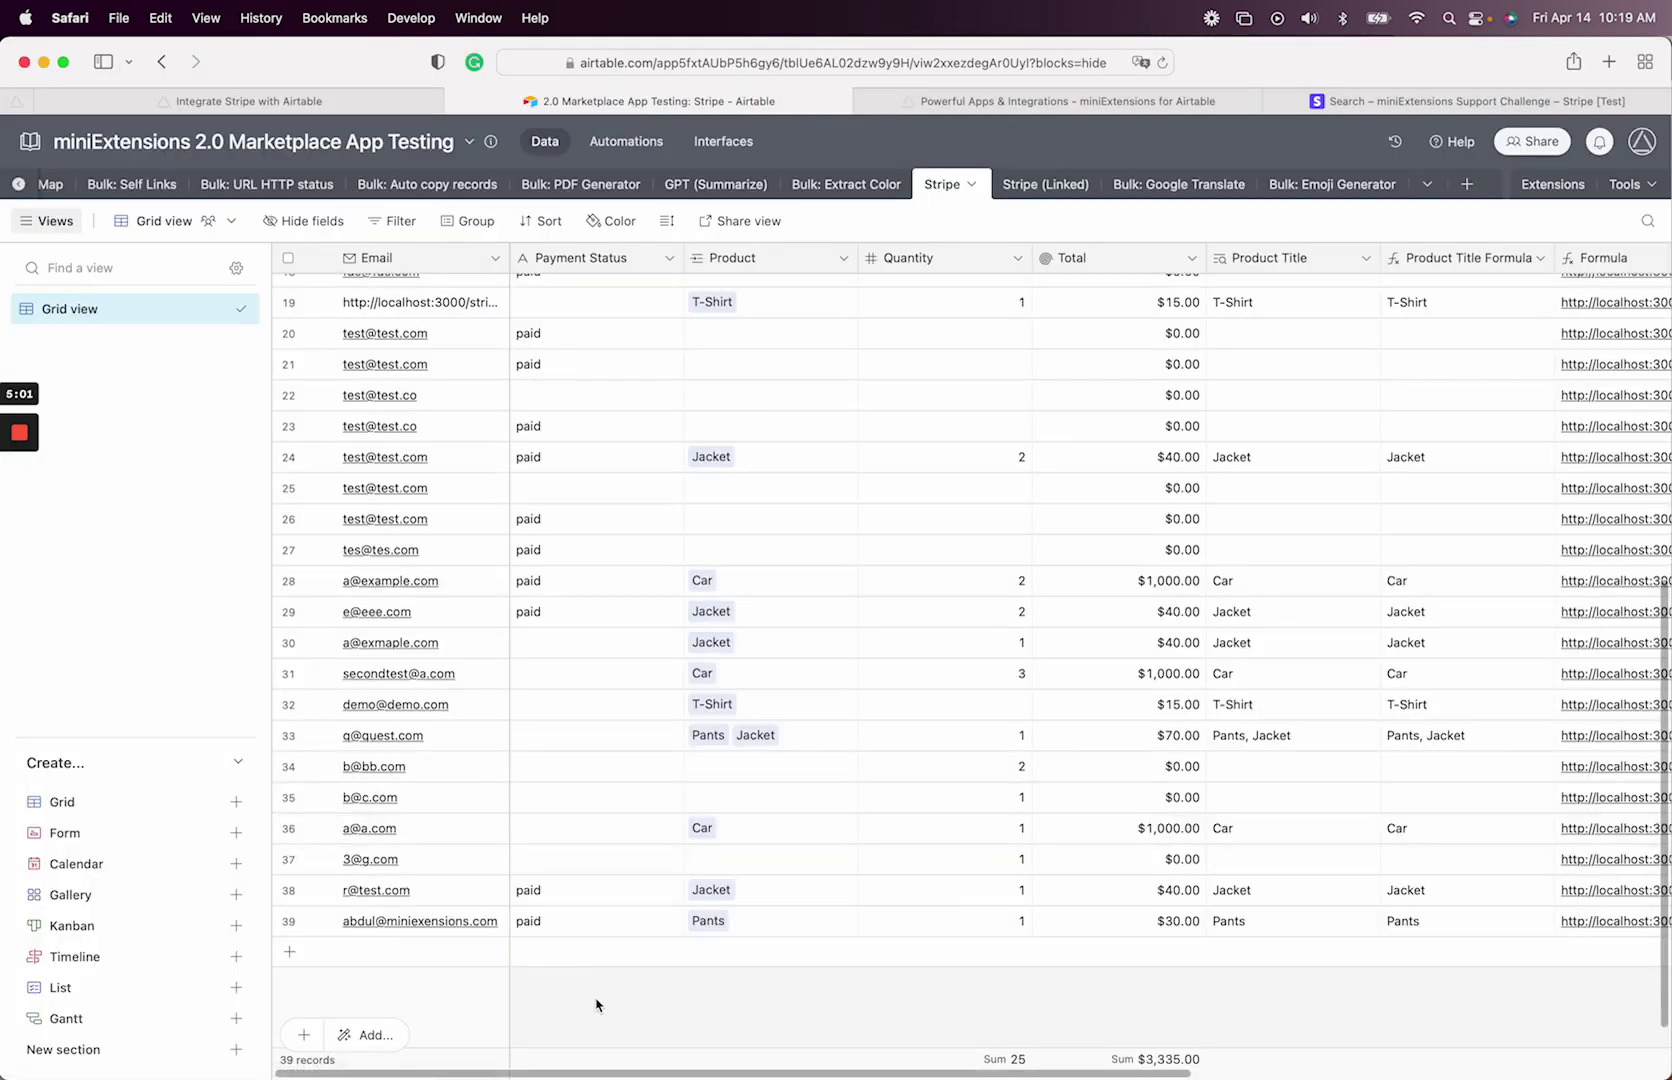
left_click(503, 931)
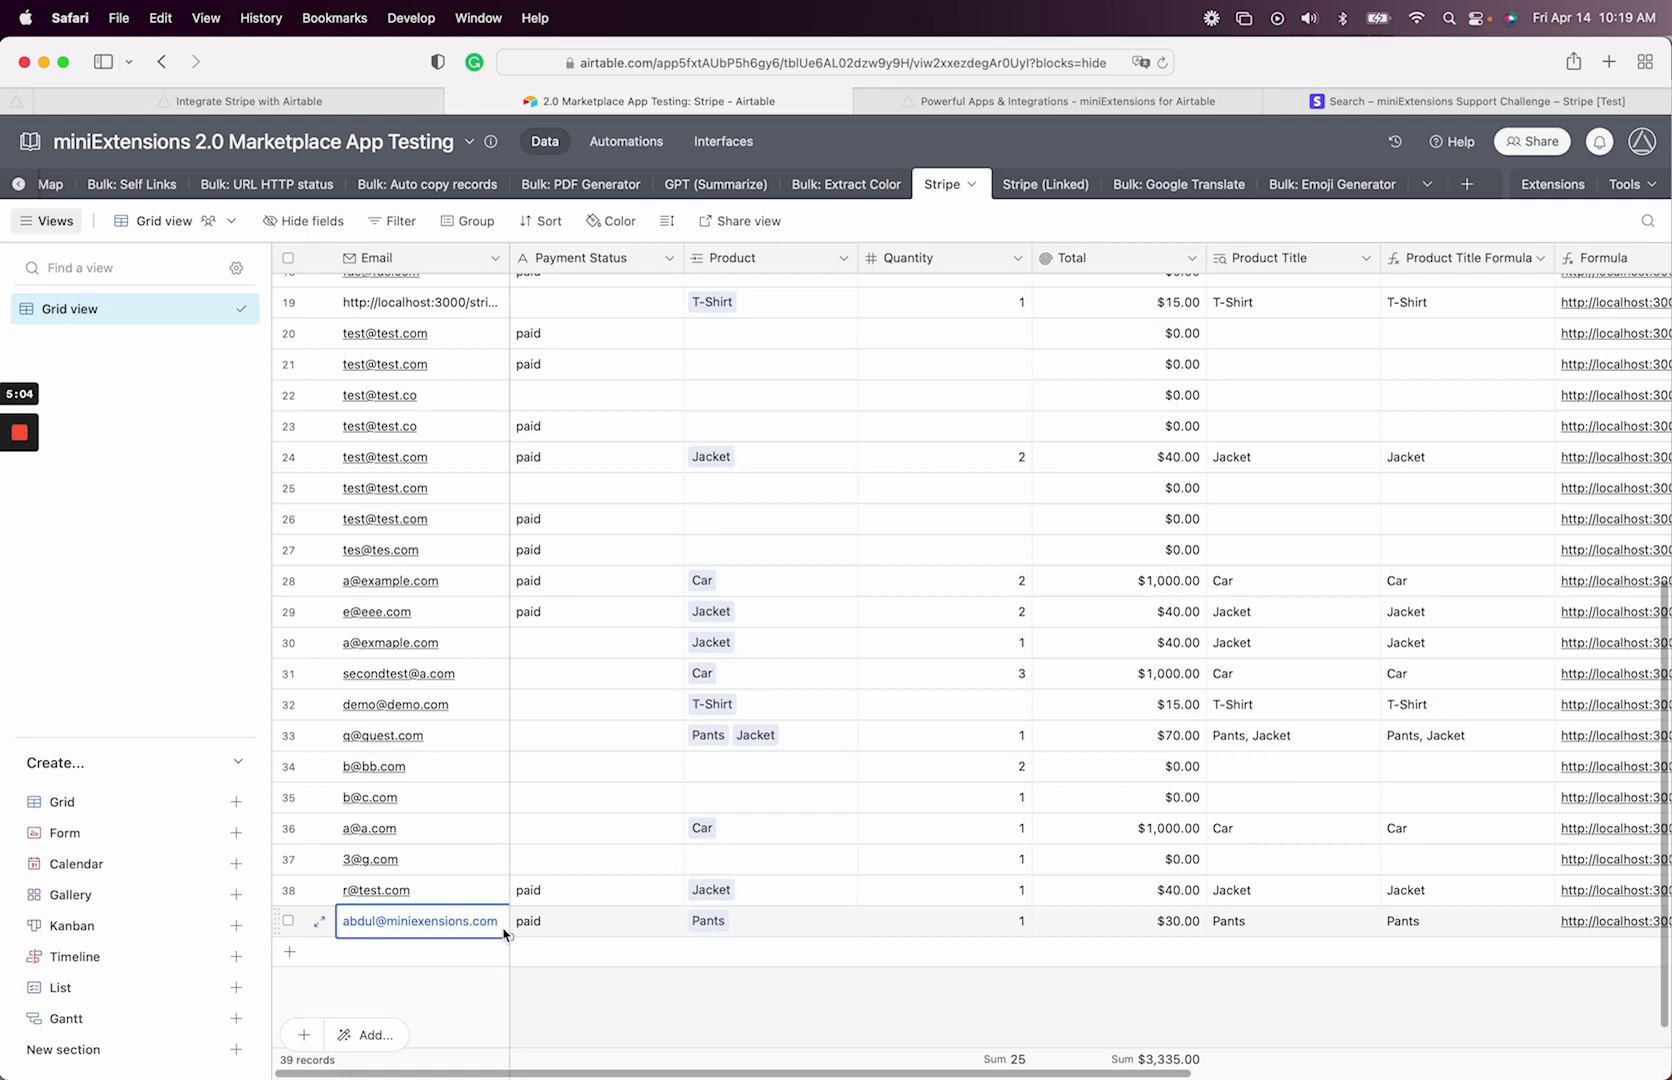
- Search Stripe for the record's customer email to confirm the $30.00 succeeded payment, then return to Airtable
key("super+c")
left_click(1440, 101)
left_click(763, 140)
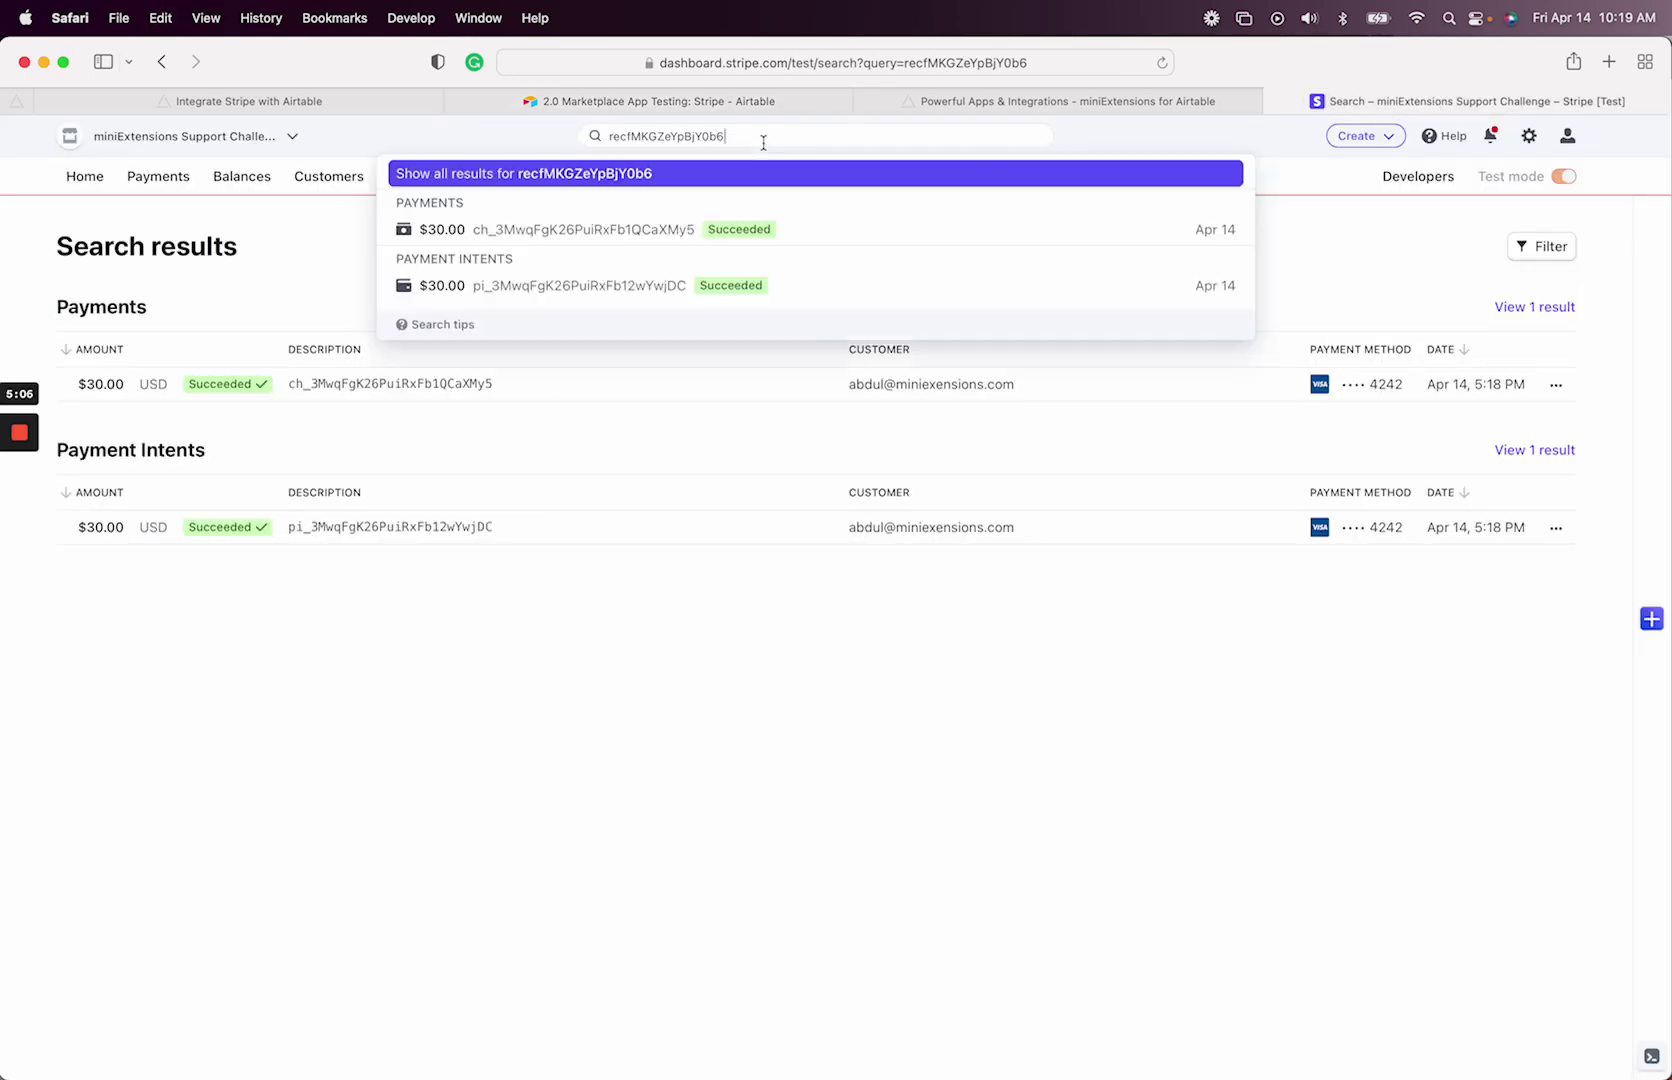
key("super+a")
key("super+v")
key("Return")
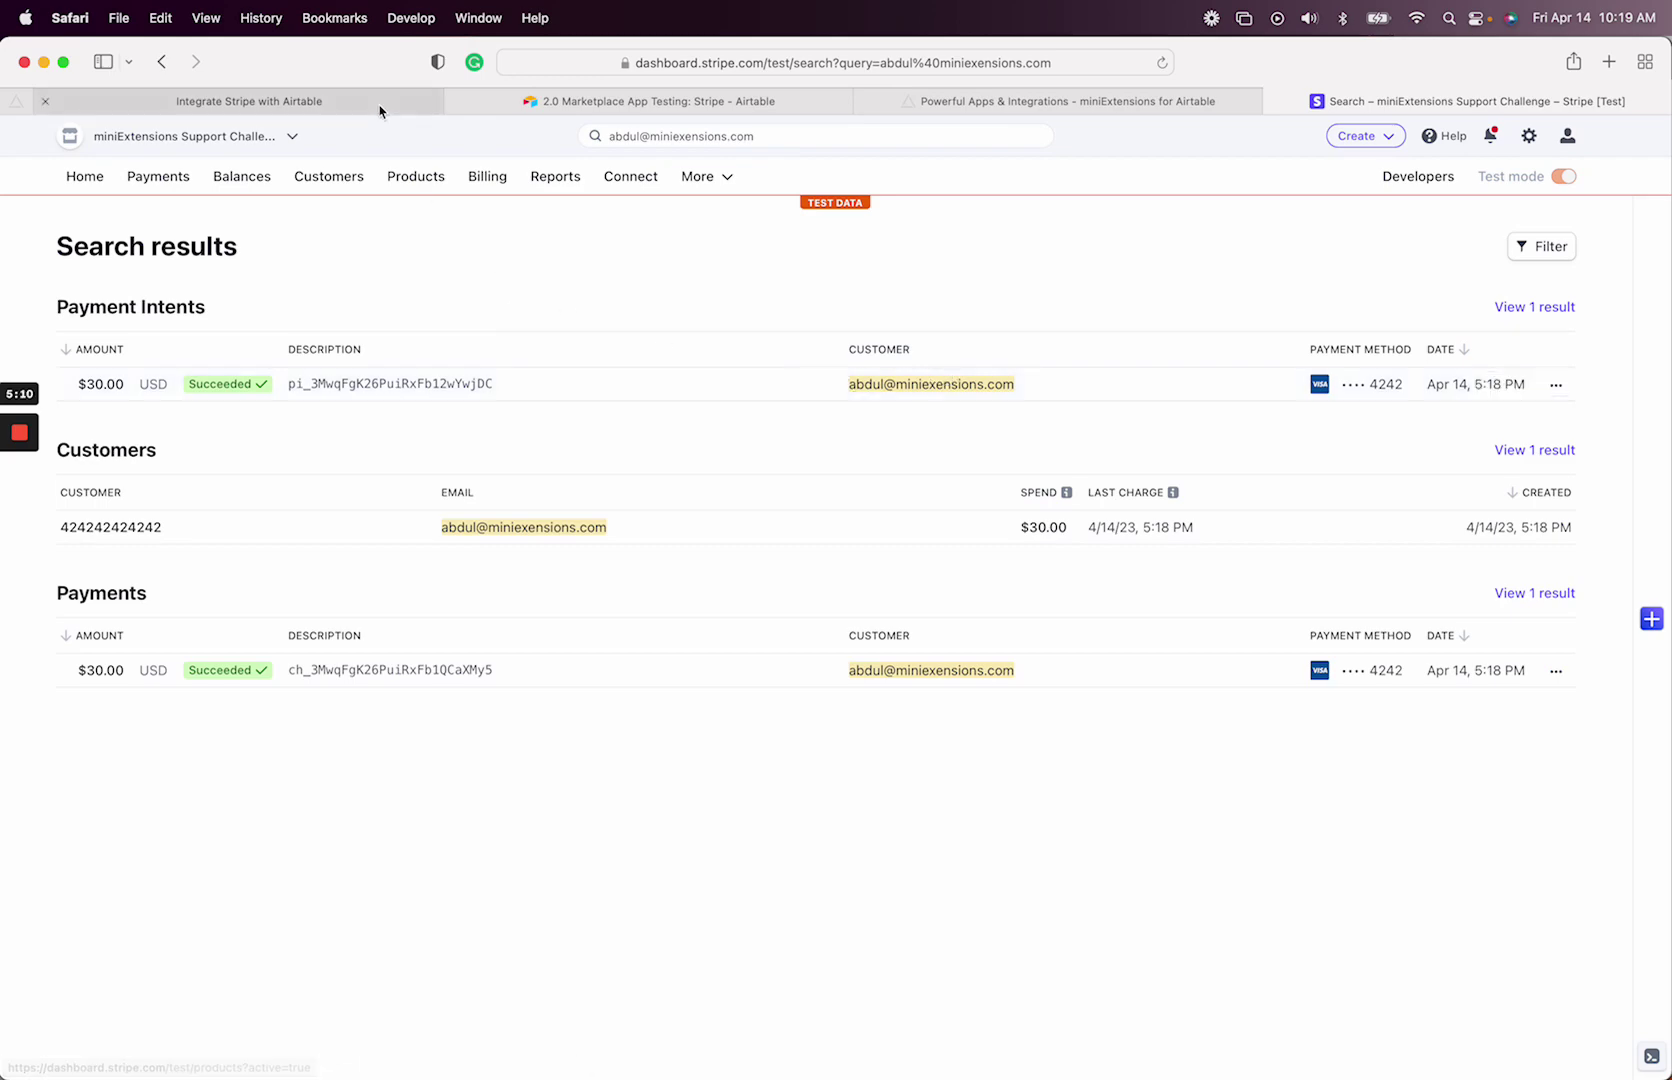
mouse_move(380, 110)
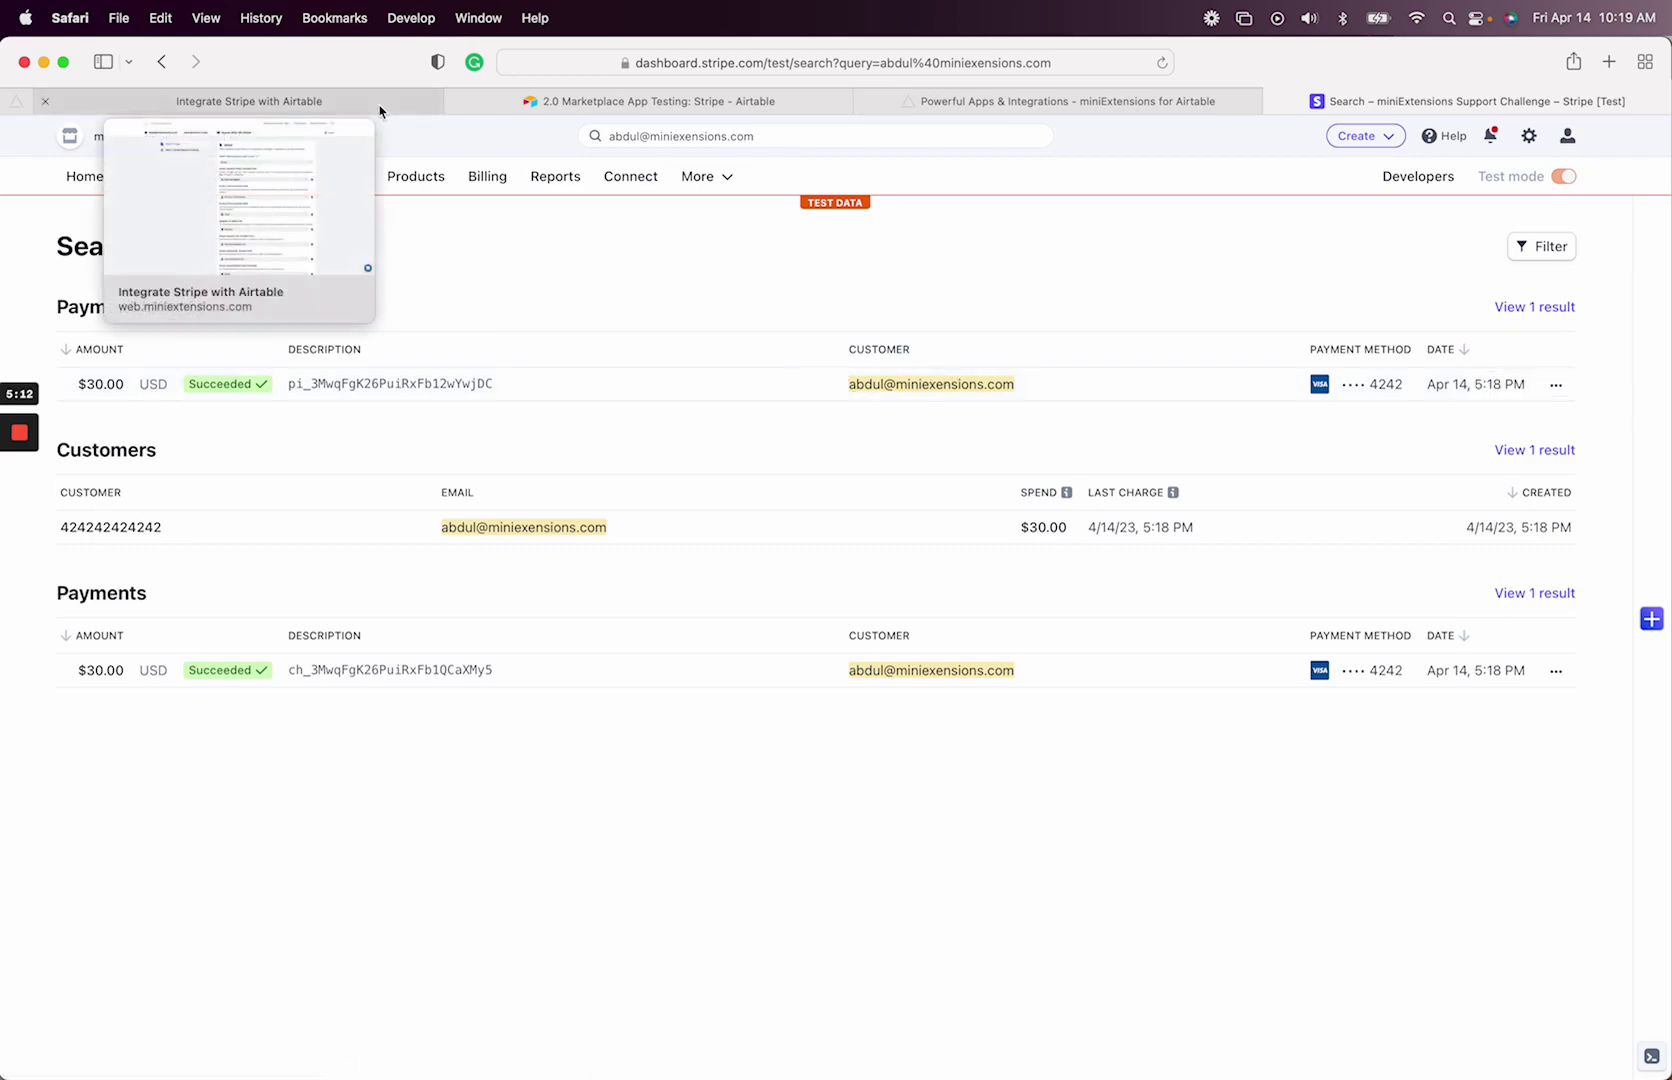
left_click(536, 105)
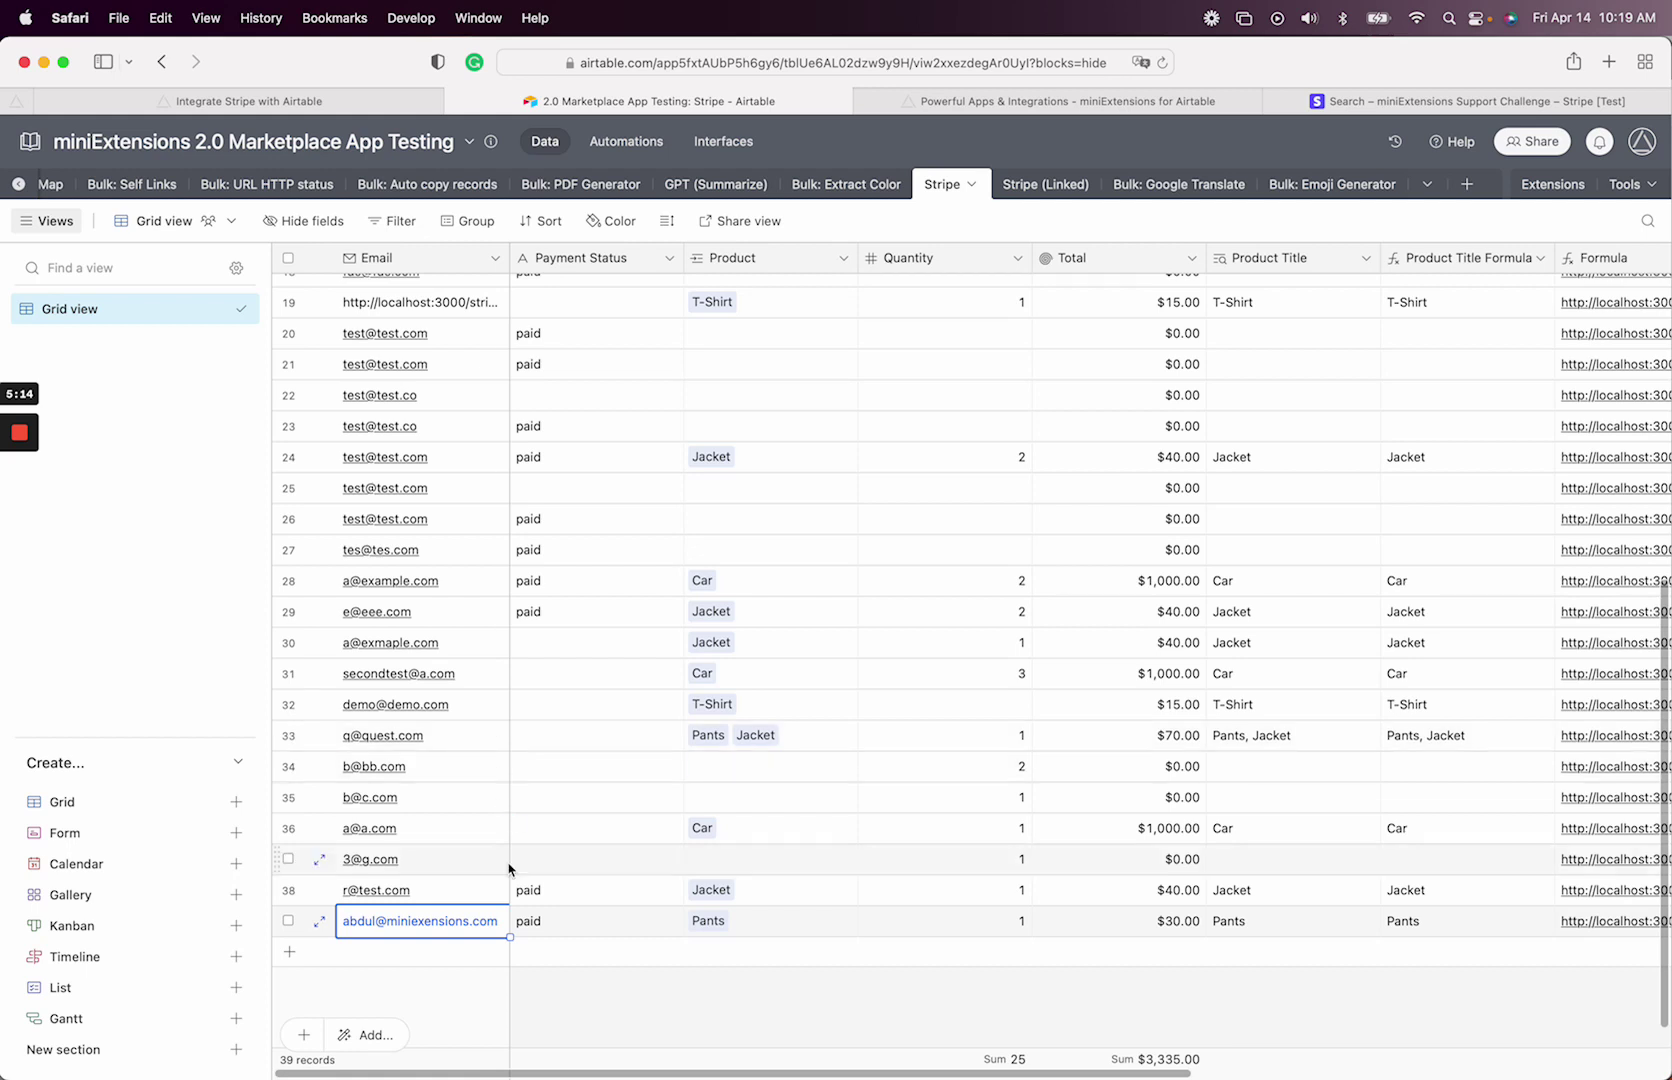
- Copy the paid Pants record's Payment Status cell URL into a new tab and select its record ID
right_click(578, 922)
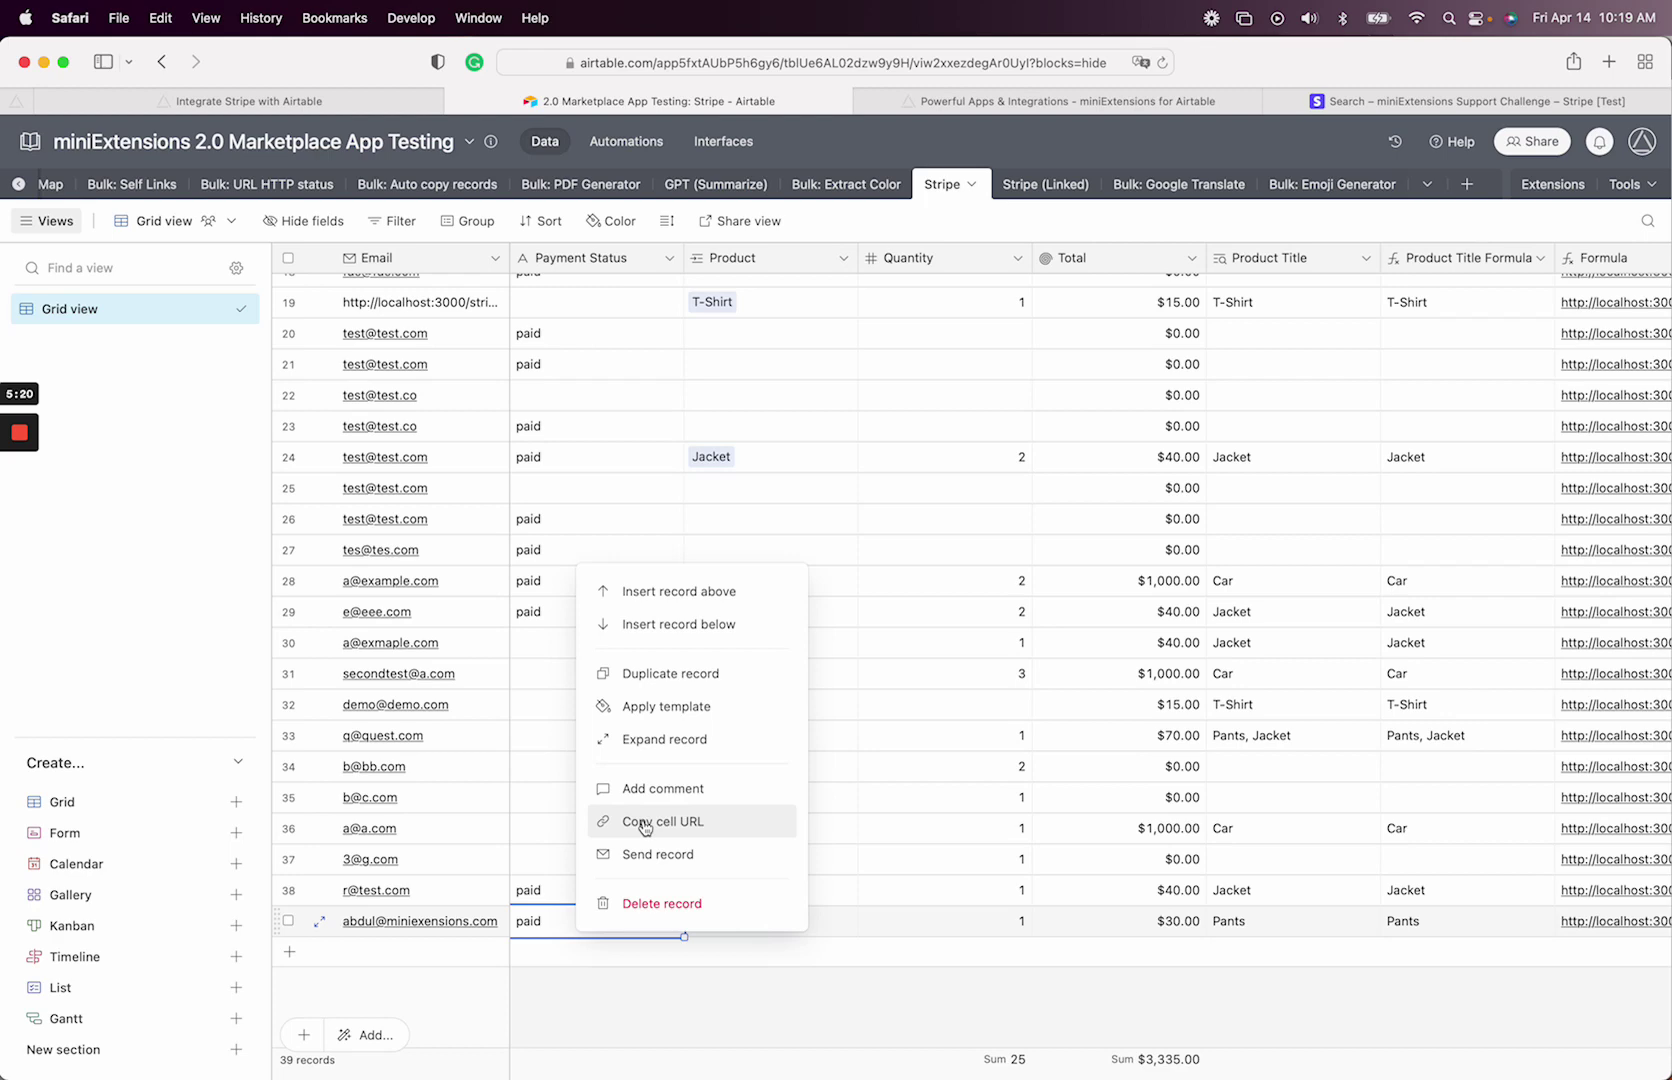
left_click(645, 826)
key("super+t")
key("super+v")
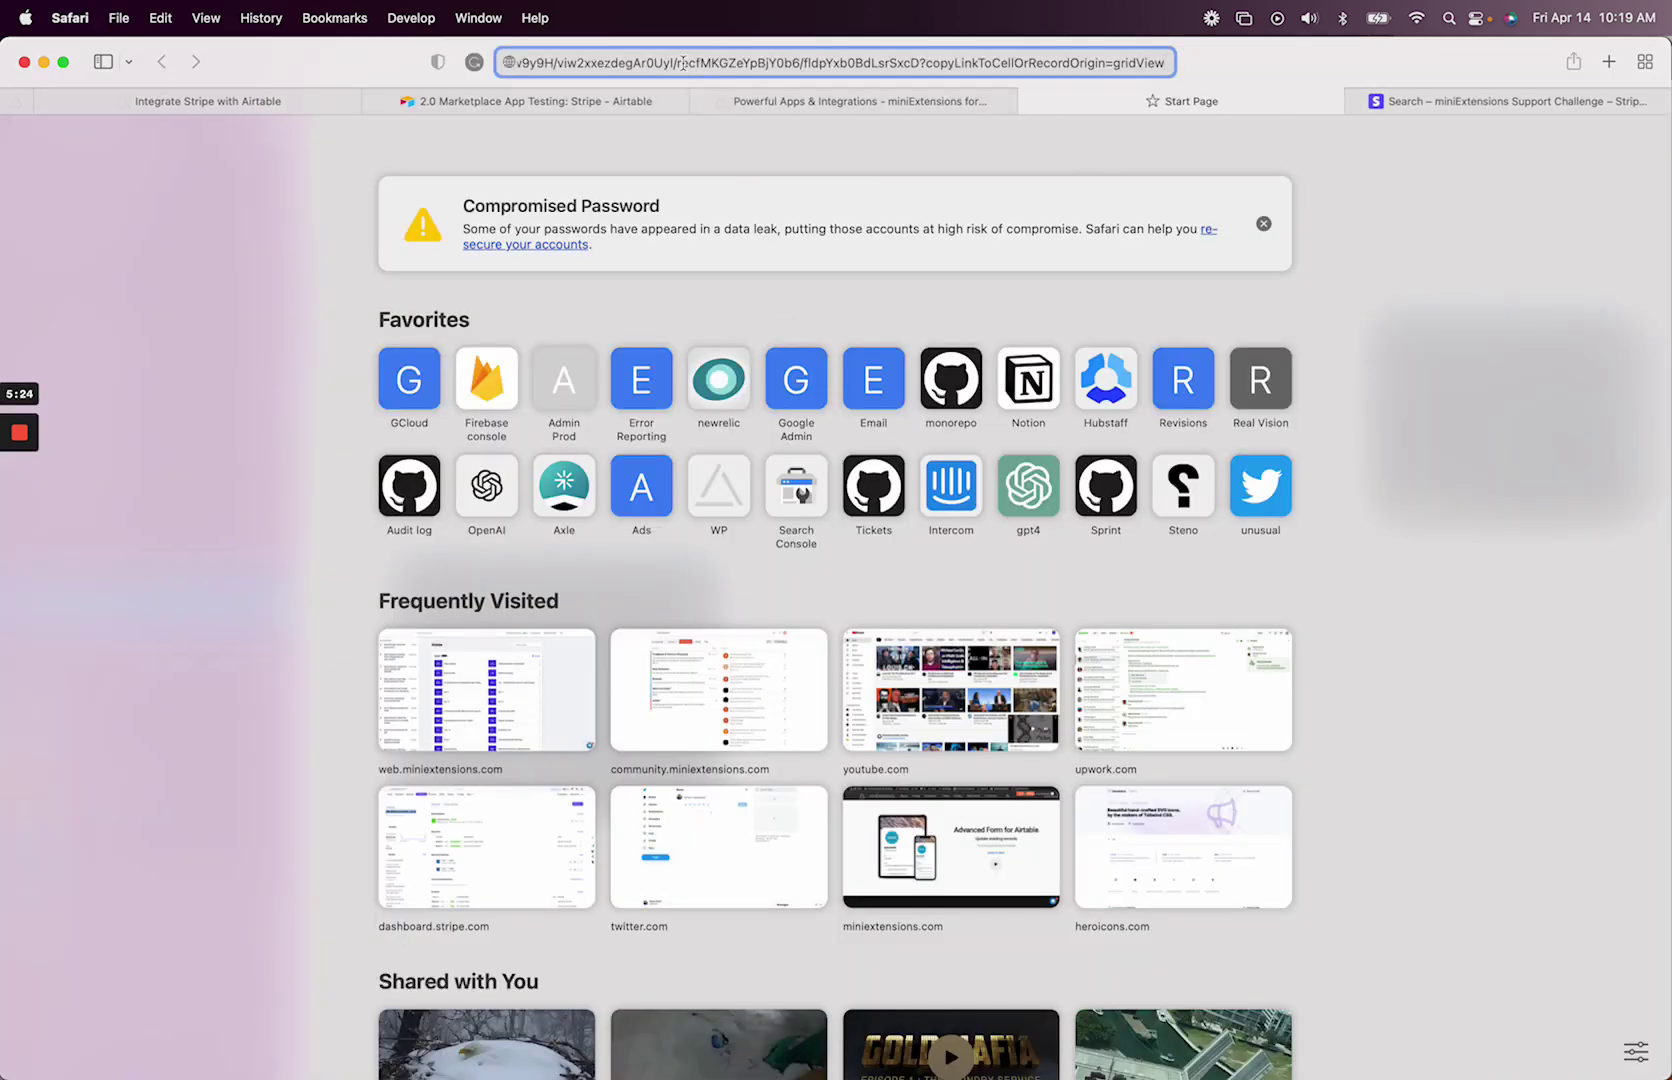
double_click(714, 62)
- Close the scratch tab and search Stripe for record ID recfMKGZeYpBjY0b6
key("super+w")
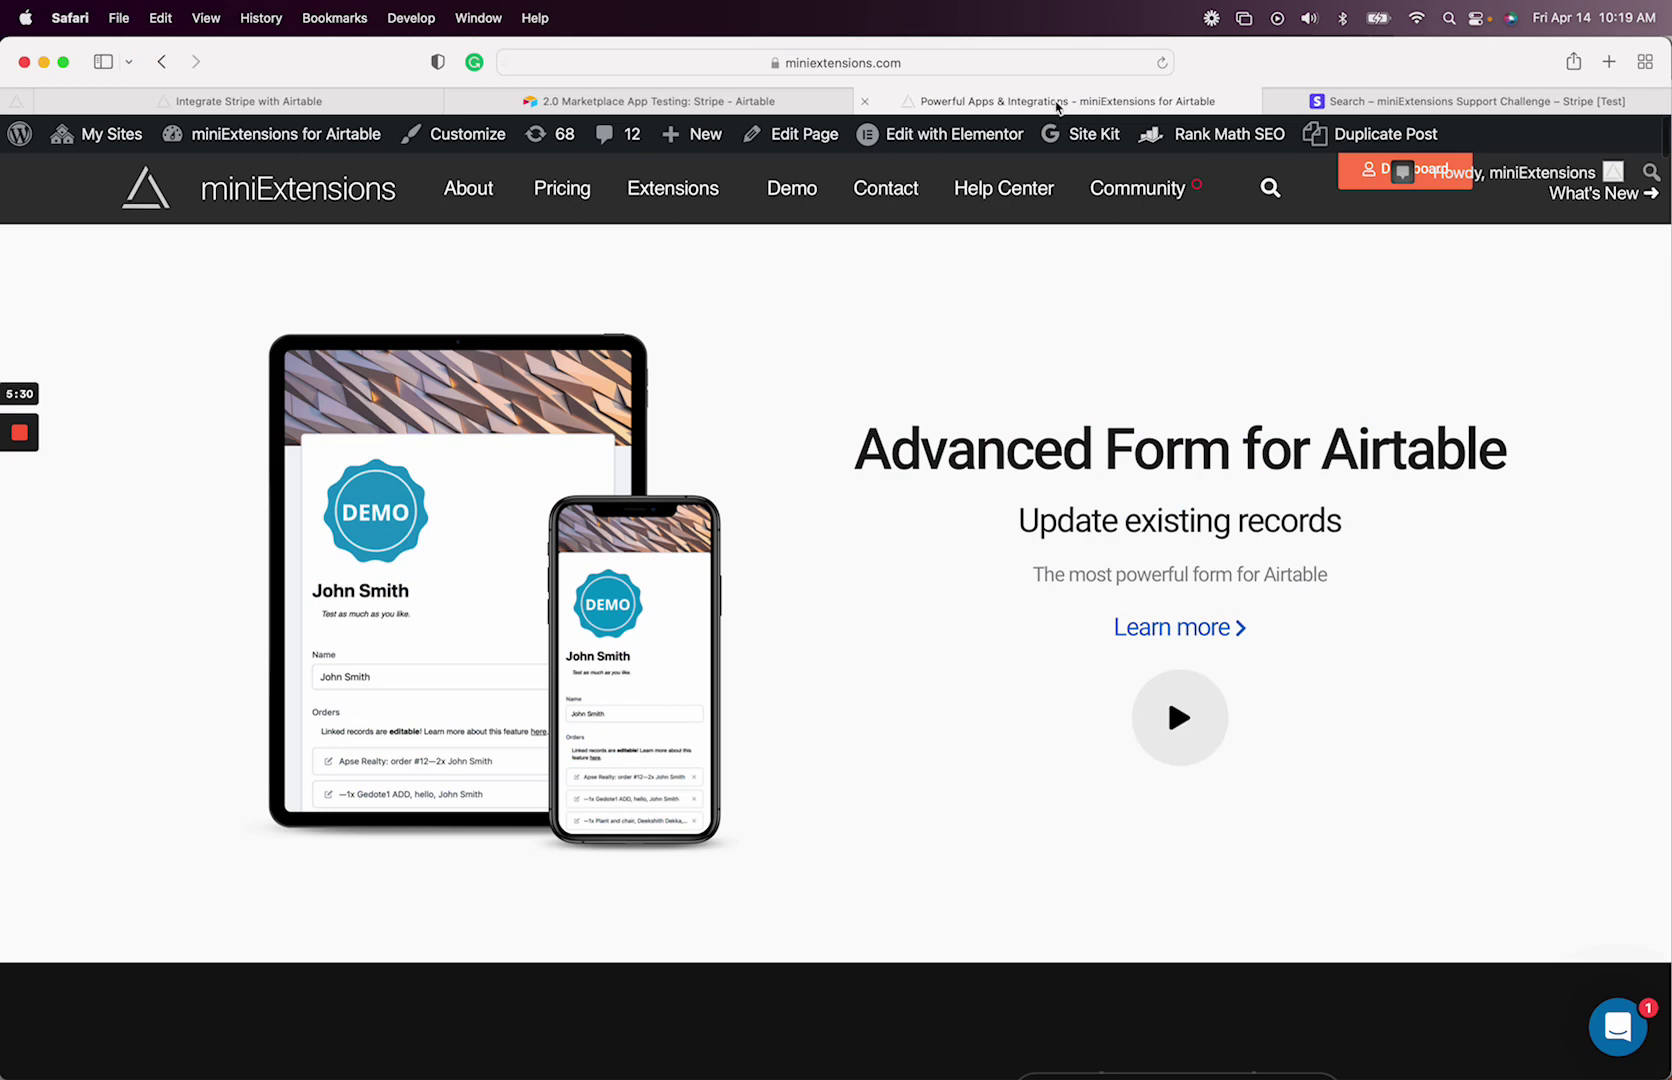
left_click(1367, 104)
left_click(766, 141)
key("super+a")
key("super+v")
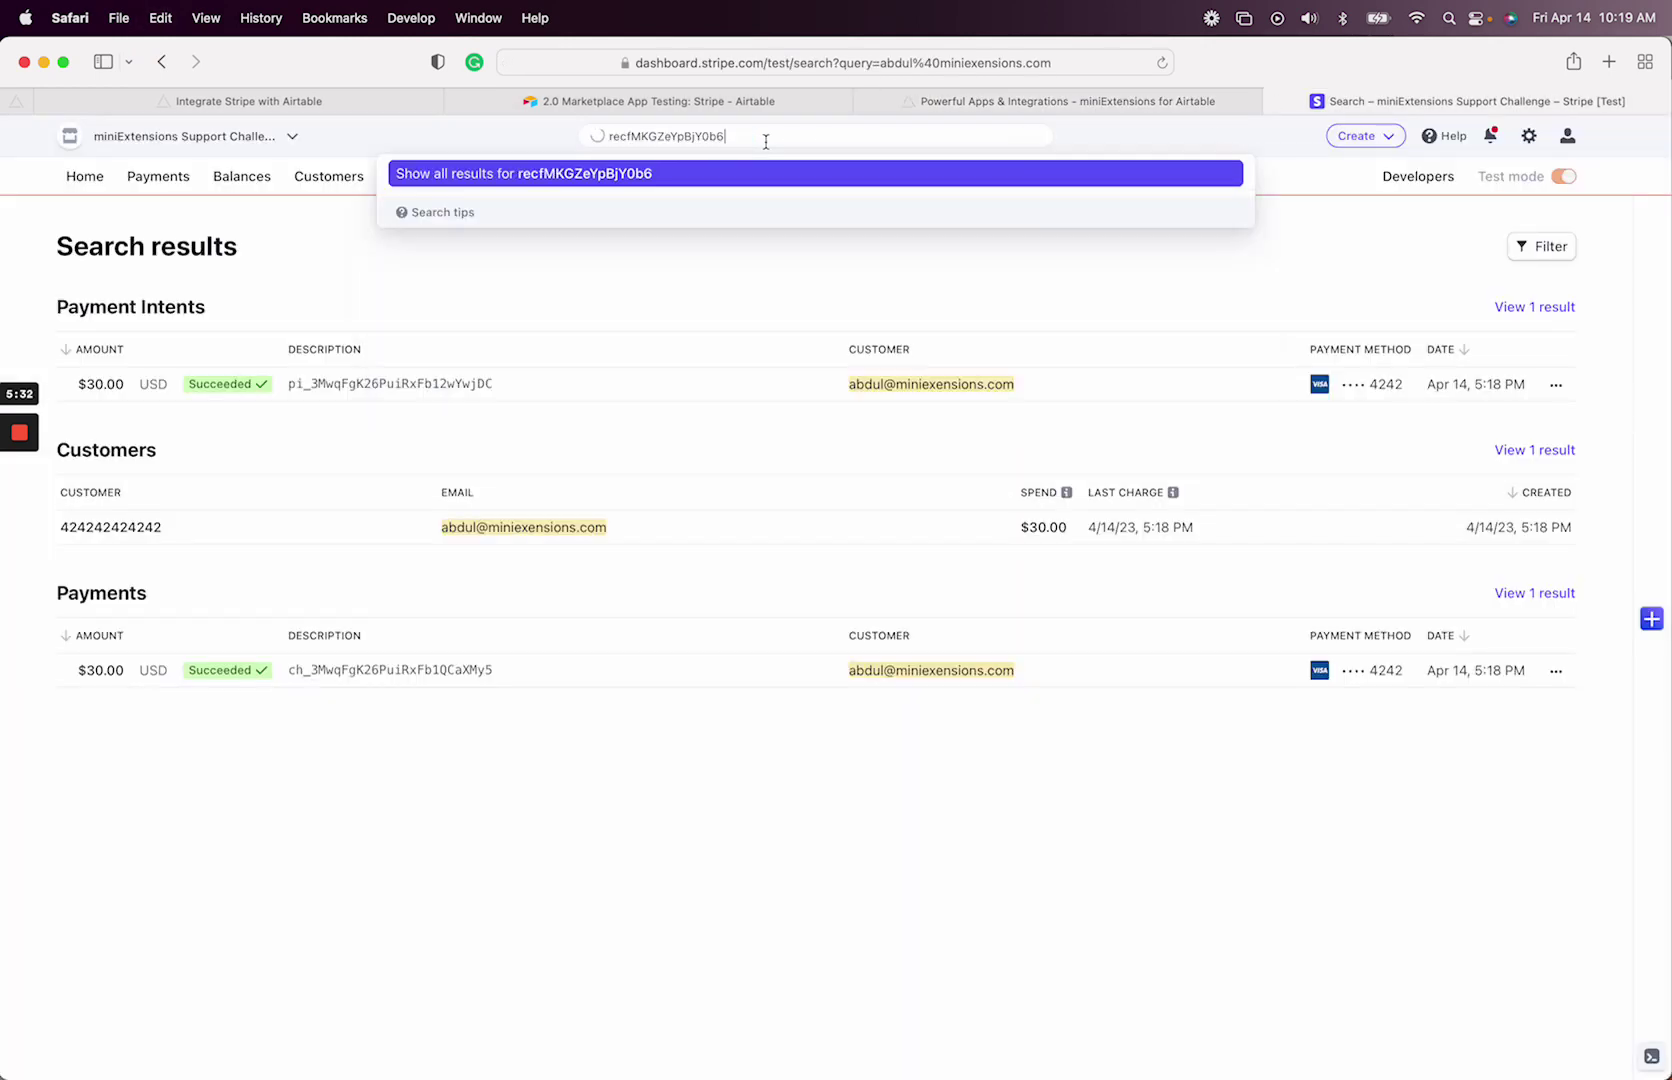
key("Return")
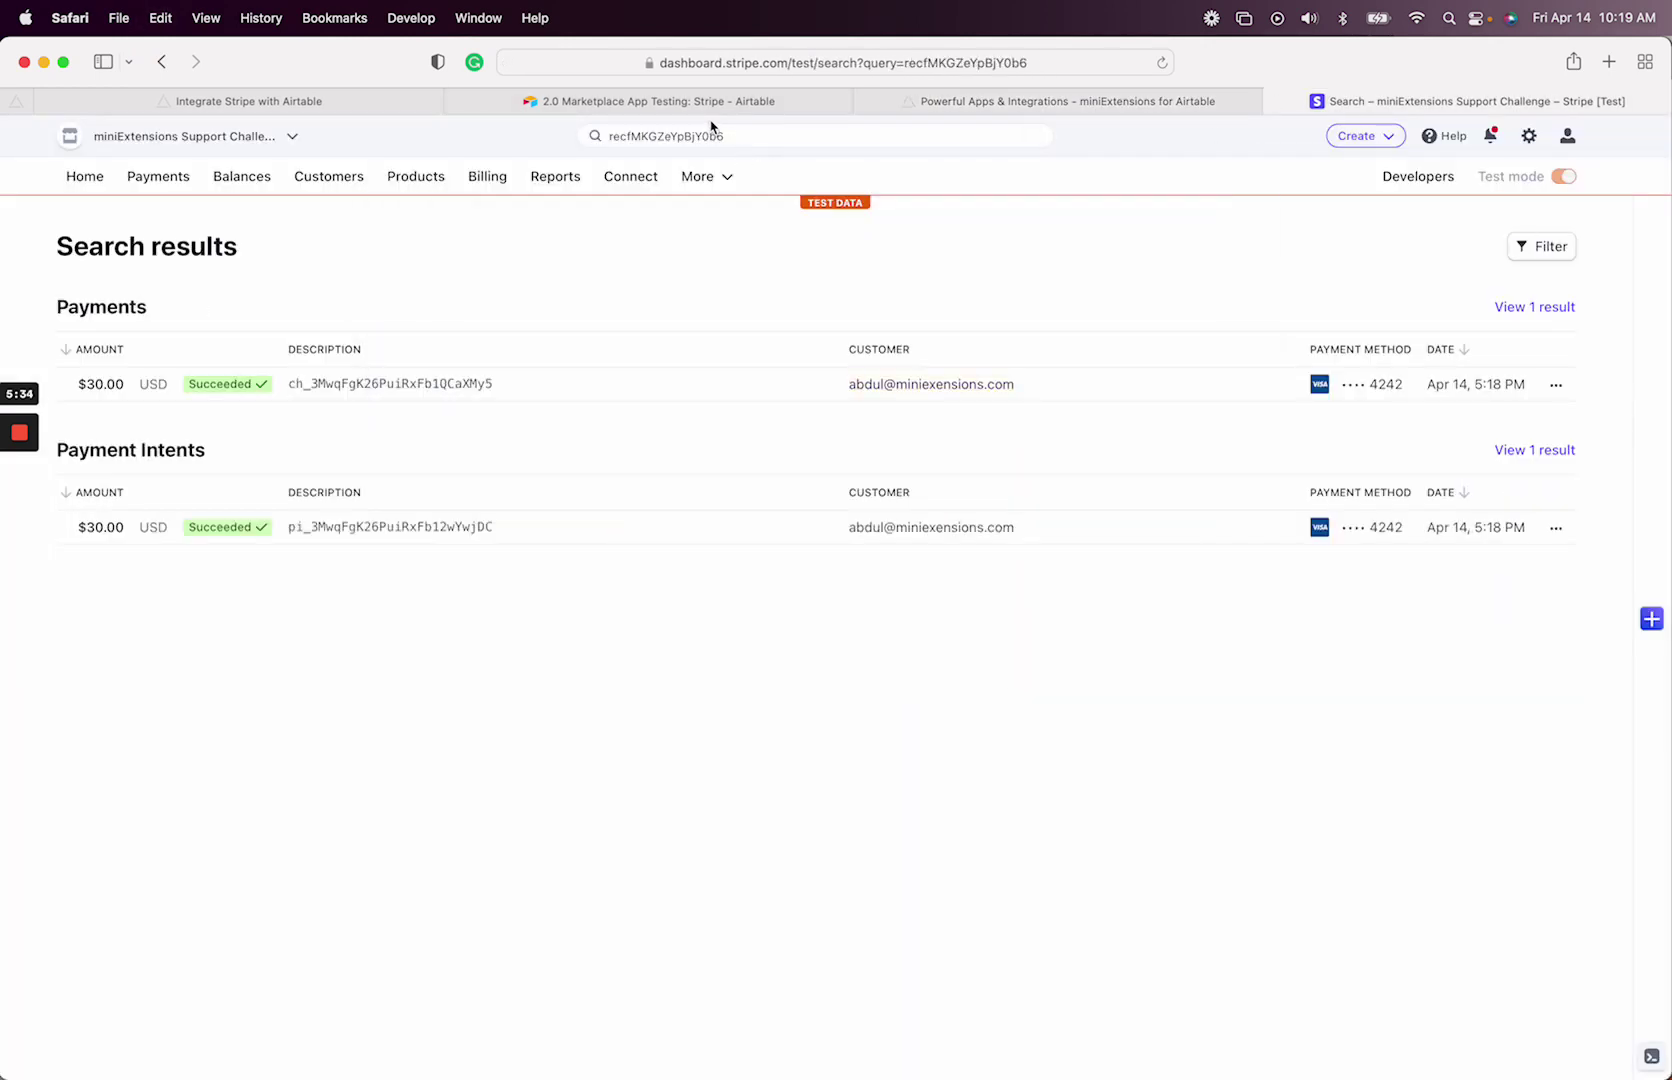
- Undo the duplicated paste and rerun the recfMKGZeYpBjY0b6 search from the Stripe dashboard home
left_click(763, 136)
key("super+v")
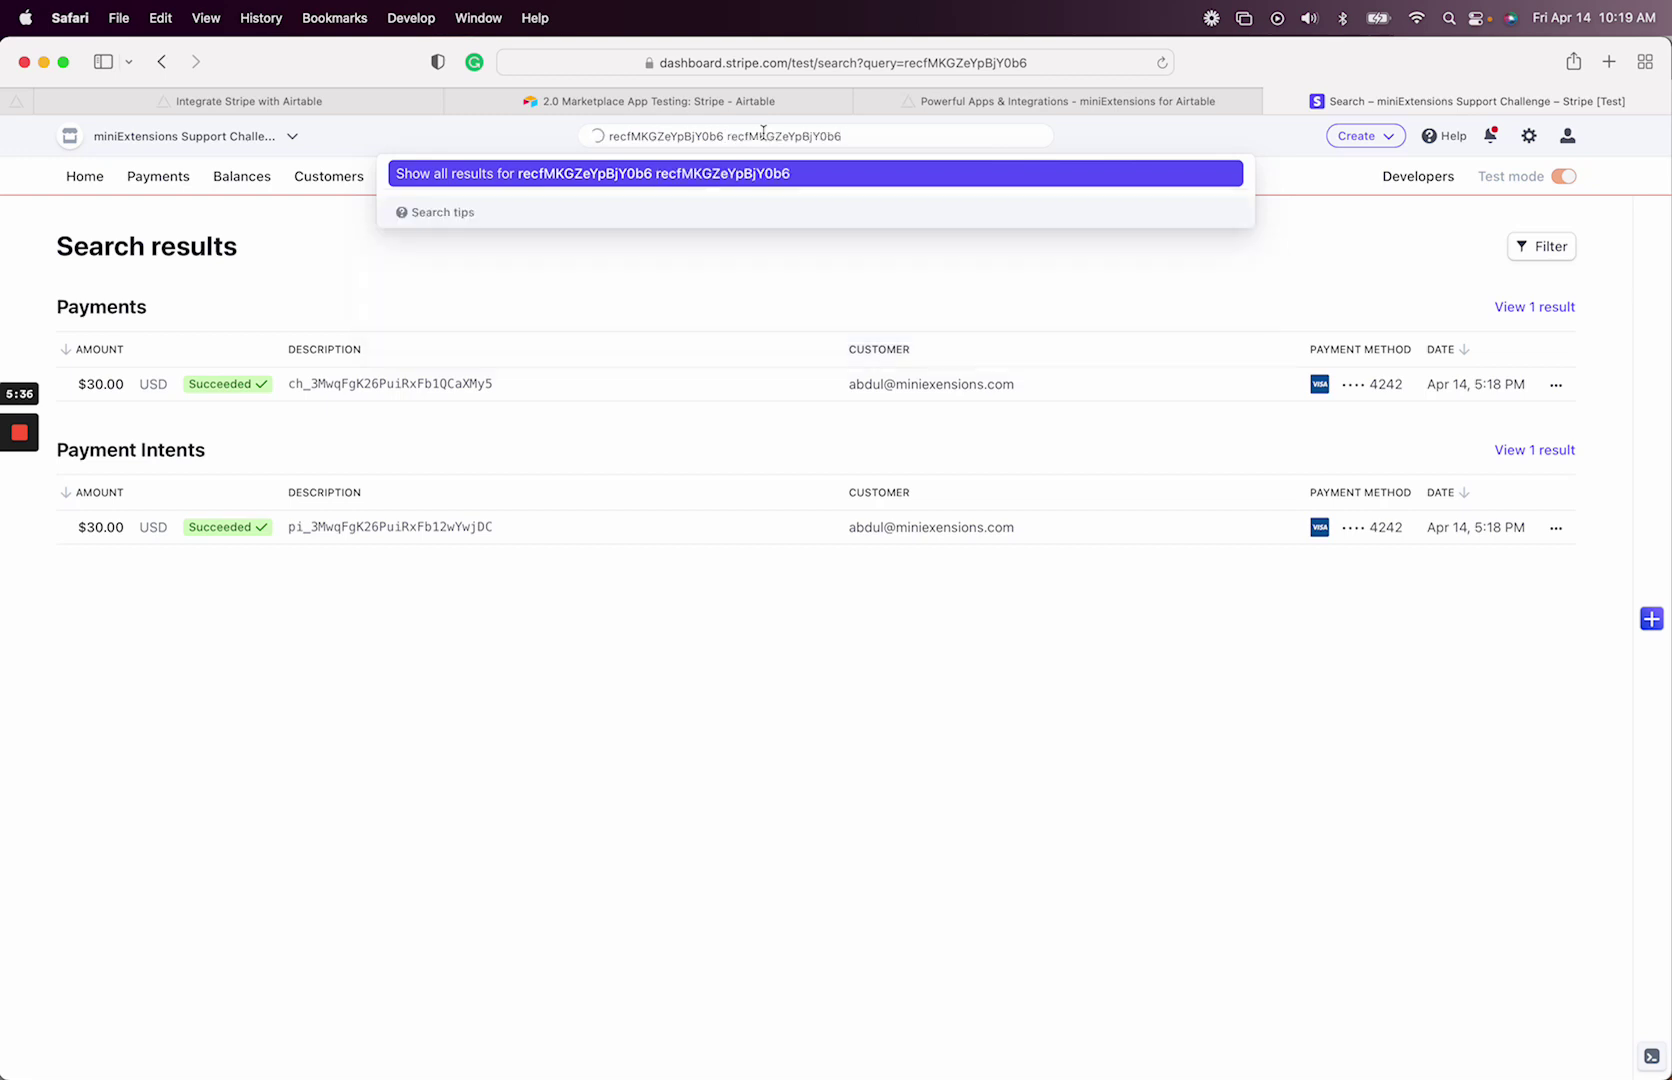
key("super+z")
key("Escape")
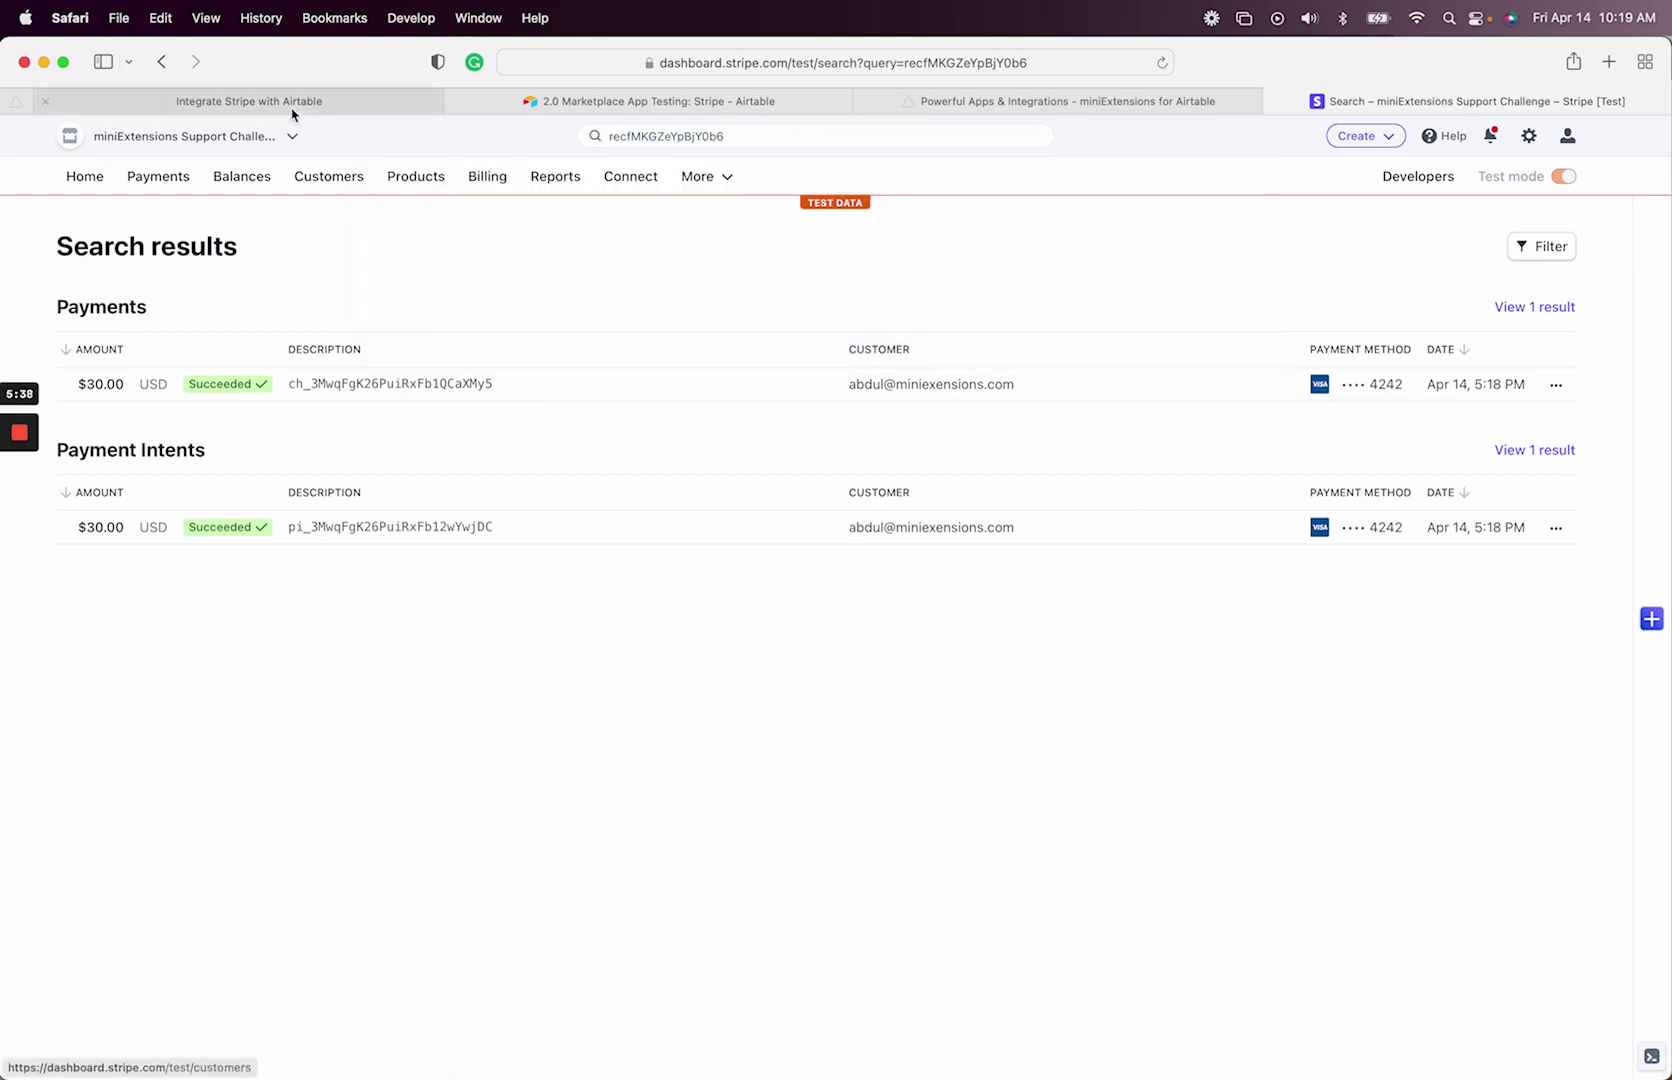
left_click(85, 176)
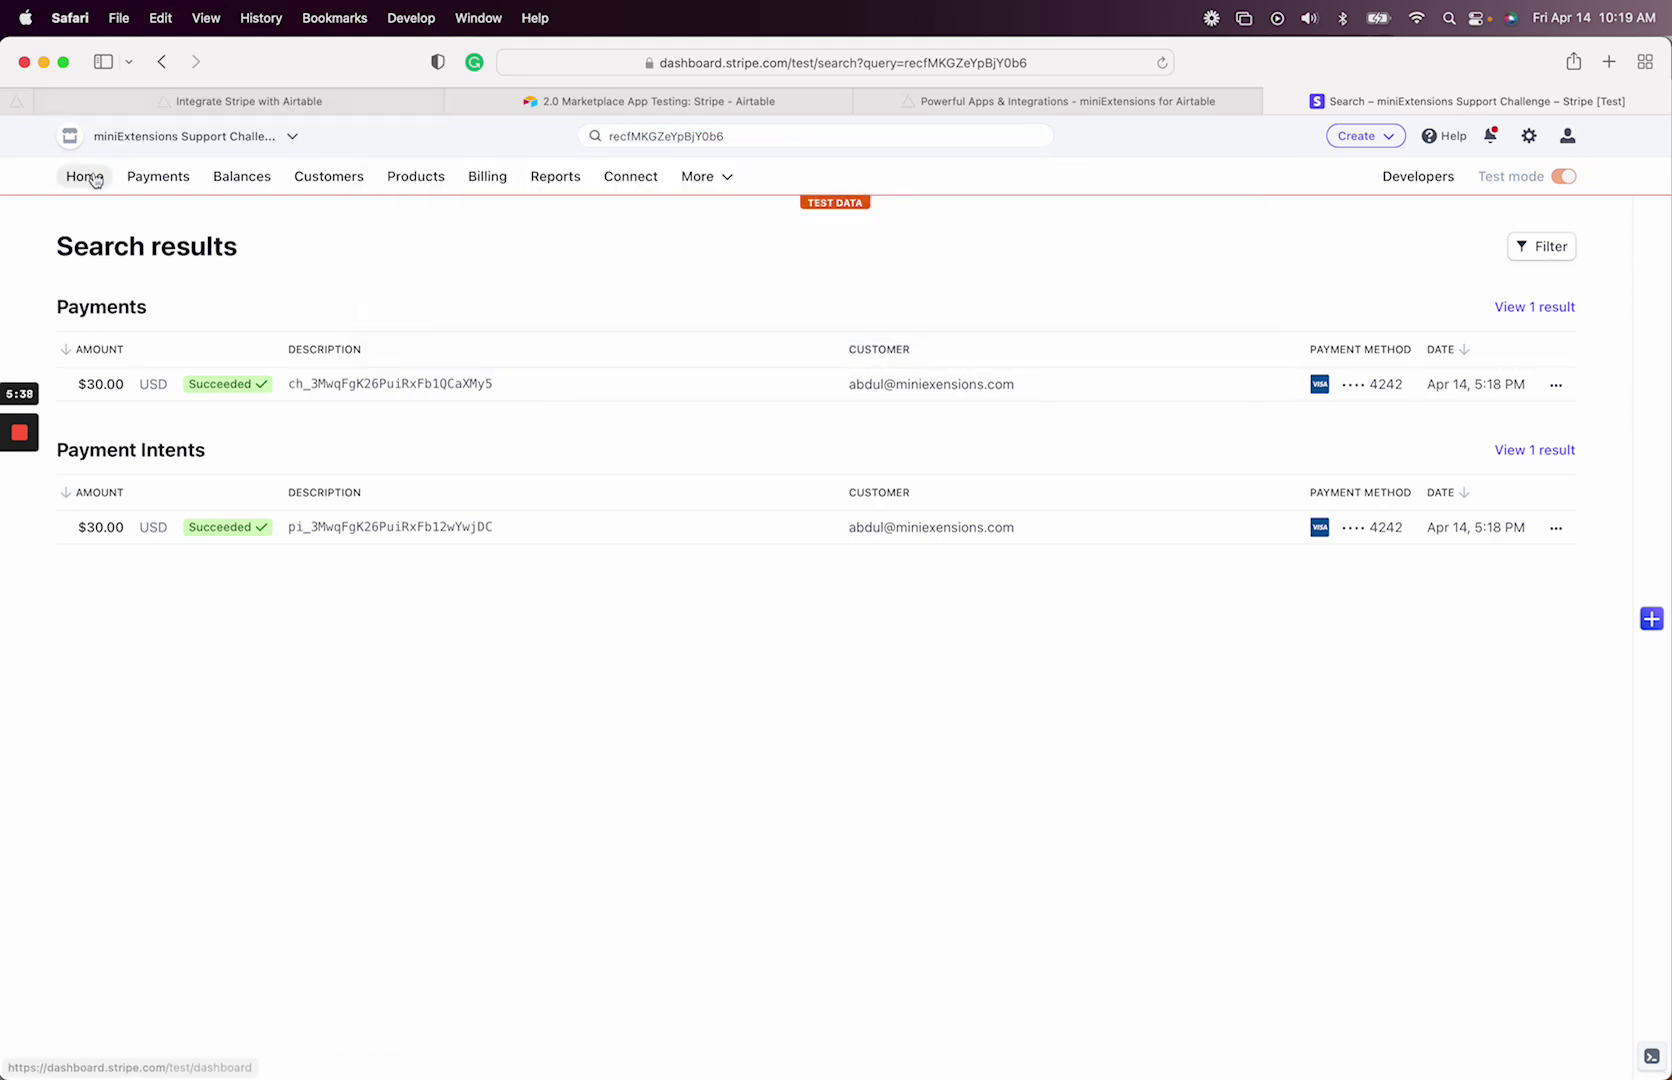
left_click(689, 135)
type("recfMKGZeYpBjY0b6")
key("Return")
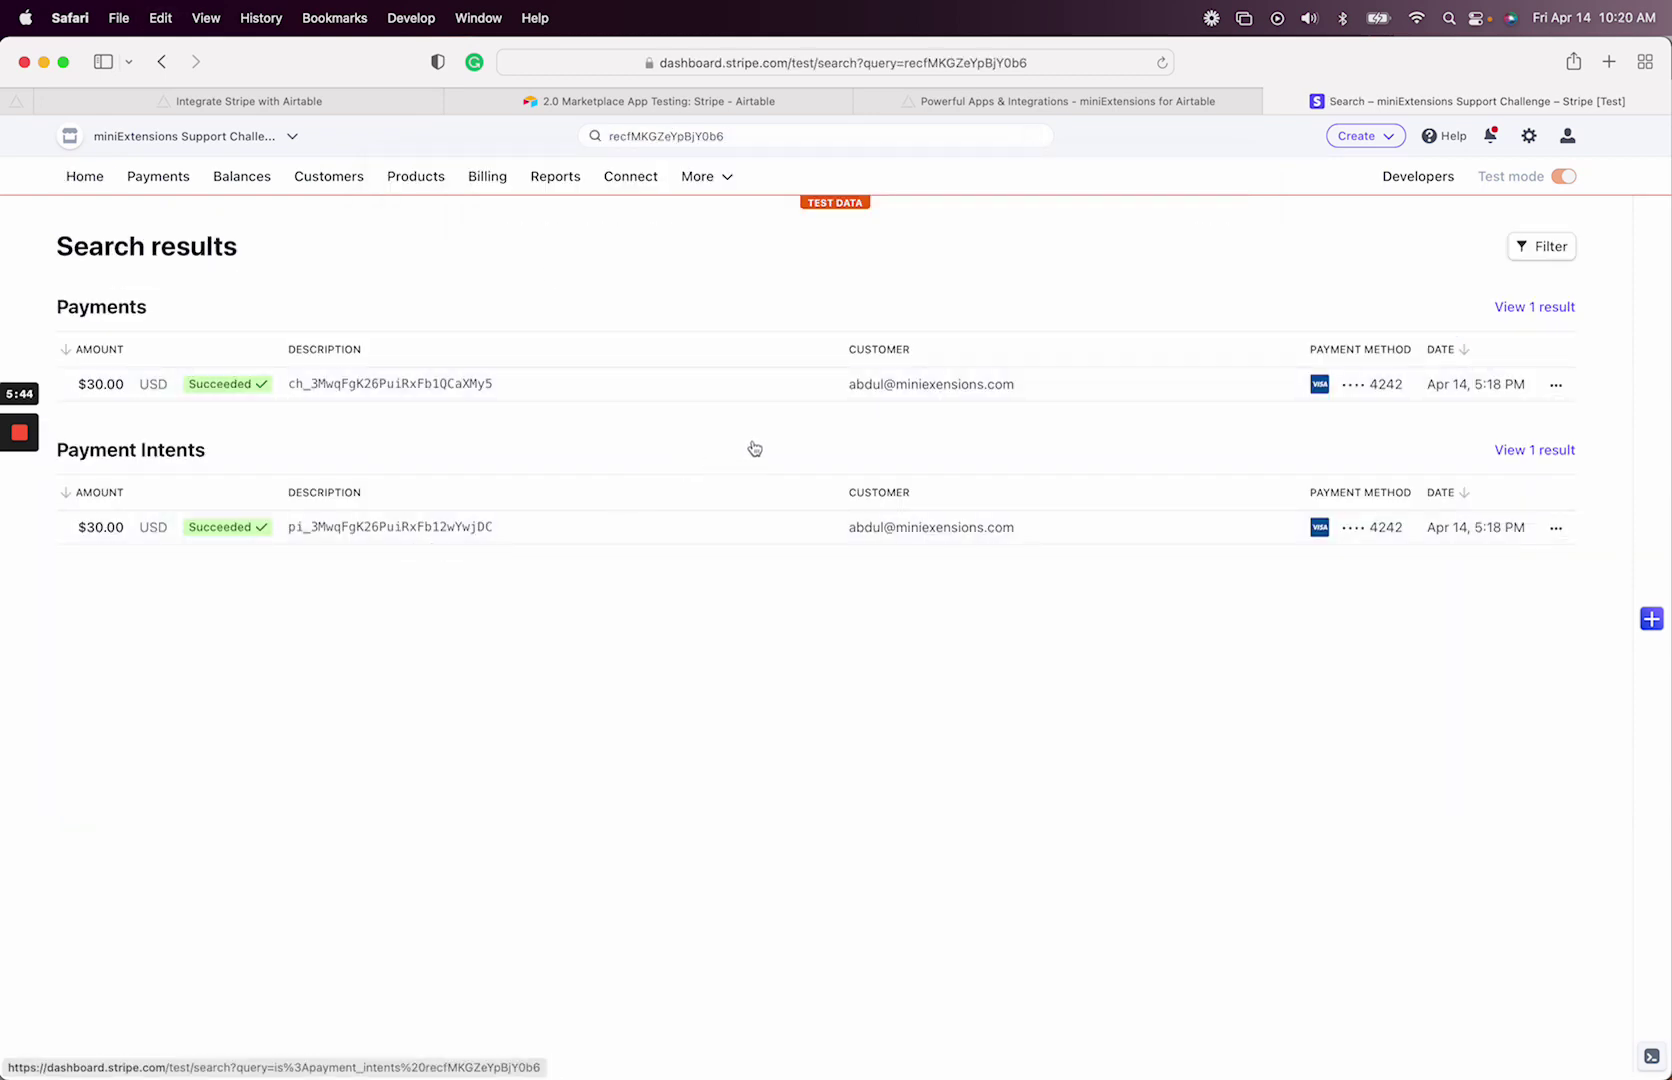
- Open the $30.00 payment and highlight its Metadata entry record_id recfMKGZeYpBjY0b6
left_click(781, 388)
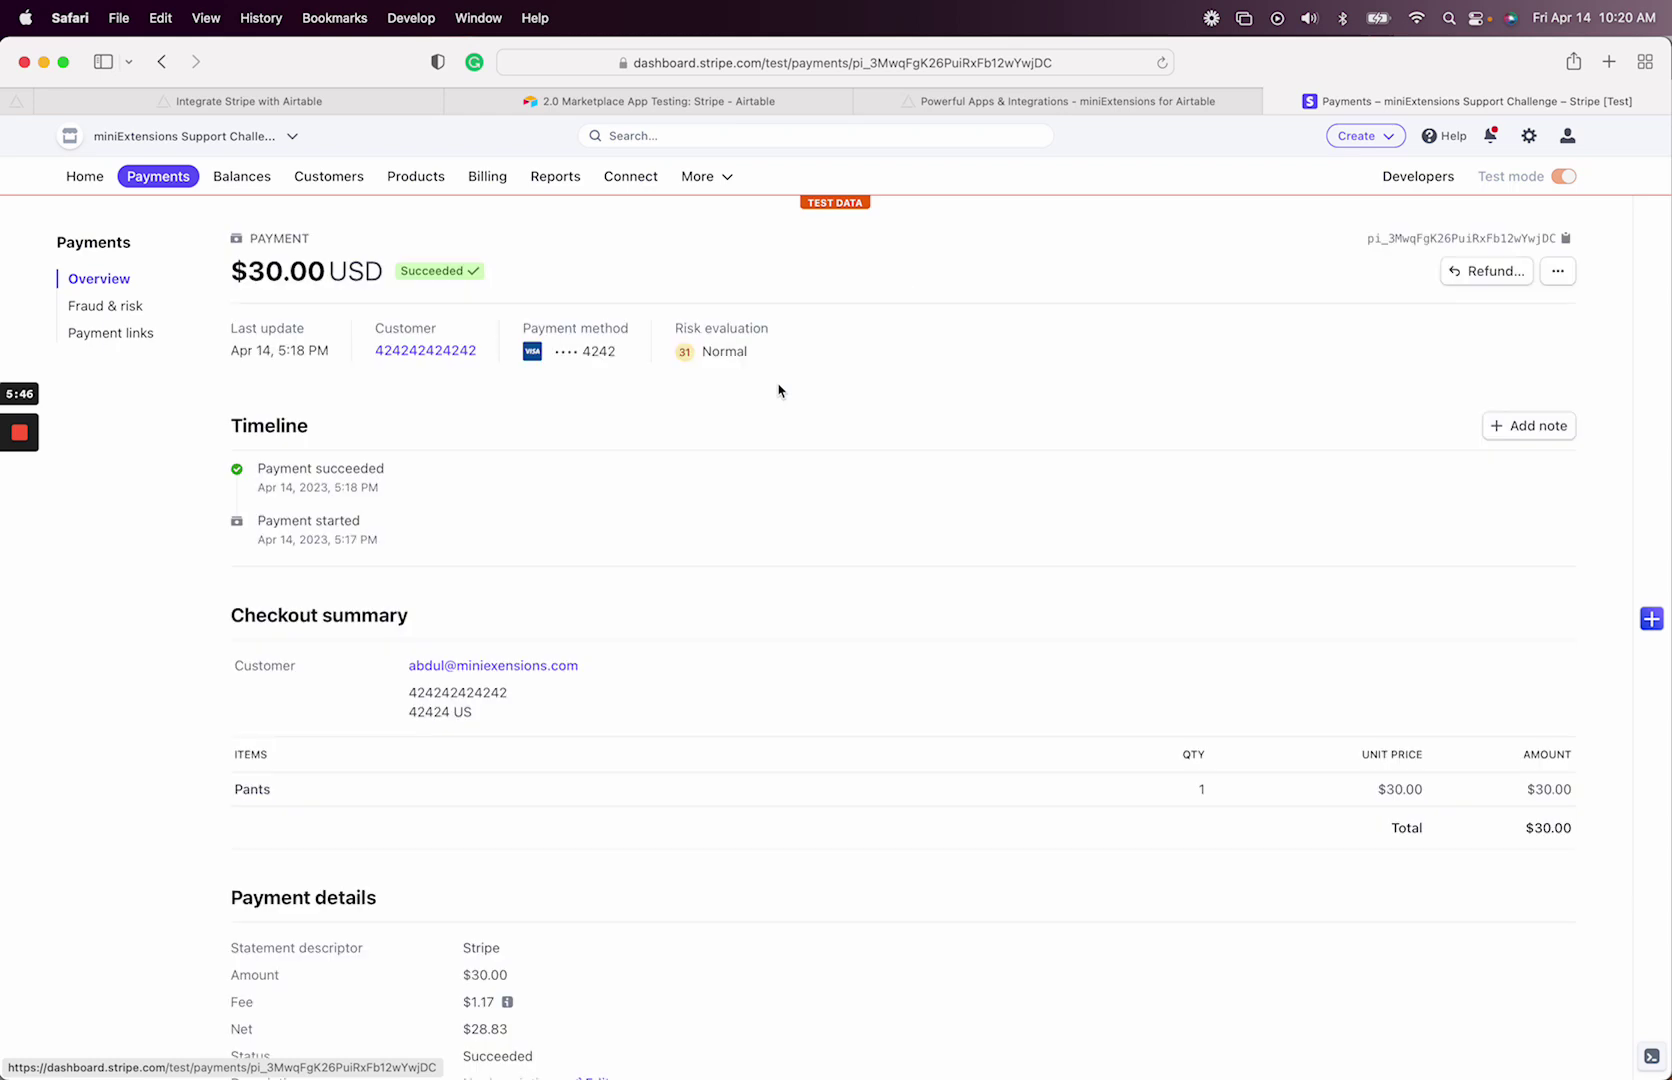
scroll(612, 519, "down", 5)
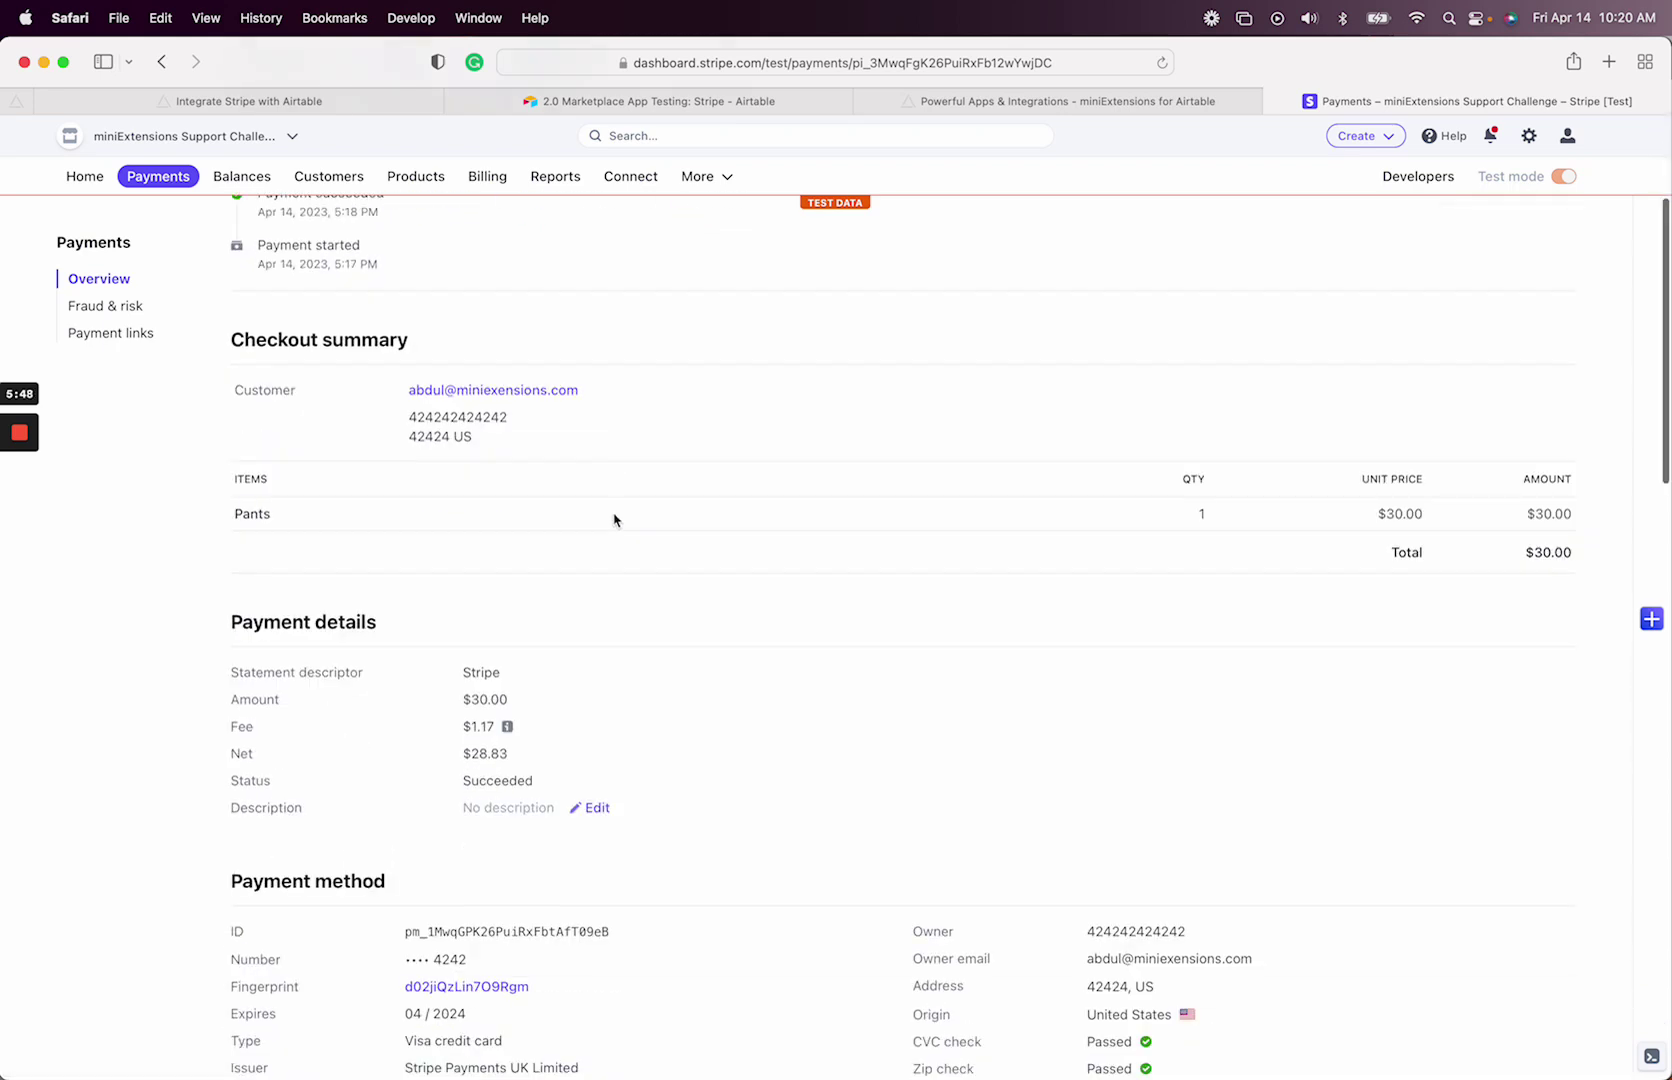
scroll(614, 520, "down", 2)
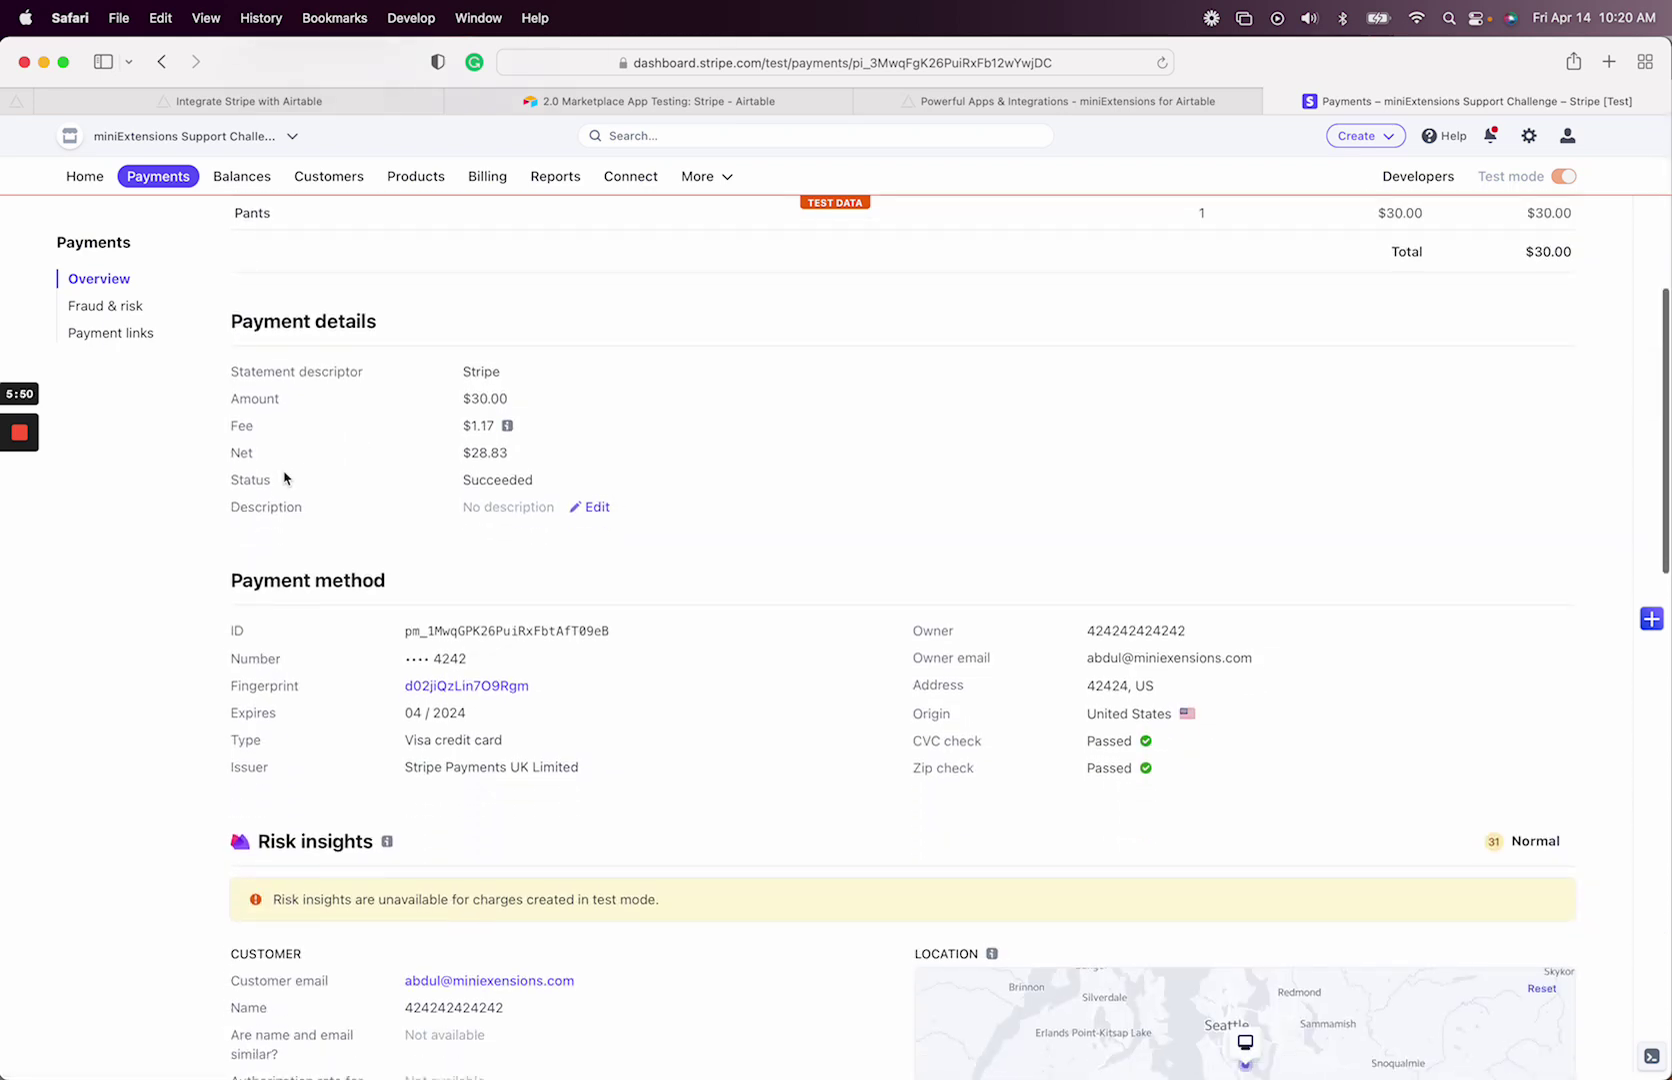
scroll(71, 552, "down", 10)
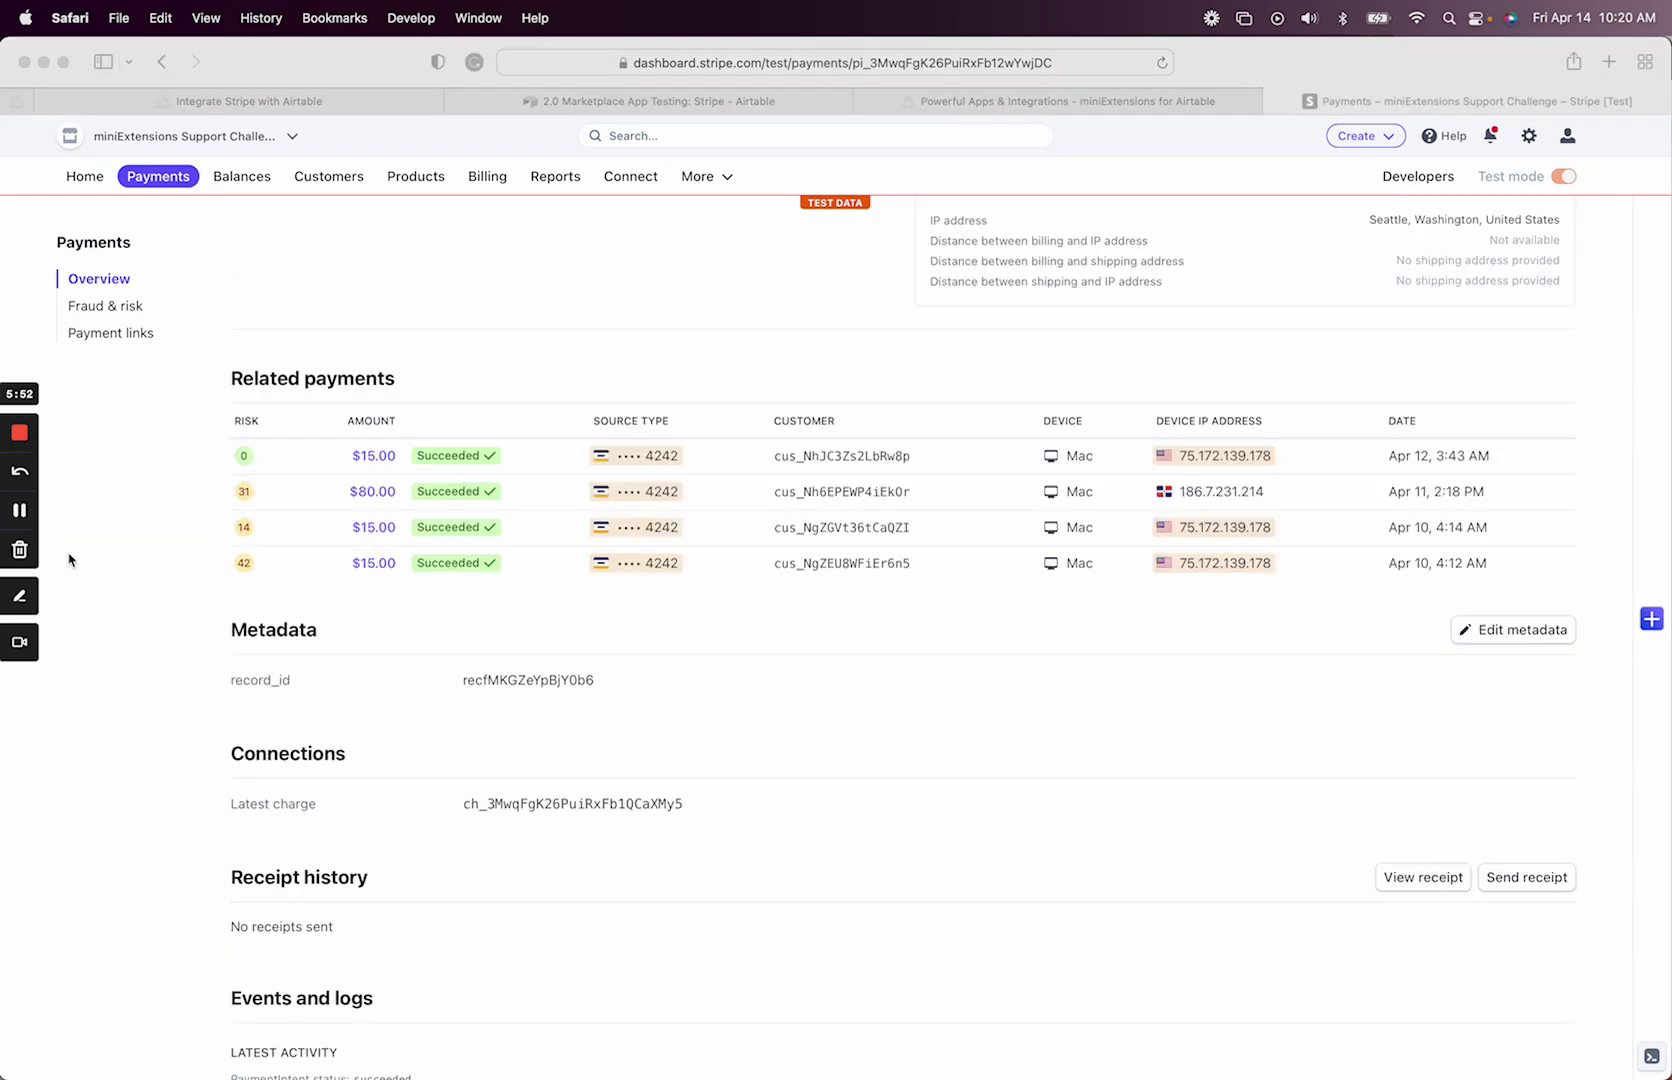
left_click_drag(233, 627, 495, 650)
double_click(495, 650)
left_click_drag(290, 638, 269, 638)
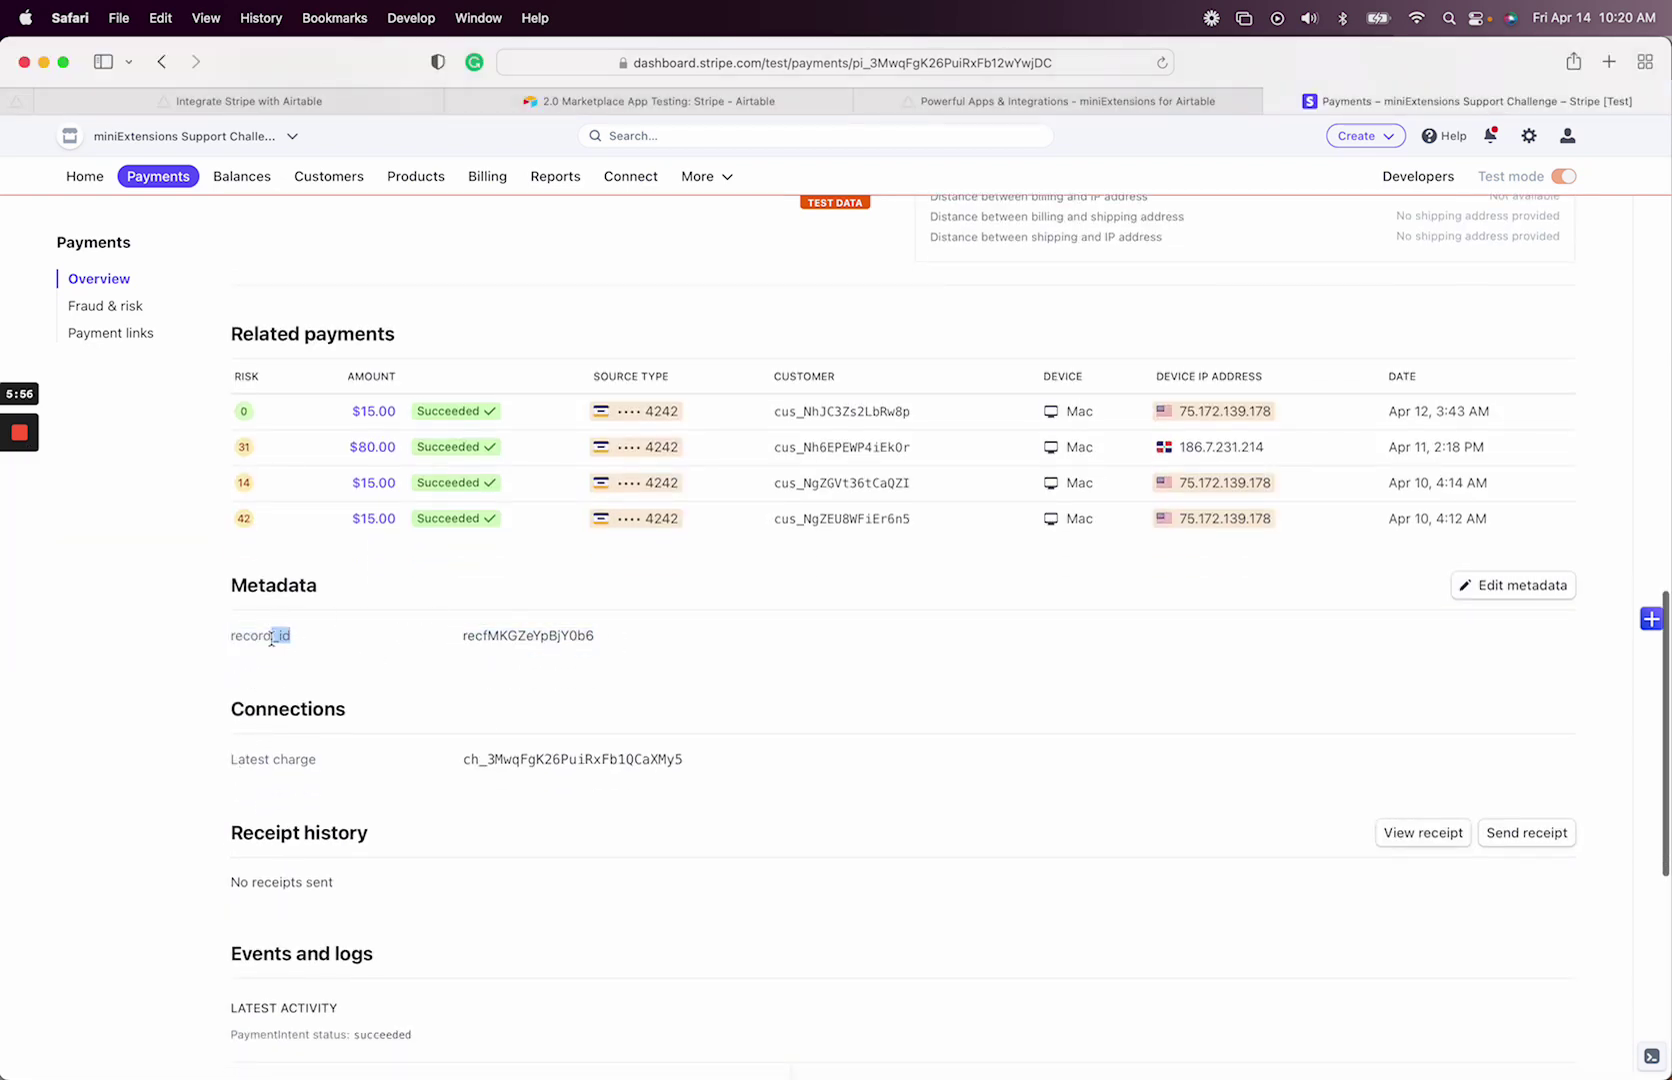
left_click(270, 639)
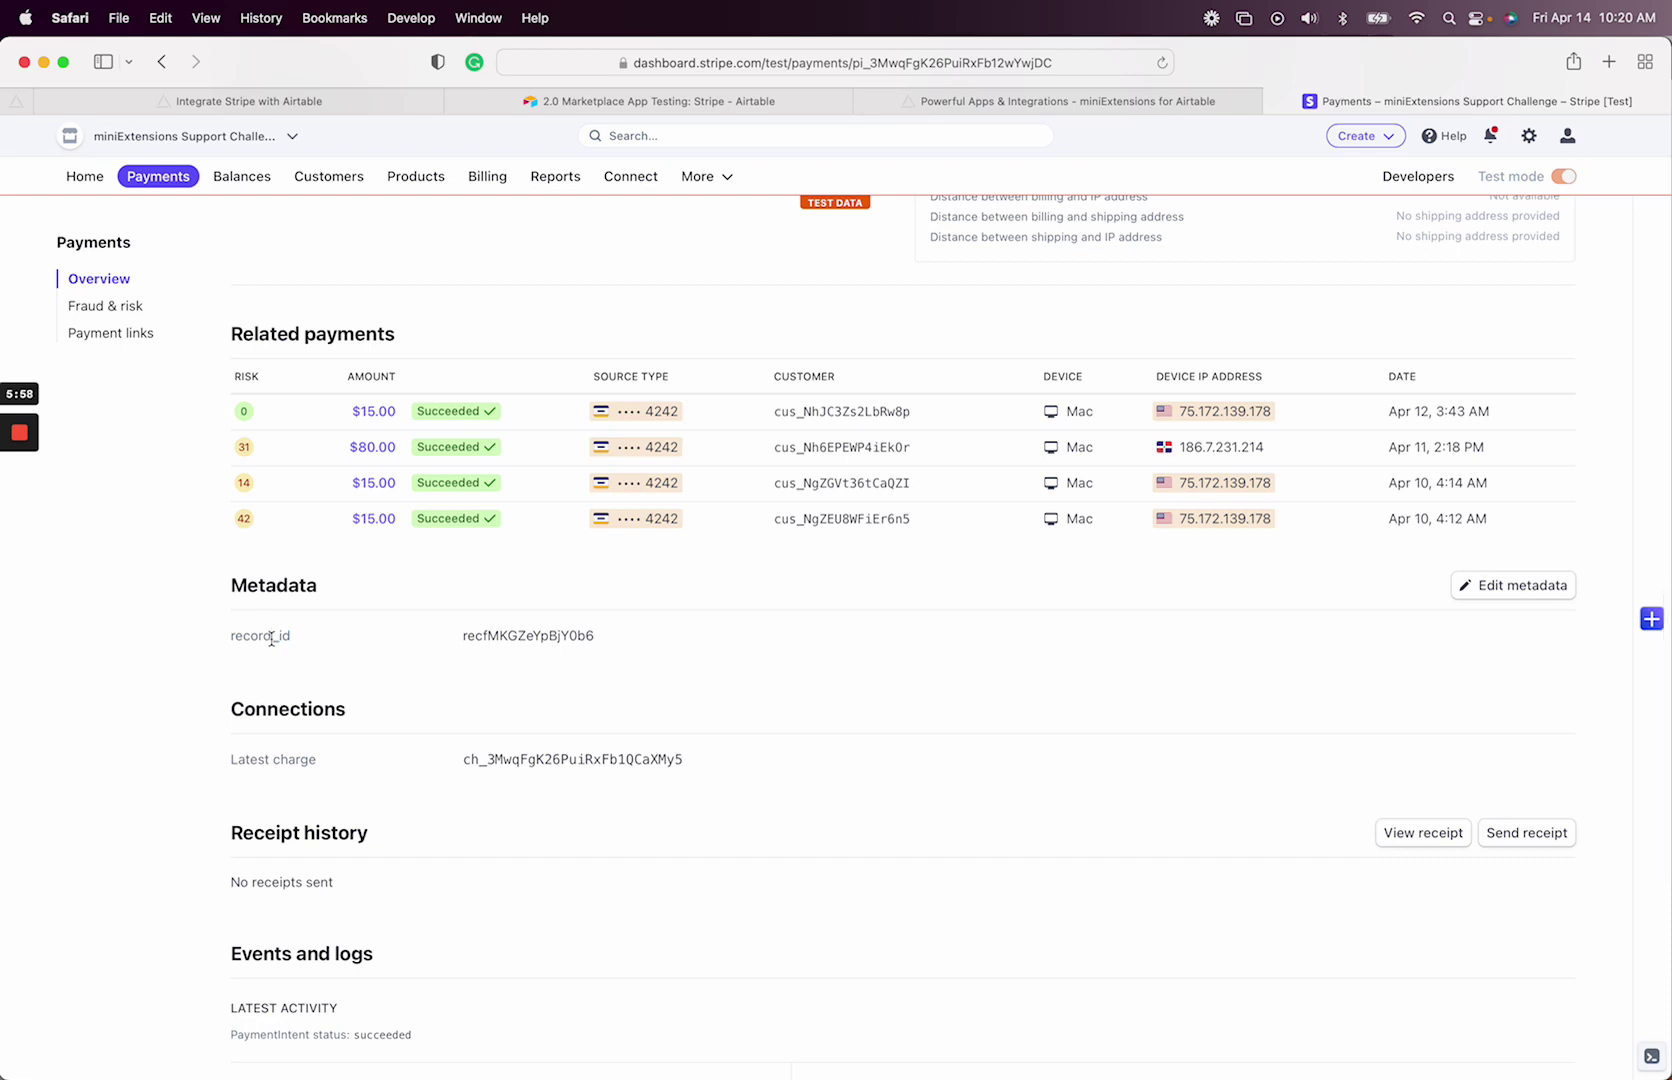